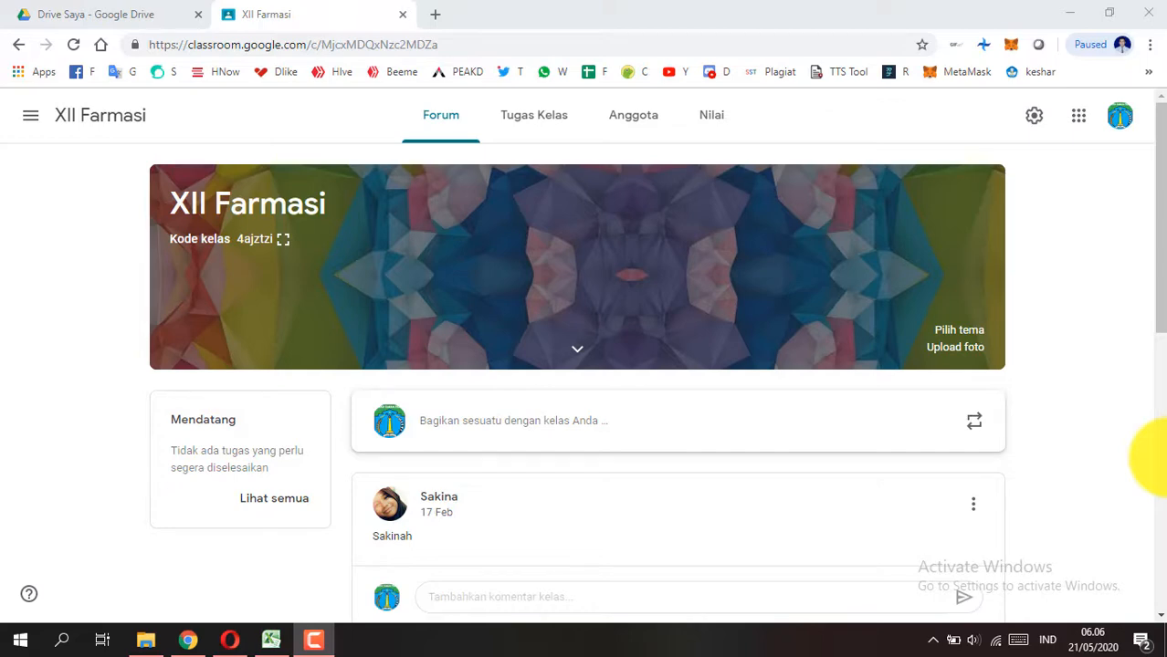
scroll(796, 324, "down", 5)
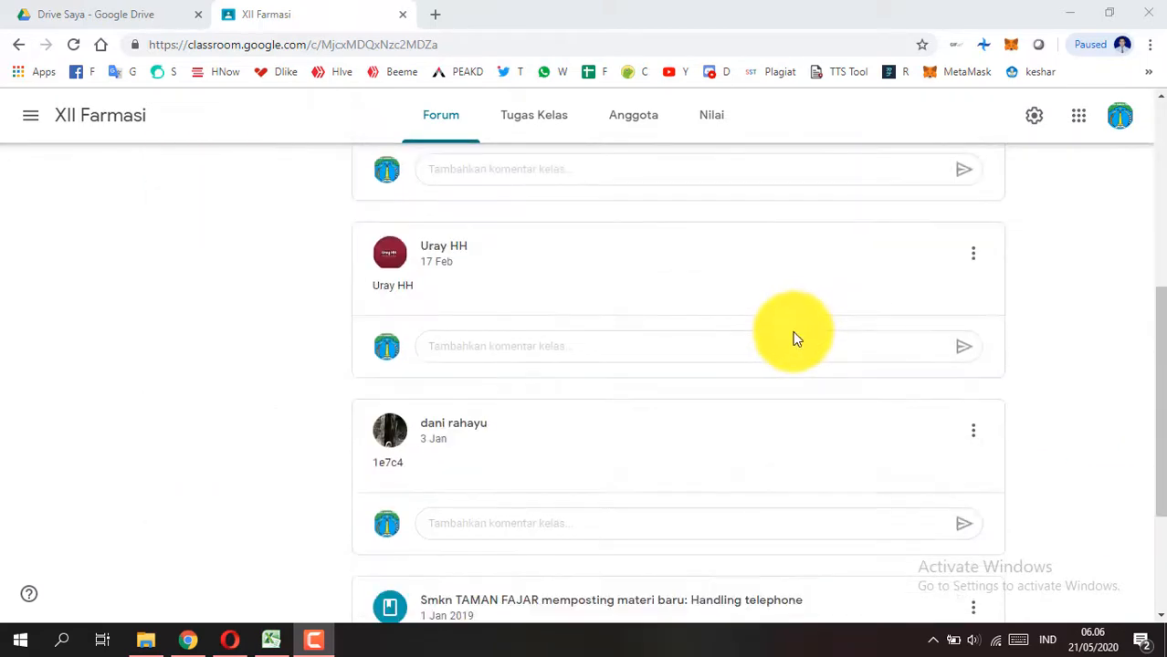
scroll(794, 338, "up", 6)
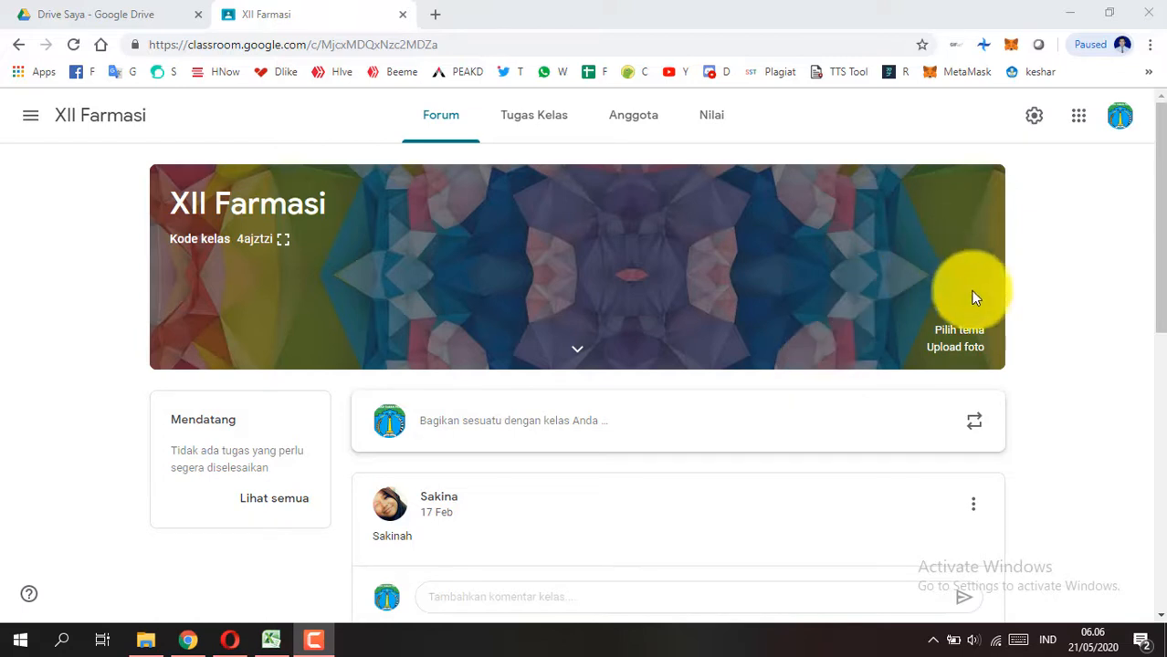
left_click(1067, 295)
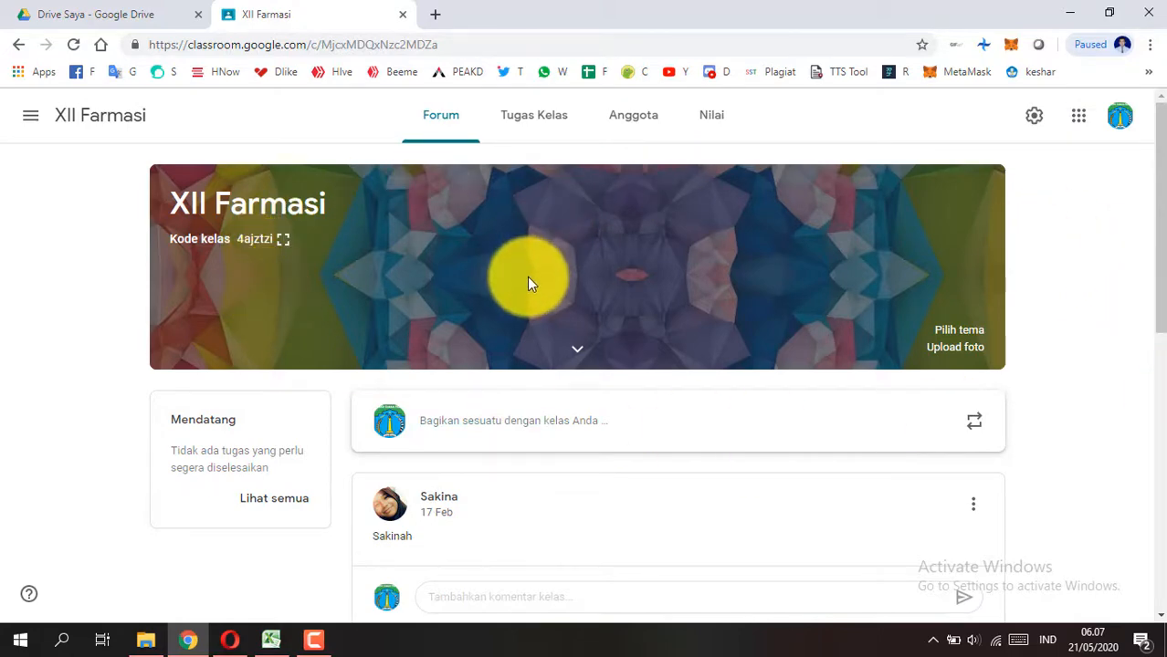
scroll(163, 290, "down", 2)
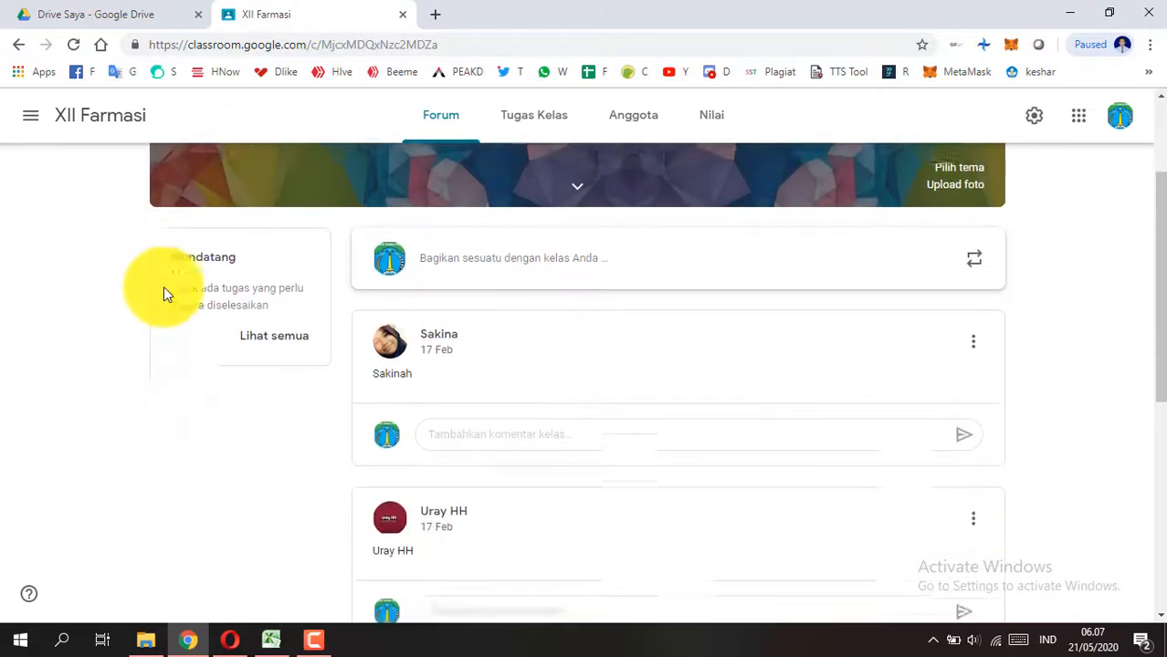
scroll(163, 287, "up", 2)
left_click(33, 117)
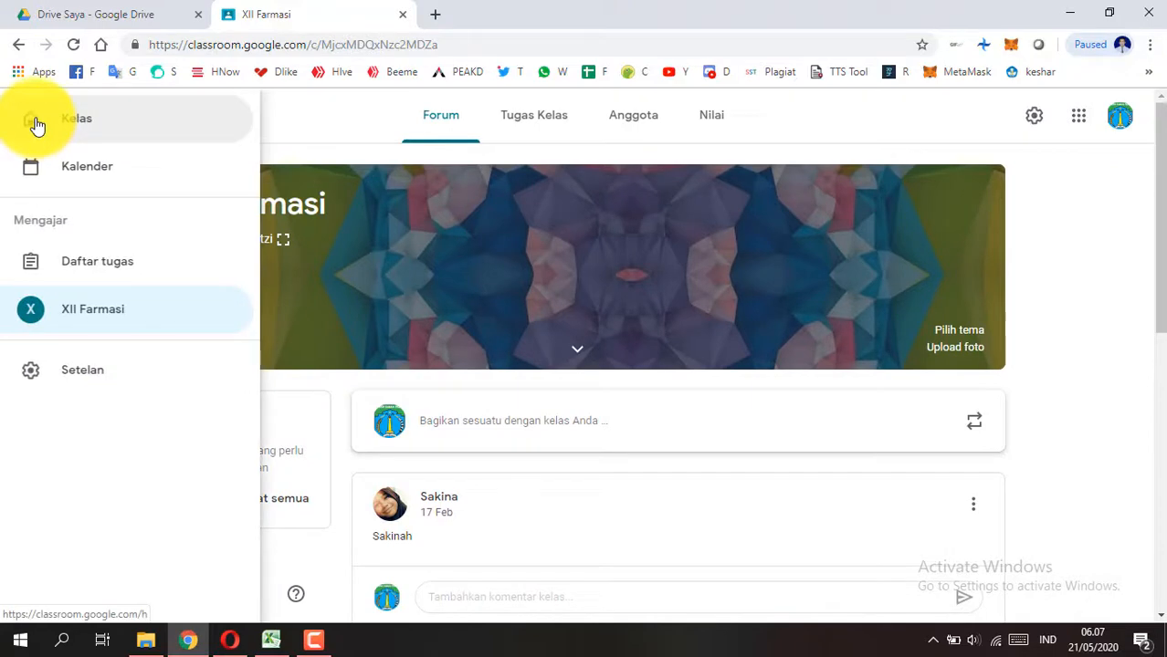
left_click(310, 128)
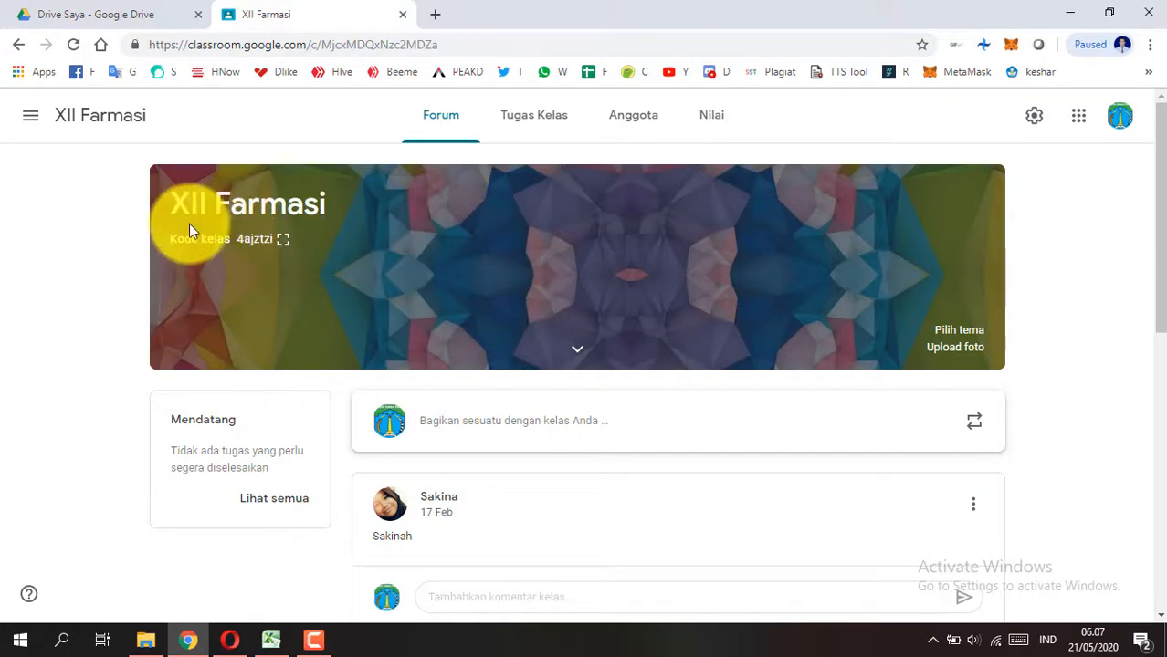
scroll(385, 360, "down", 2)
scroll(384, 370, "up", 2)
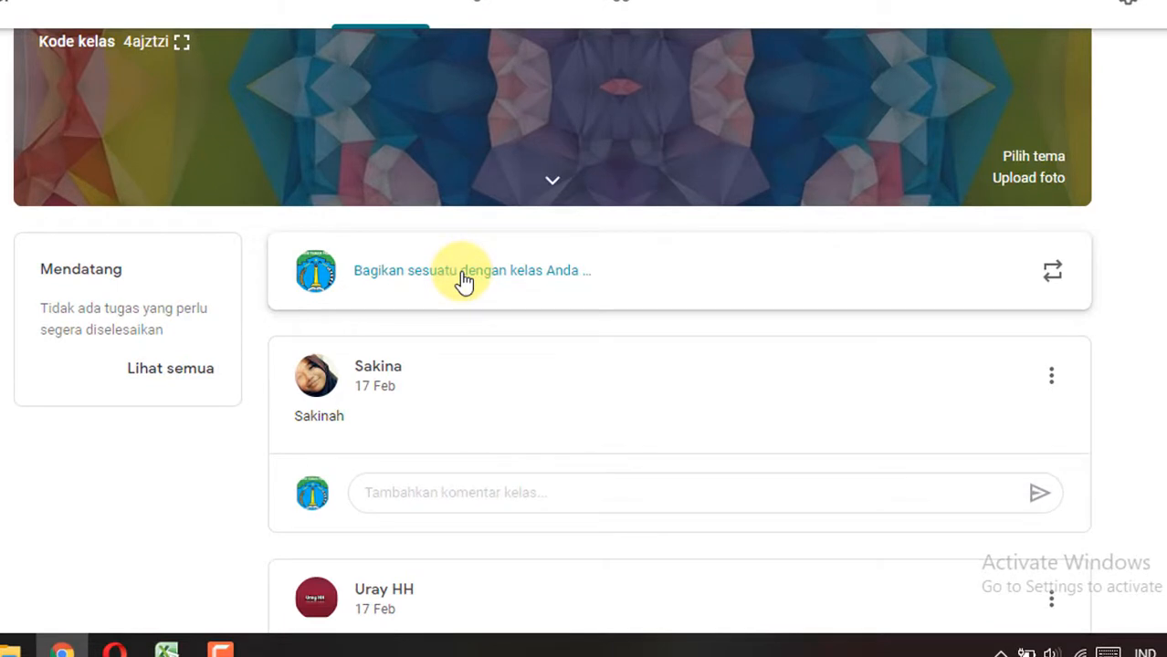
Step: Start a class announcement in the XII Farmasi forum and view the Google Drive attachment picker, closing it without adding a file
left_click(464, 278)
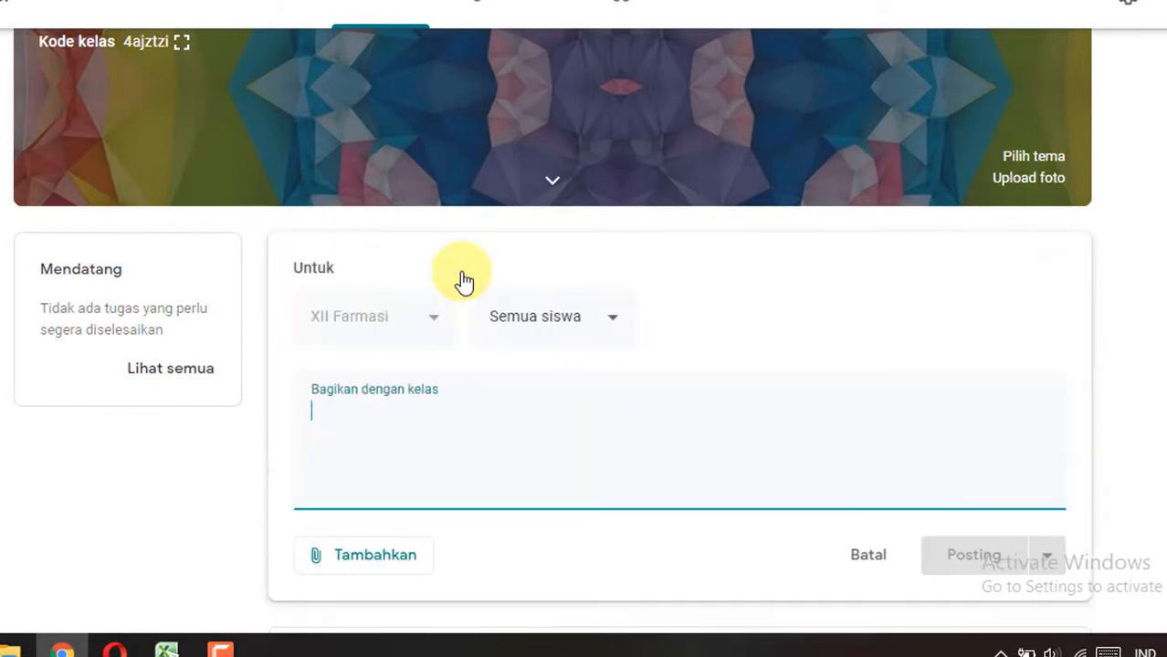
scroll(391, 399, "down", 1)
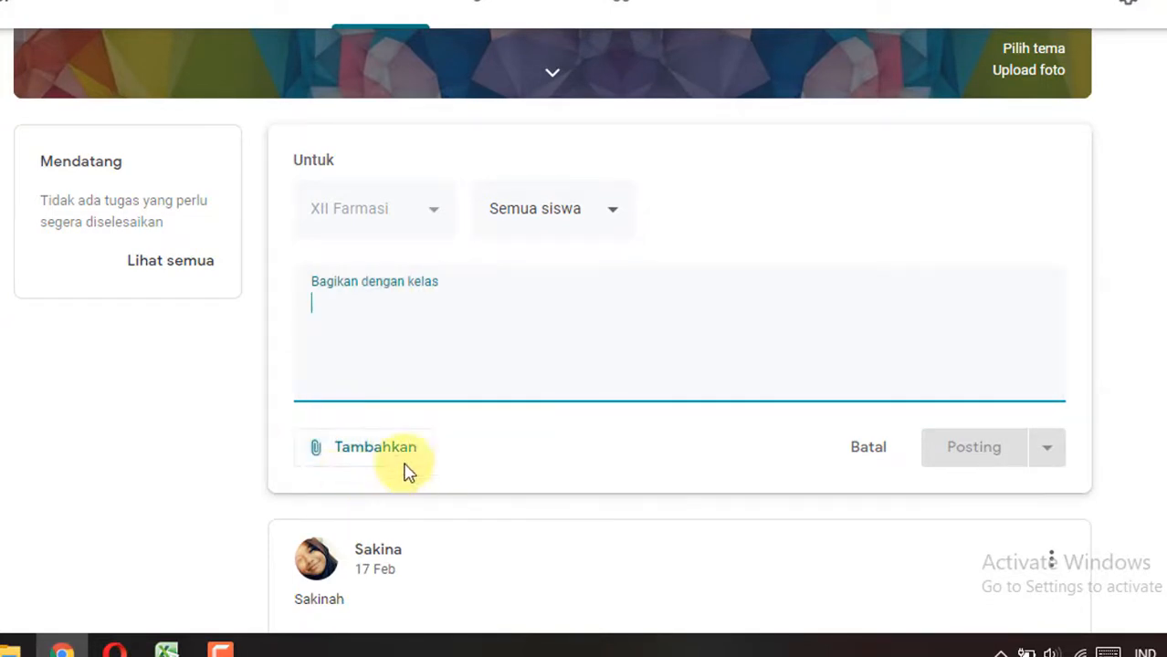
left_click(363, 451)
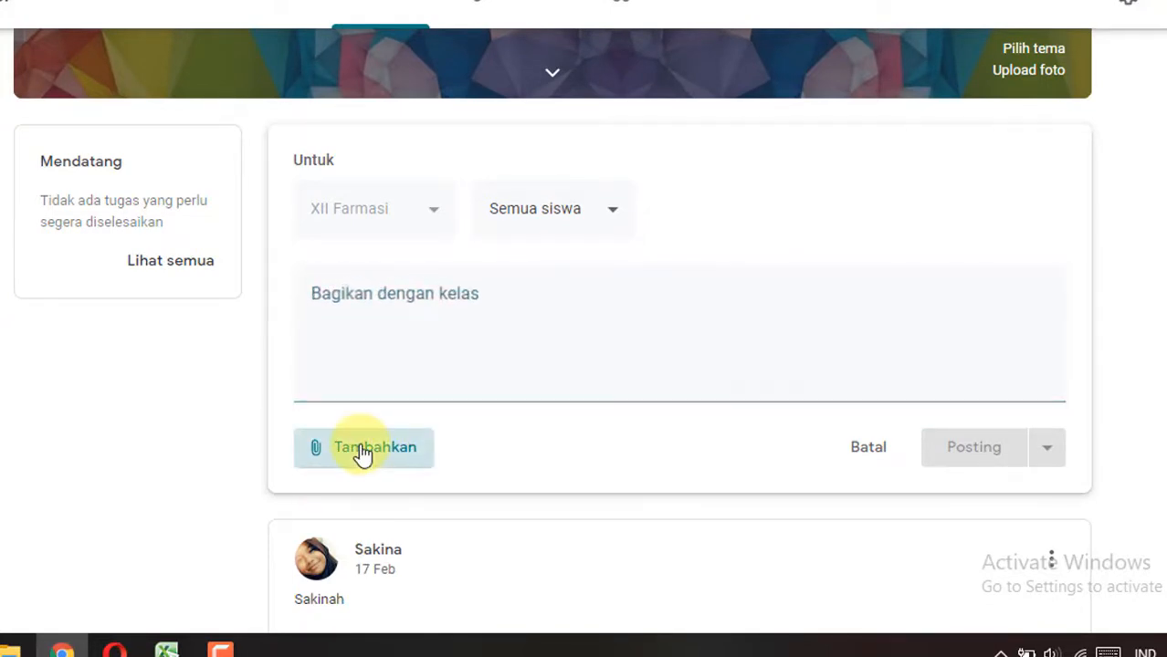
scroll(362, 452, "down", 1)
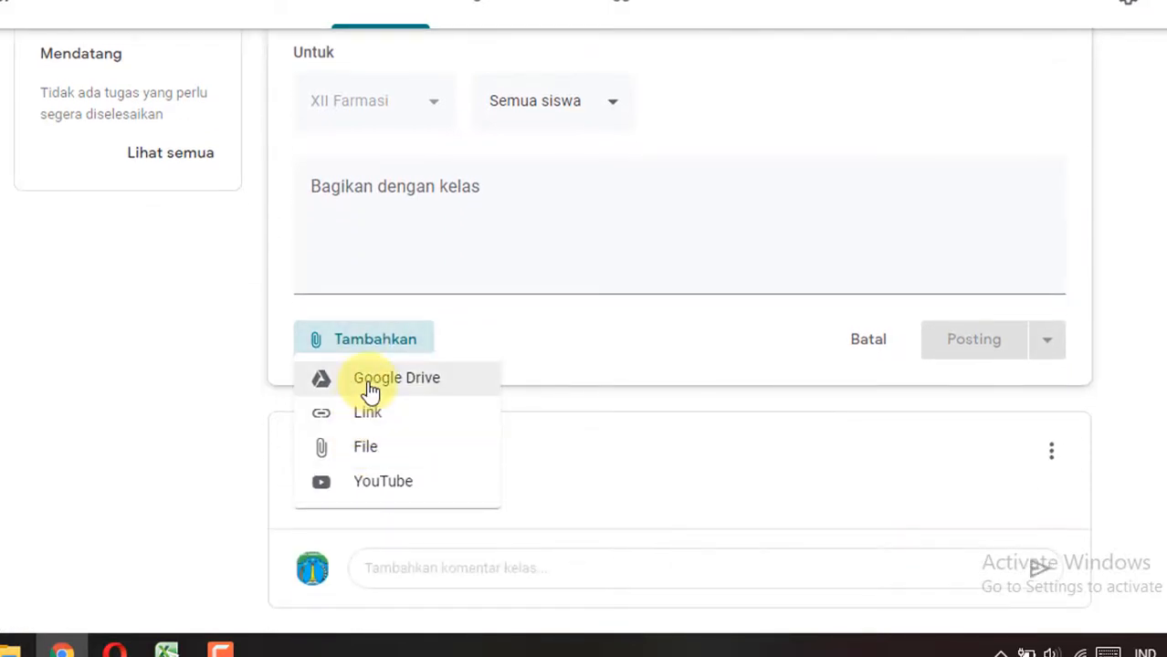
left_click(370, 388)
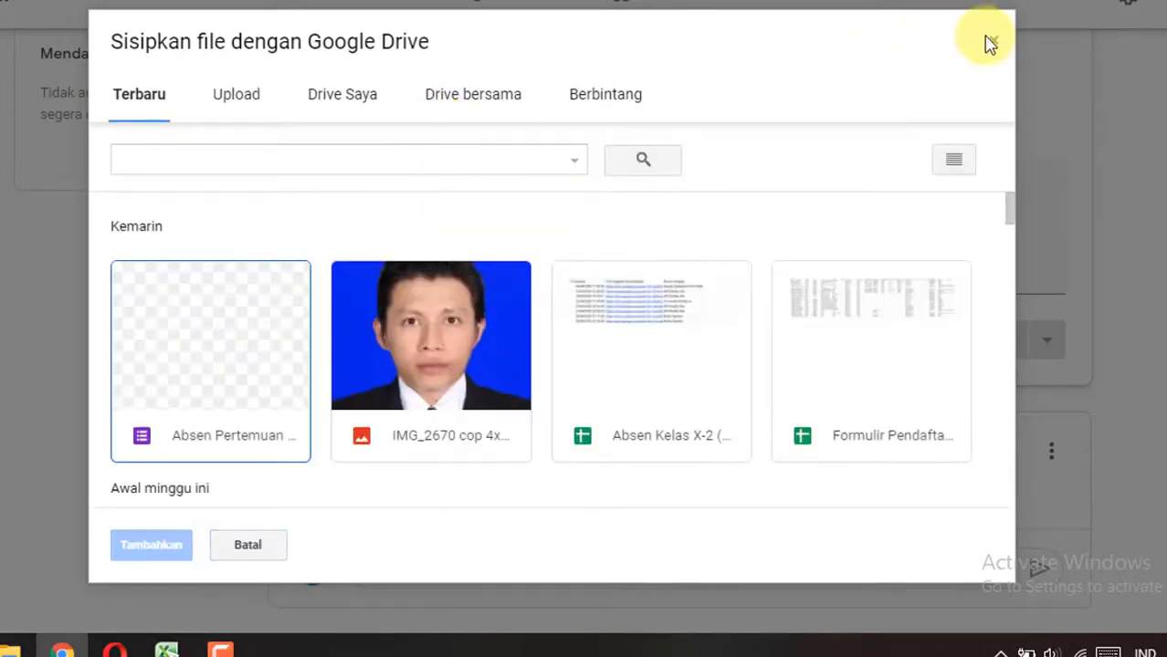
left_click(992, 40)
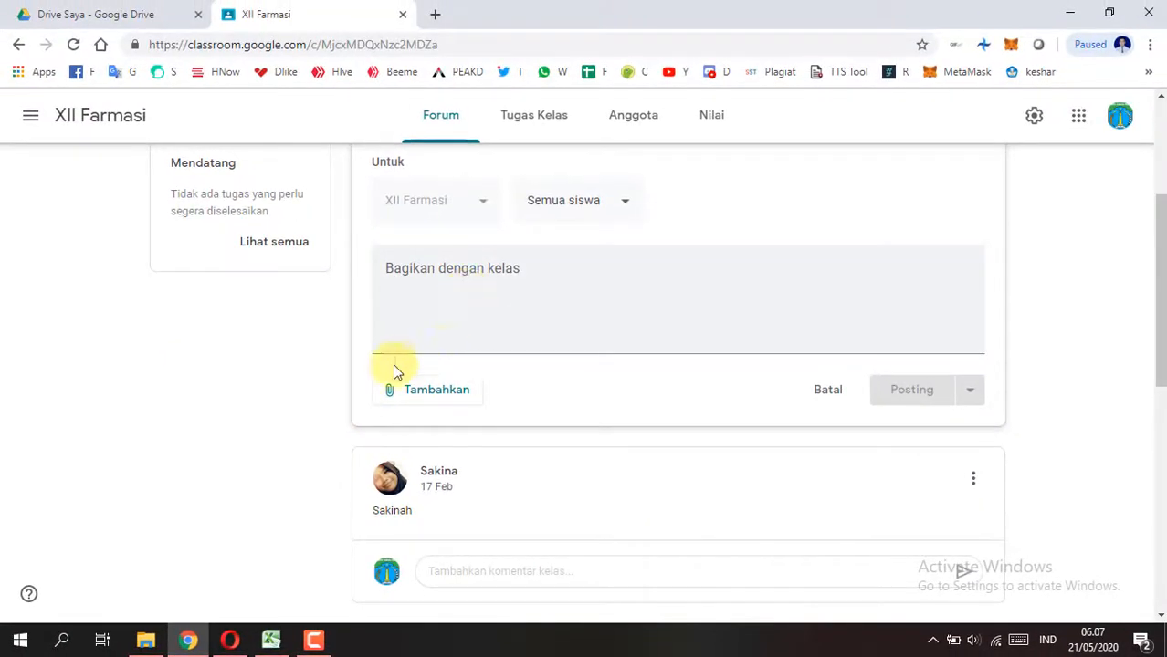
Step: Switch to Google Drive and create a new Google Formulir in Drive Saya
left_click(153, 9)
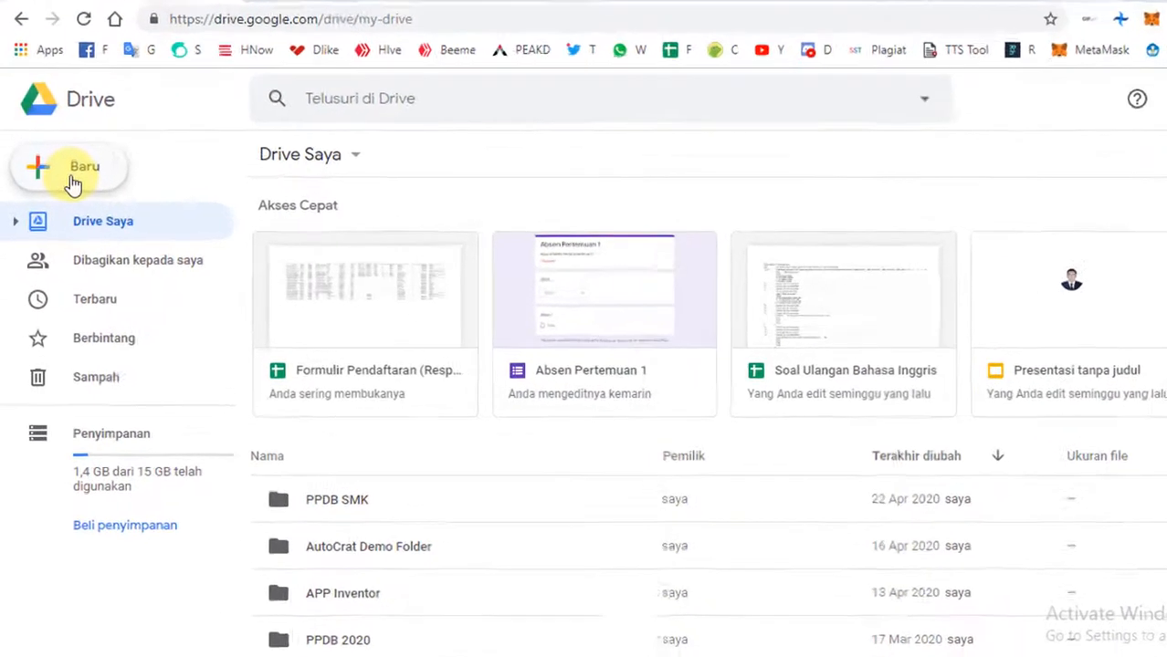
left_click(73, 178)
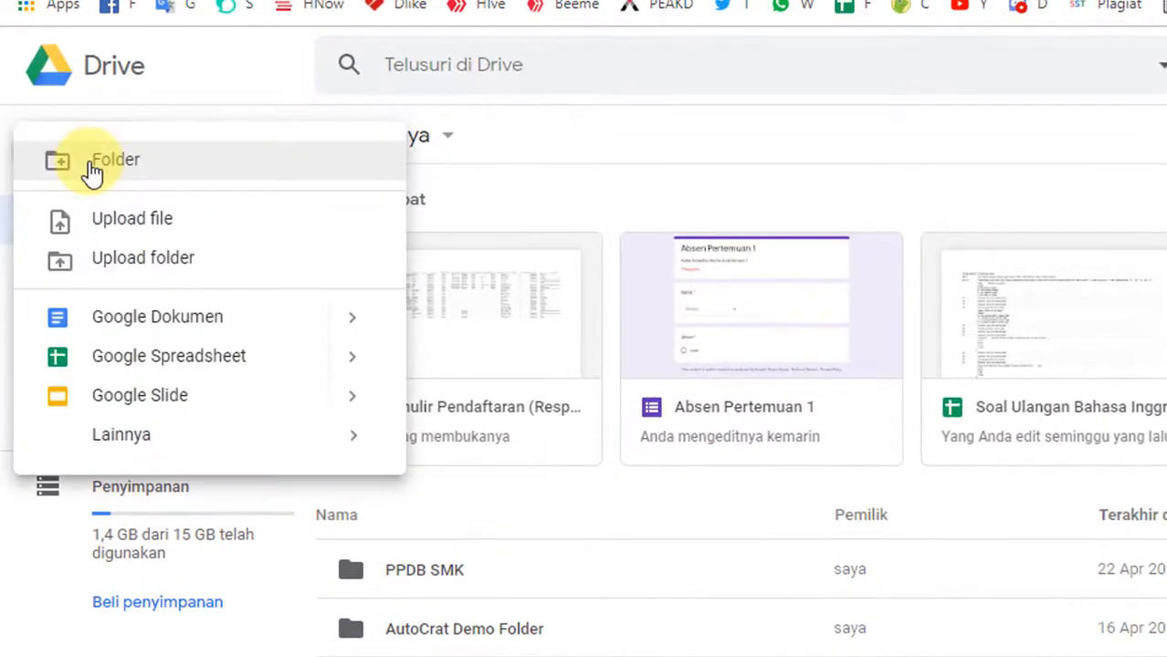
mouse_move(110, 436)
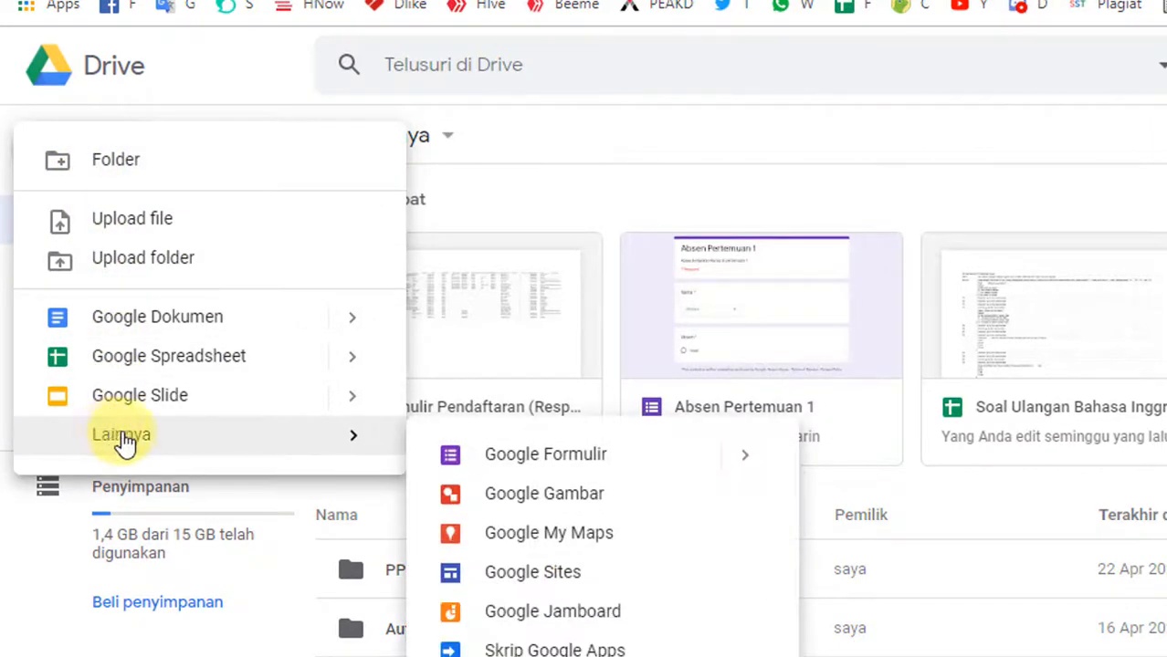
left_click(579, 461)
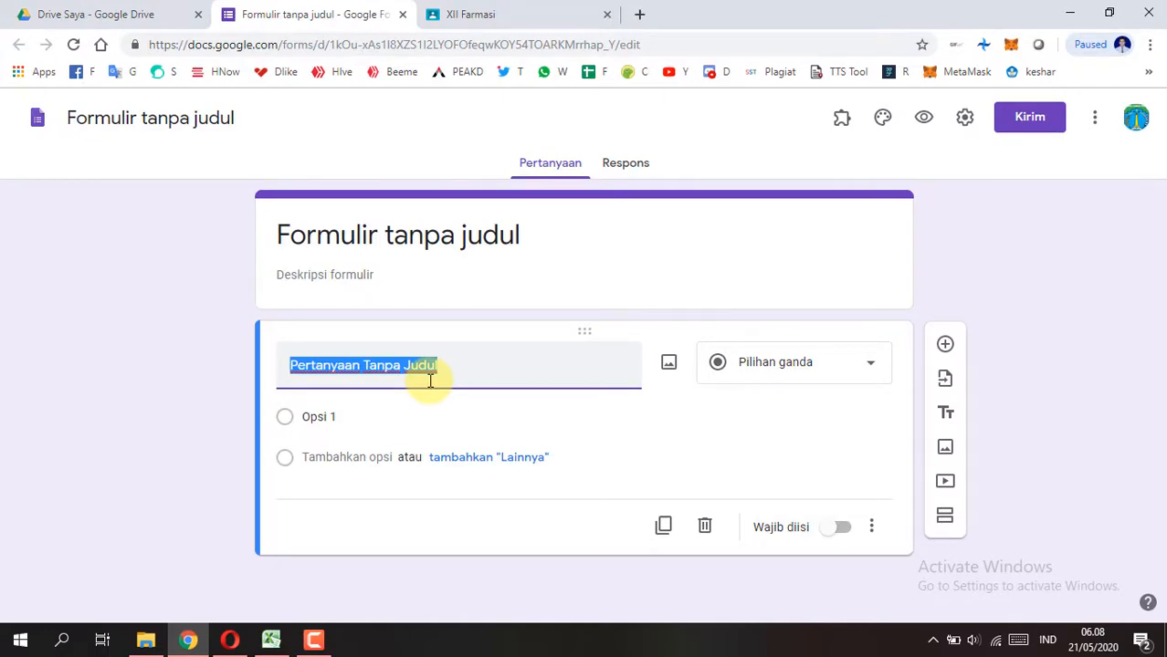
Step: Replace the form's title with "Absen Pertemuan 1"
left_click(481, 240)
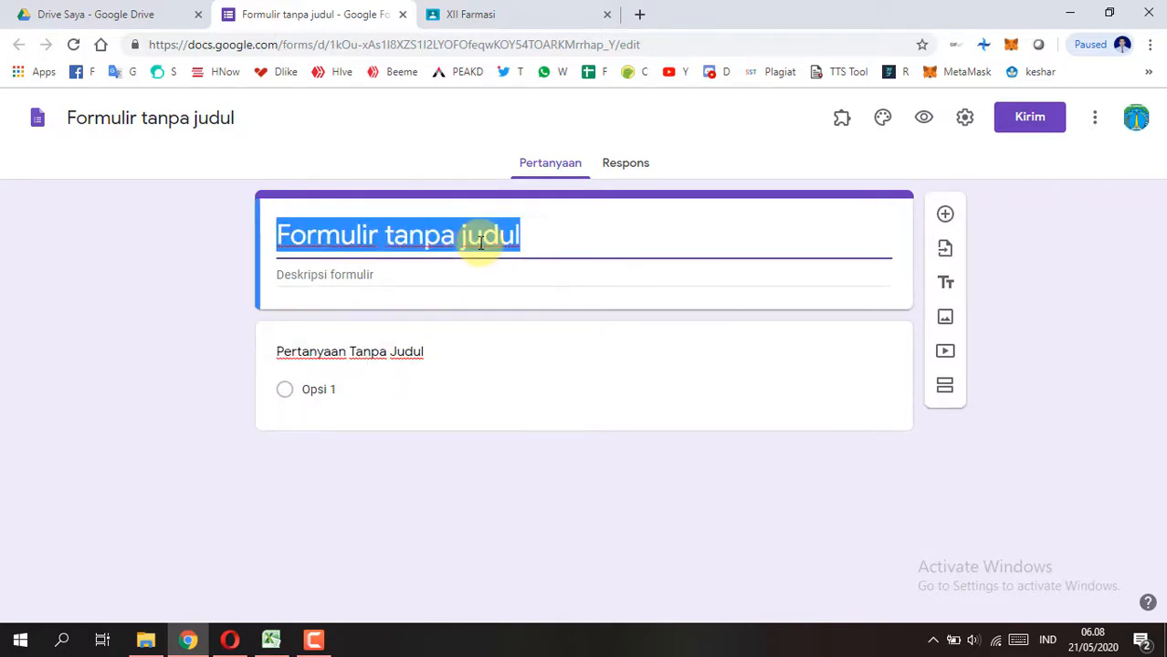
type("a")
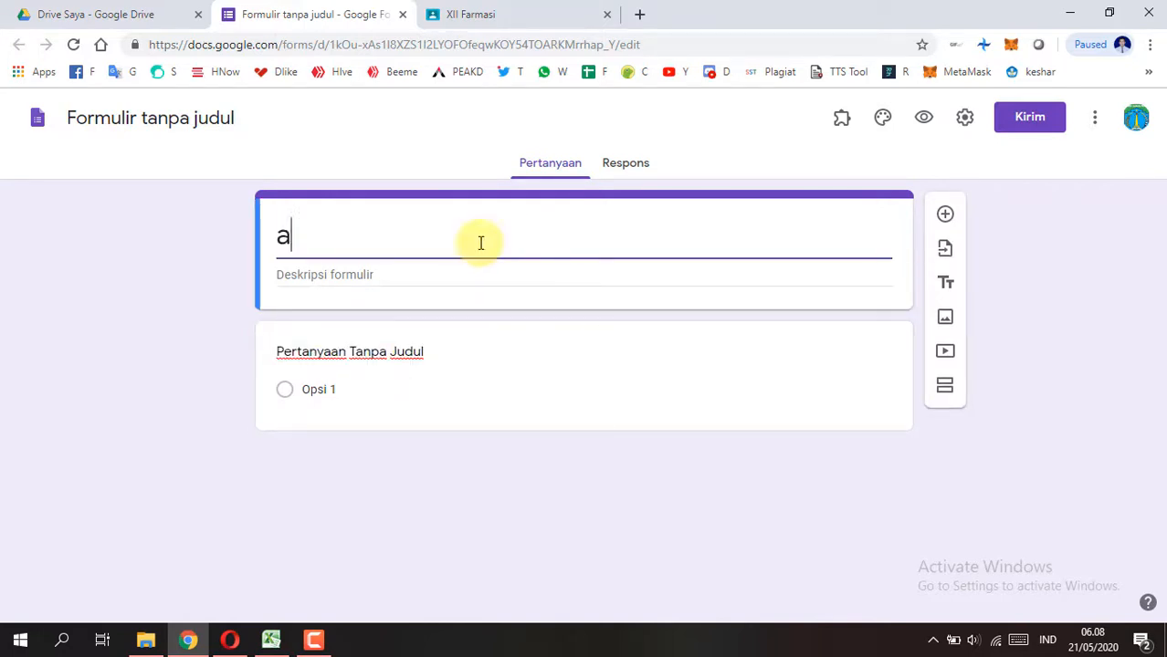
key("BackSpace")
type("ab")
key("BackSpace")
key("BackSpace")
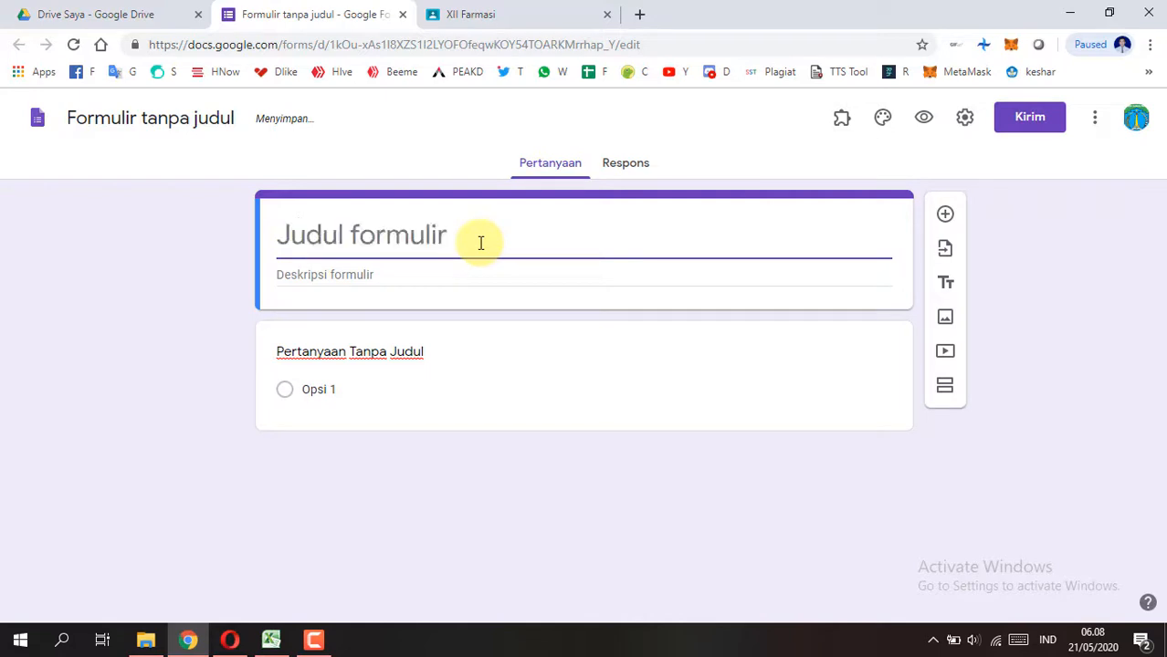
type("As")
key("BackSpace")
type("bsen")
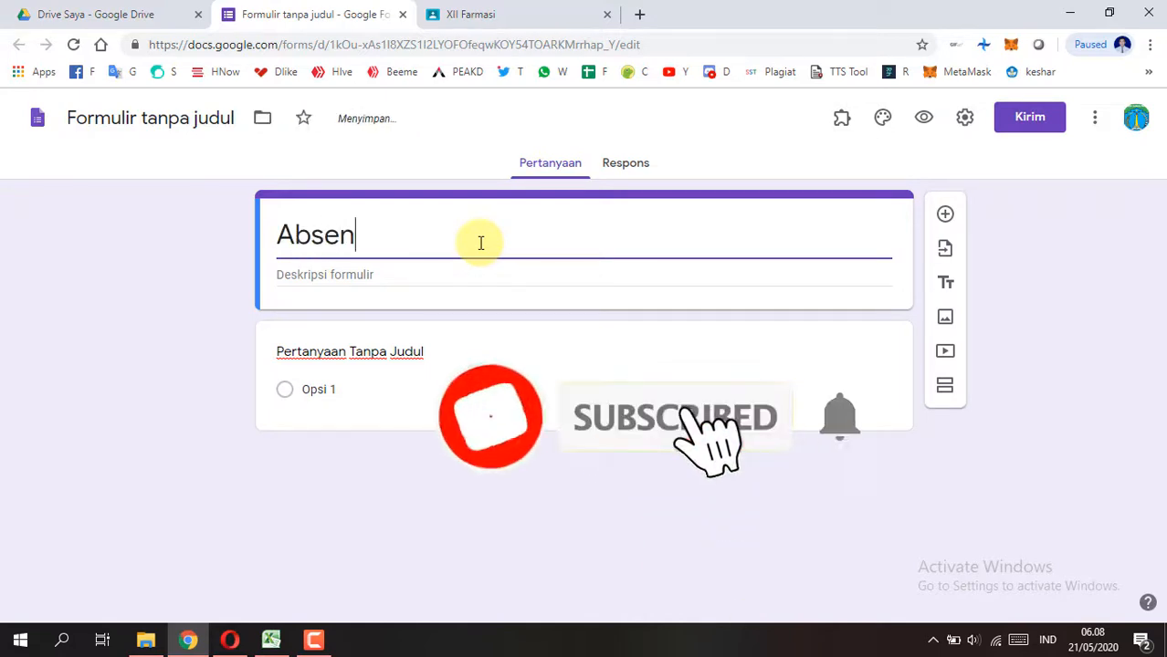
type(" Pertem")
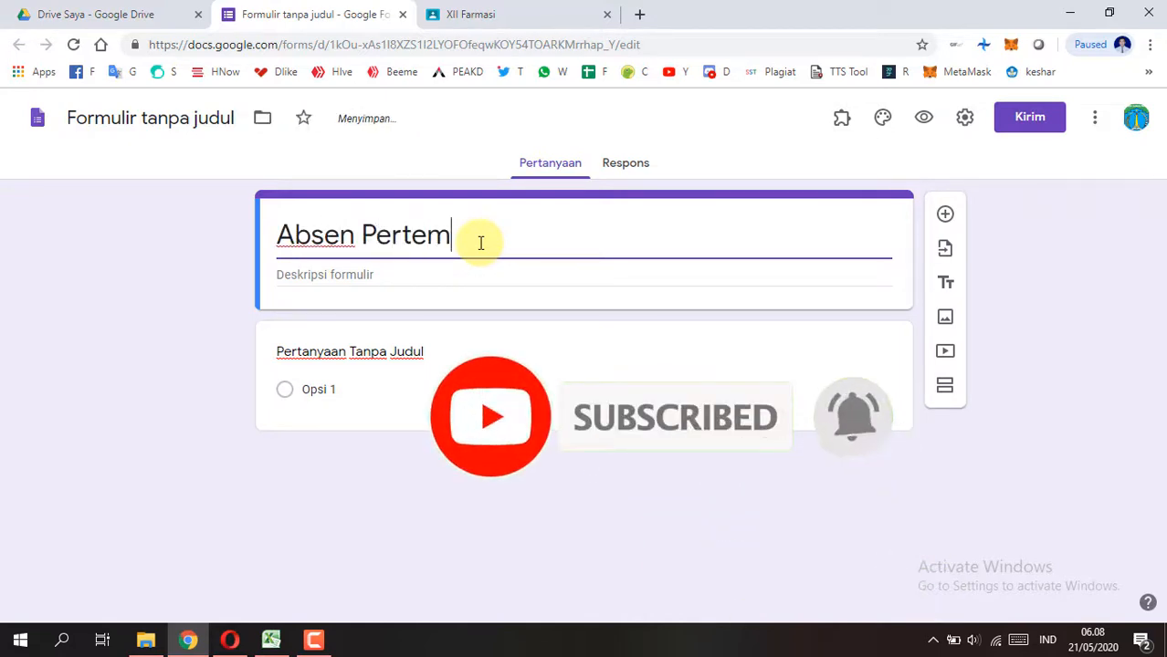
type("uan 1")
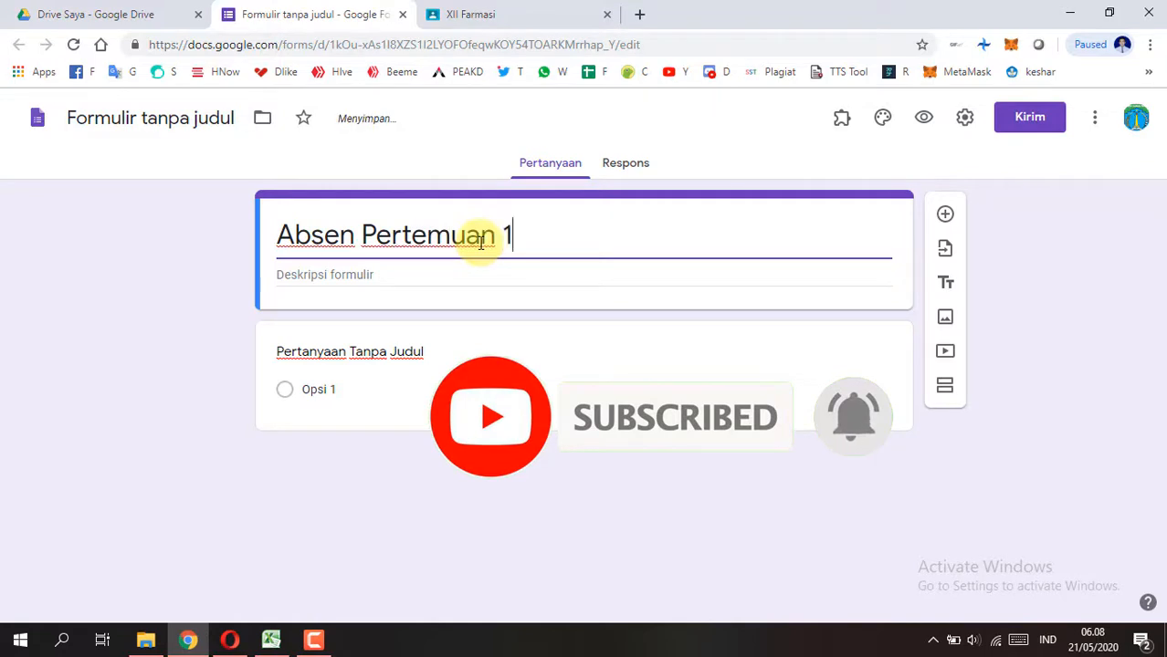
Step: Enter the form description "Isilah absen kehadiran pertemuan 1" and name the form file Absen Pertemuan 1
left_click(339, 280)
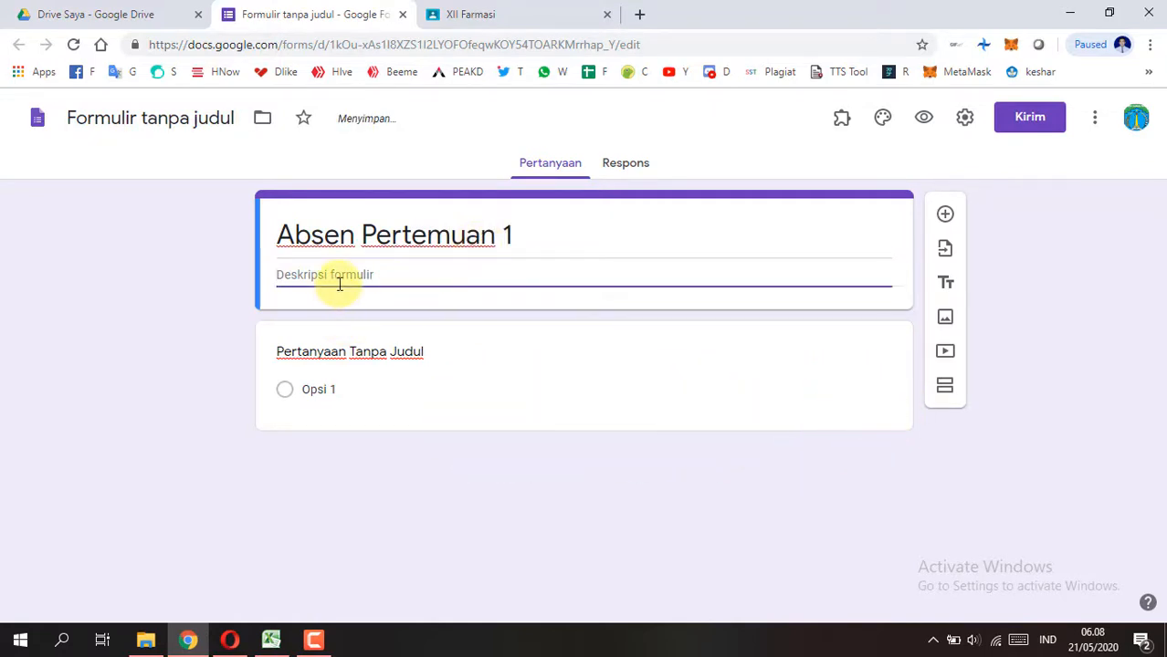
type("Isilah a")
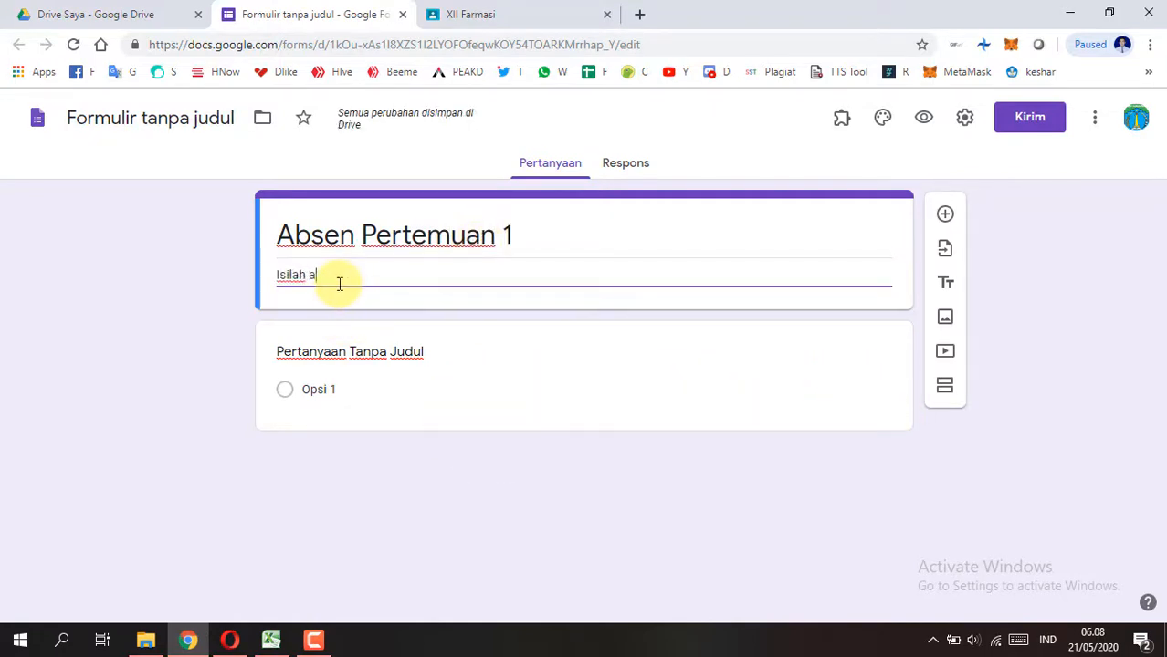
type("bsen kehadiran")
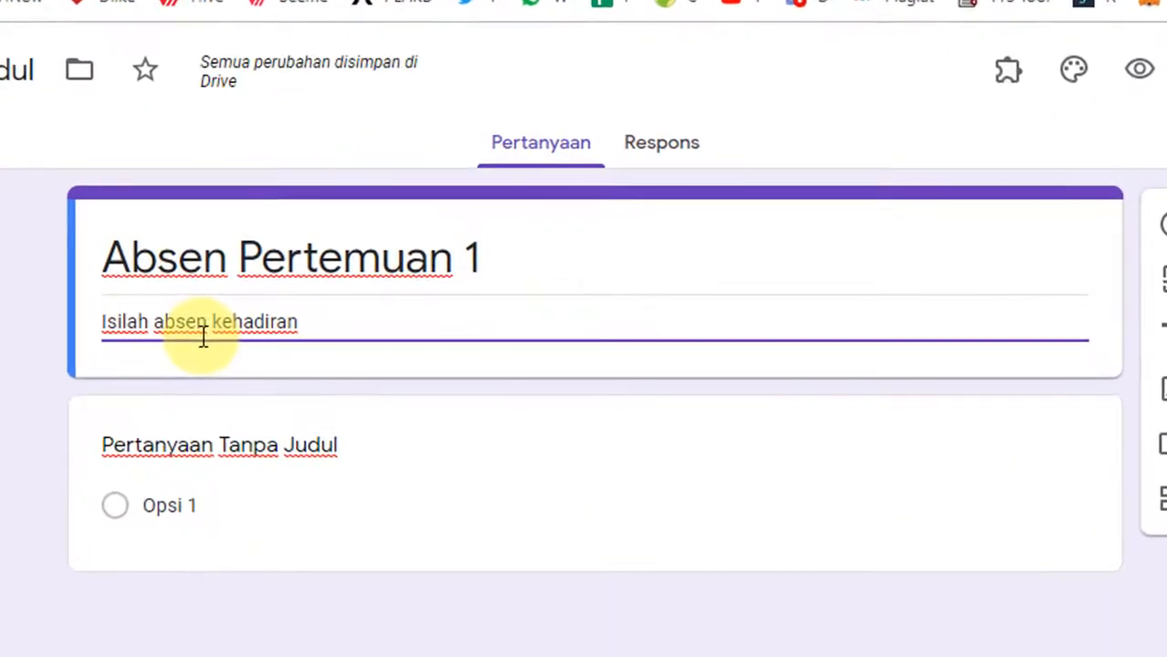
type(" pert")
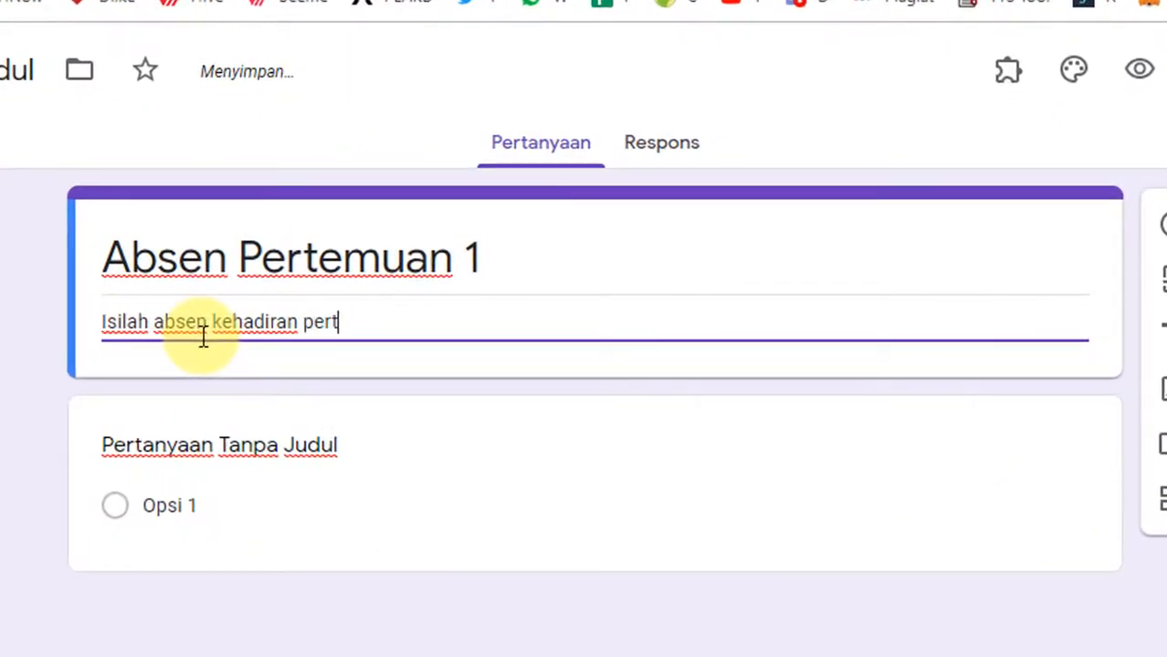
type("emuan 1")
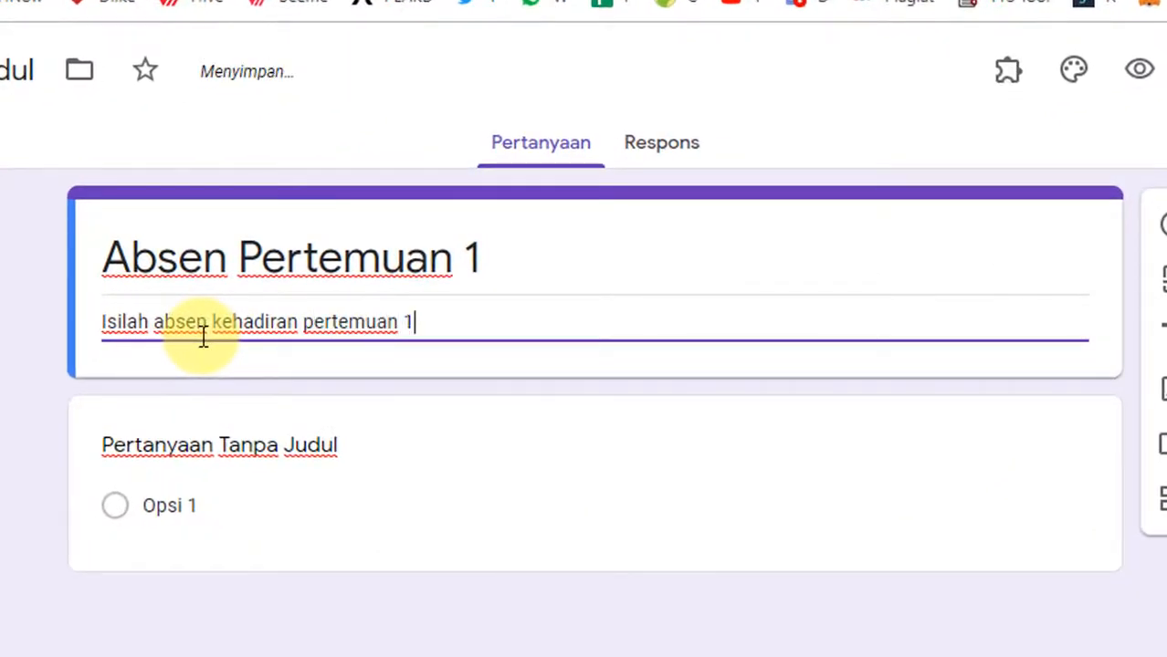
left_click(32, 630)
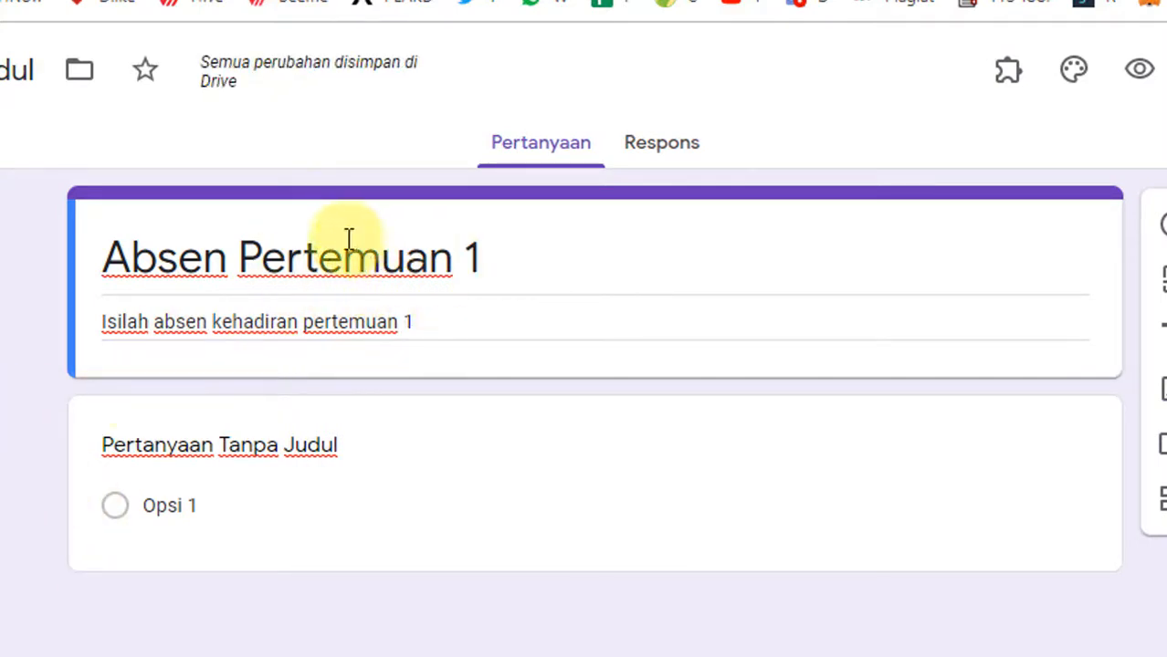
left_click(13, 70)
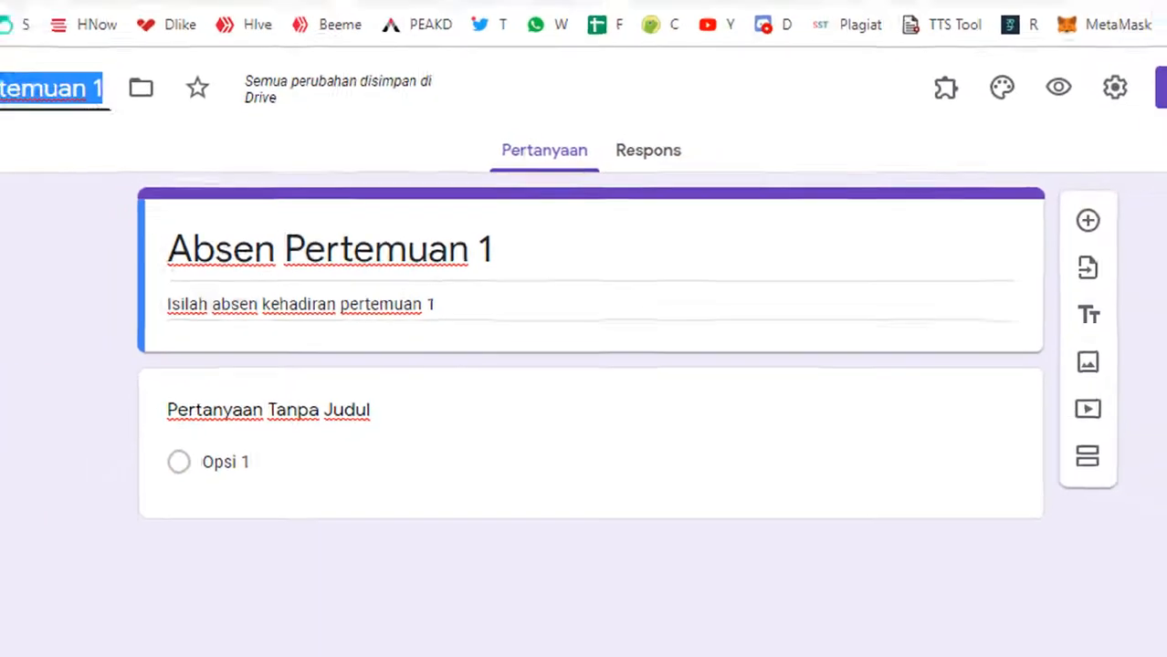
left_click(119, 167)
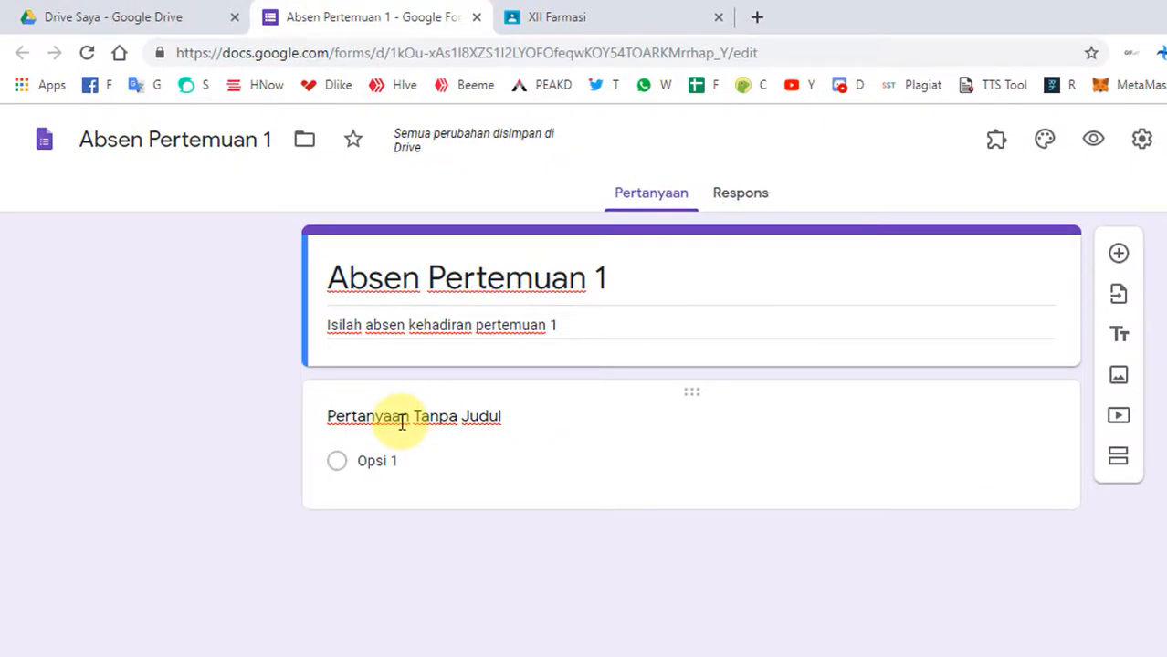
Step: Title the first question "Nama" and set its answer type to Drop-down
left_click(402, 421)
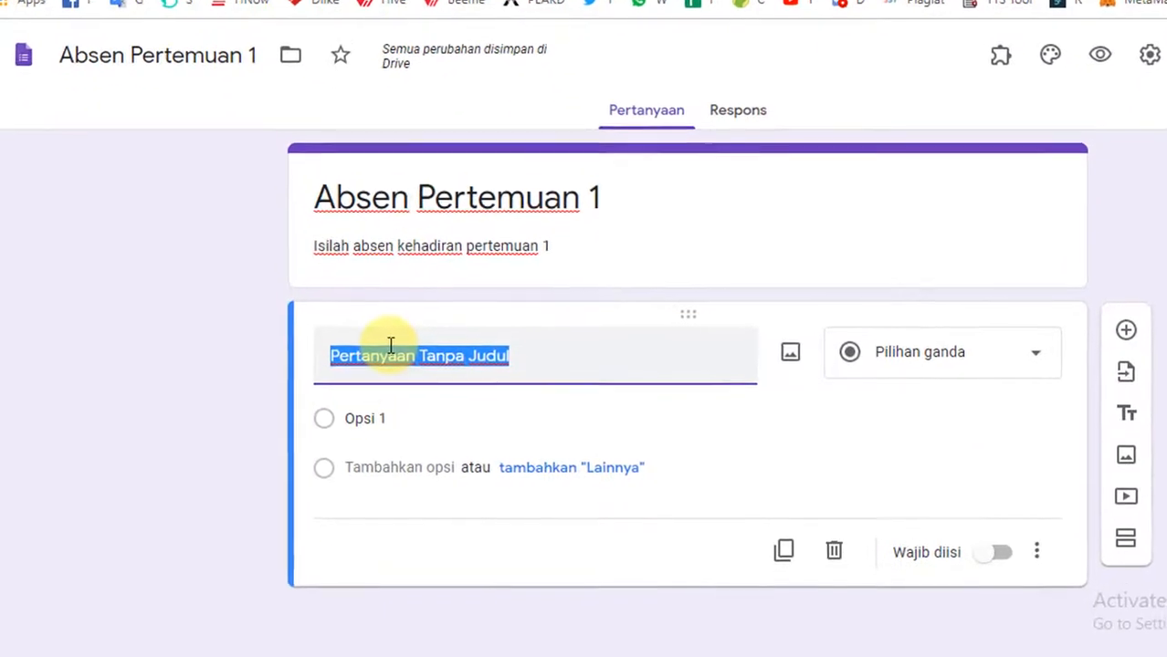
type("Nama")
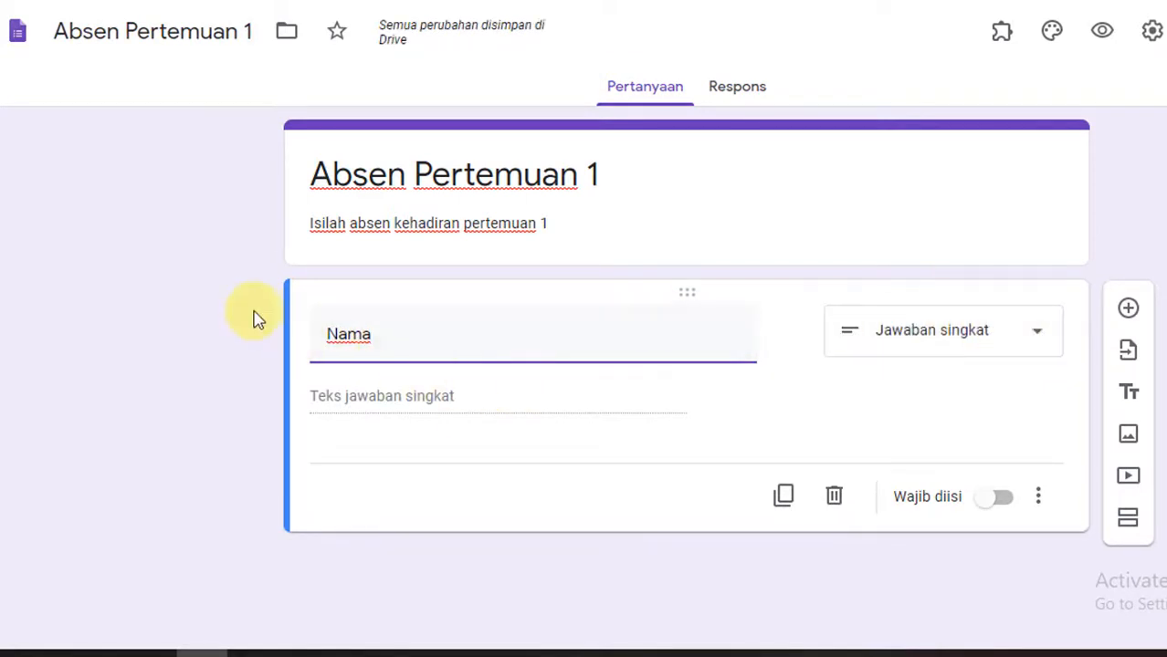
left_click(945, 338)
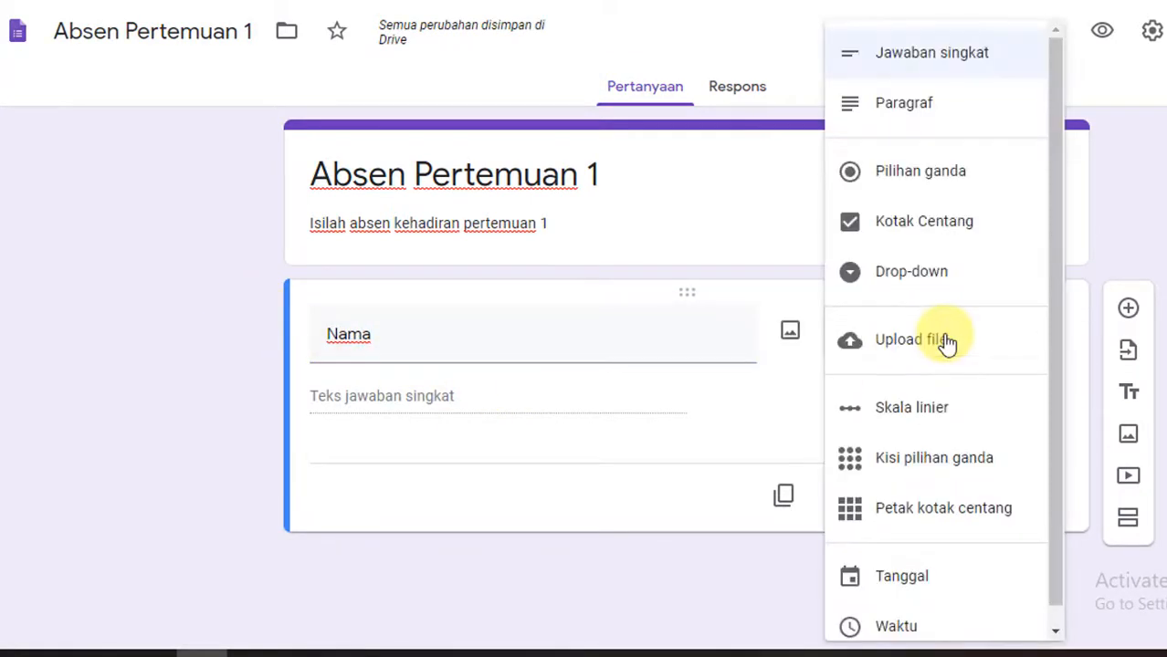
left_click(913, 272)
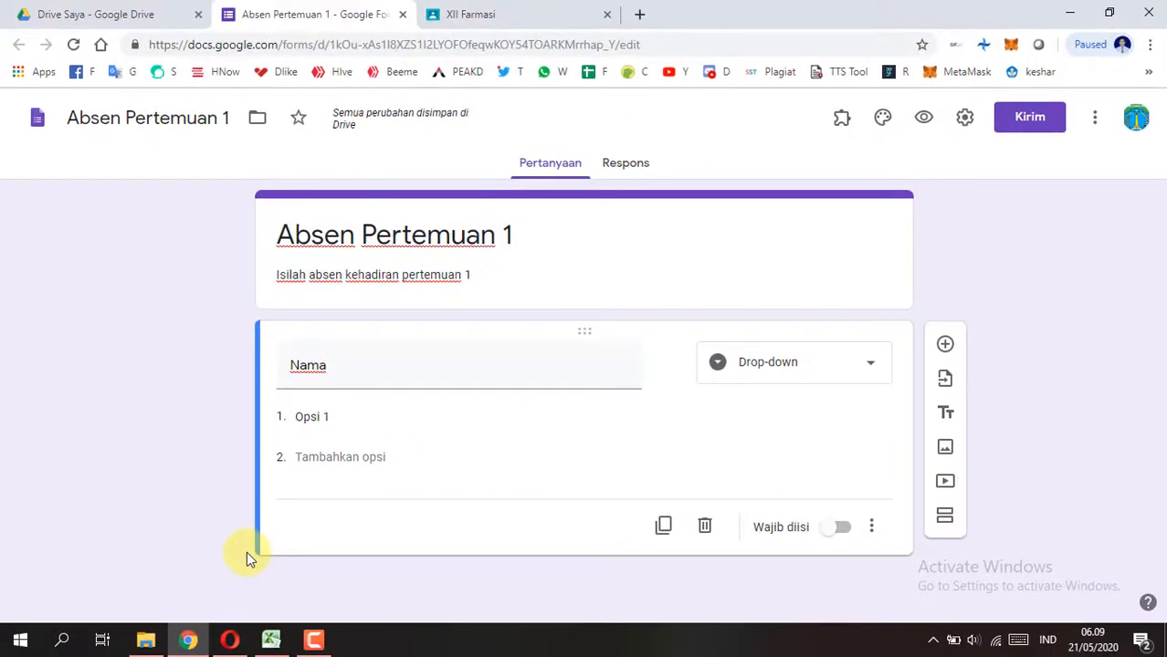
Step: Switch to the Excel workbook and copy the student names in cells C40:C61 of the Format 2 sheet
left_click(271, 639)
left_click(225, 336)
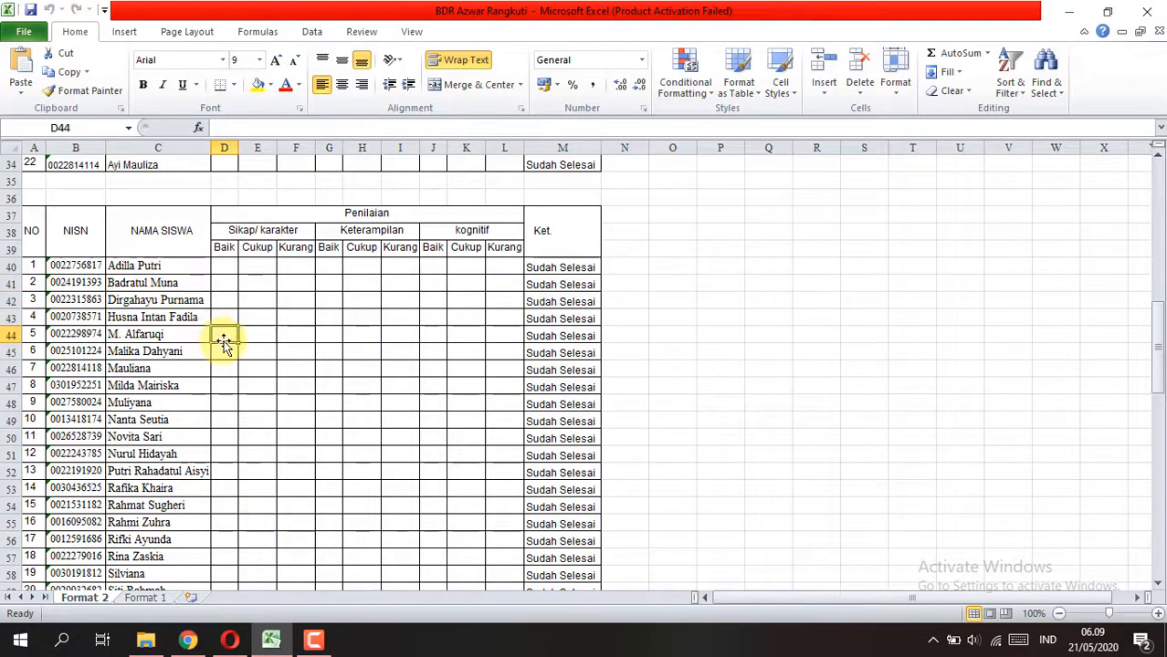
scroll(335, 330, "down", 1)
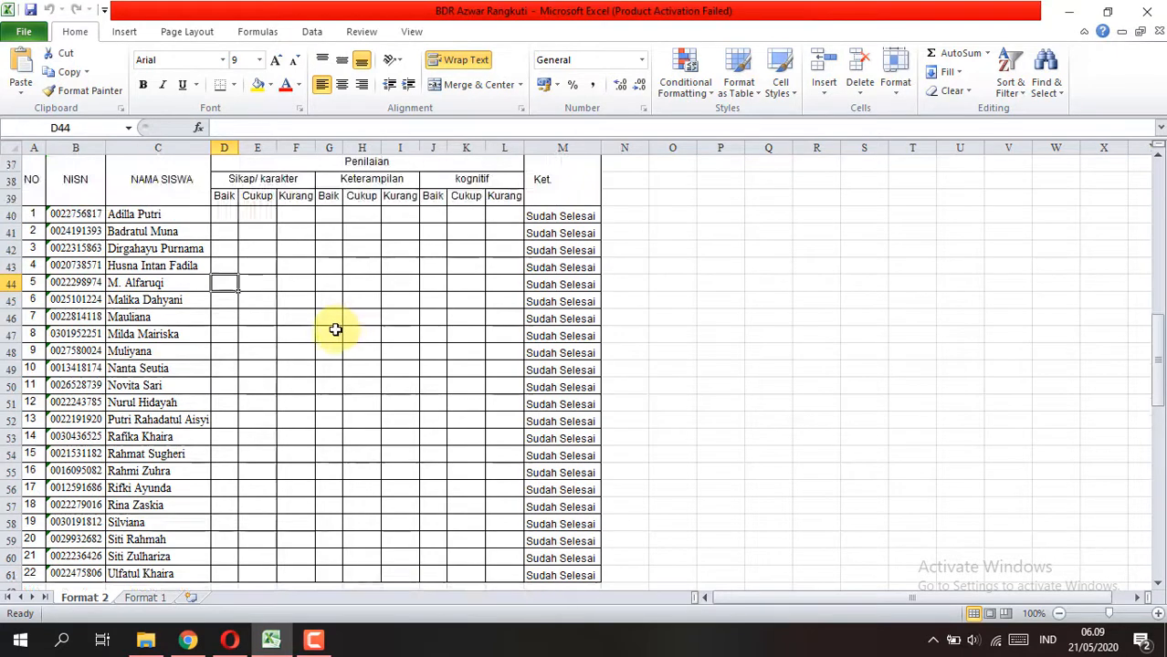
left_click(183, 231)
left_click_drag(167, 215, 192, 573)
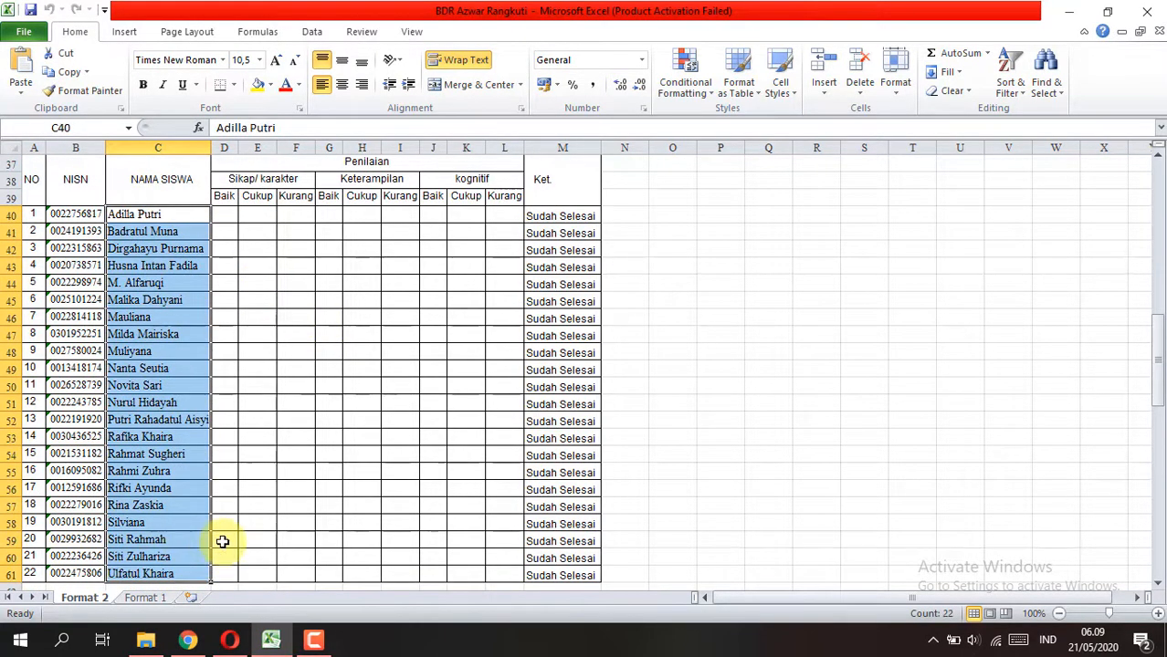
key("ctrl+c")
scroll(202, 457, "down", 1)
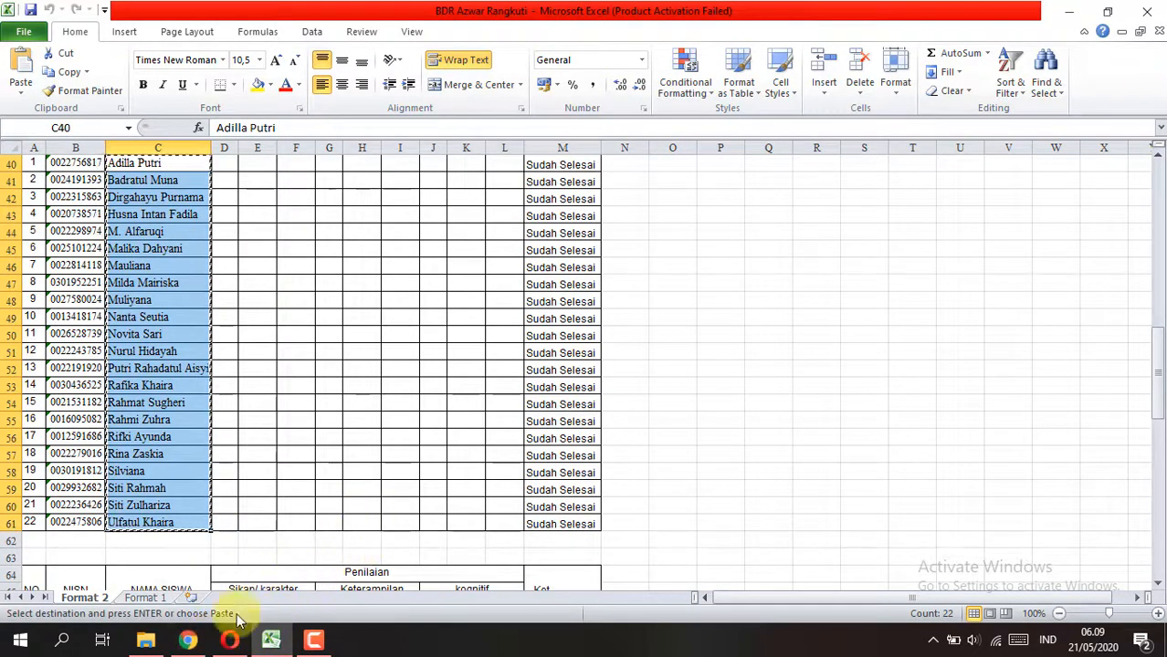
Step: Return to the form in Chrome and paste the copied student names as the drop-down options of the Nama question
left_click(188, 639)
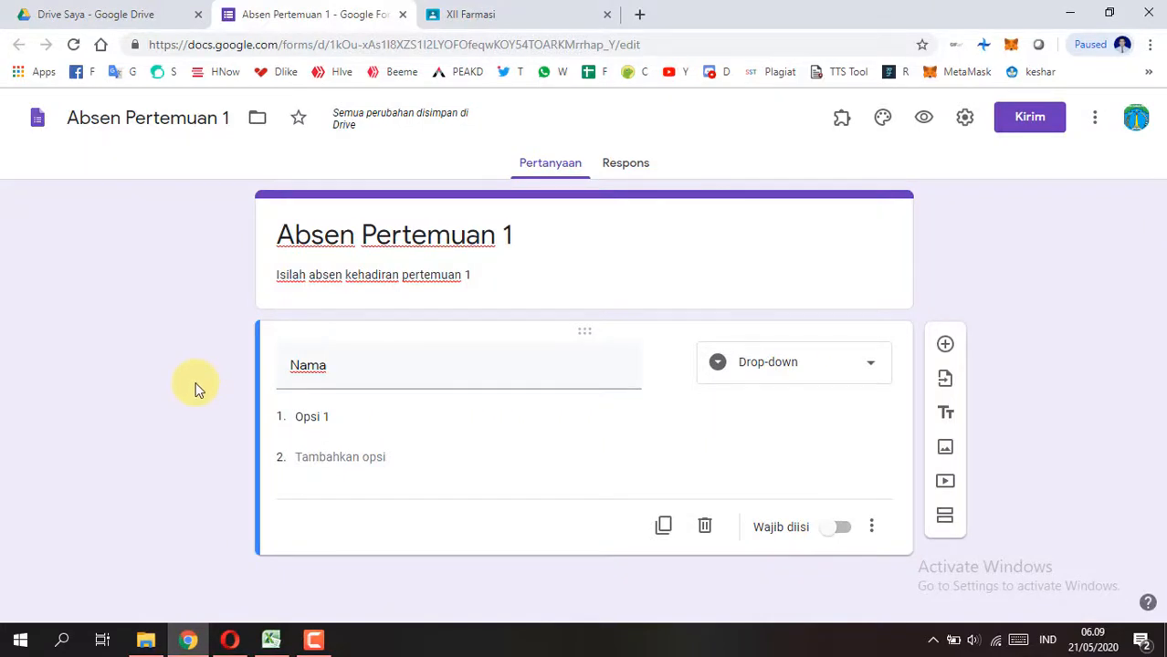
left_click(305, 417)
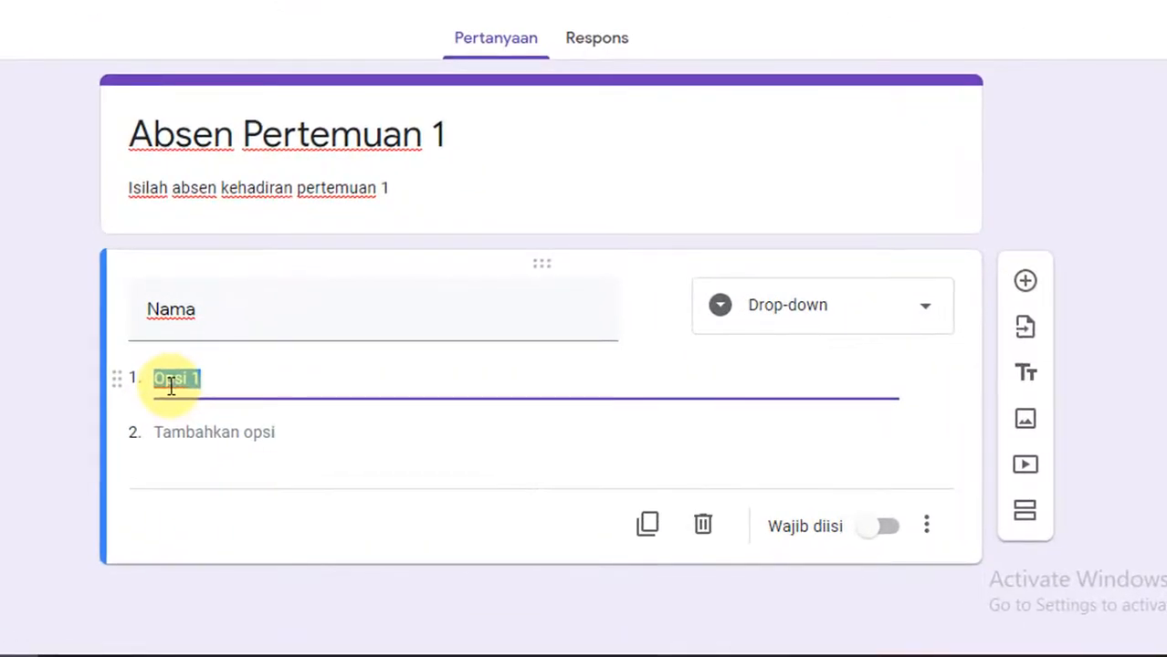
key("ctrl+v")
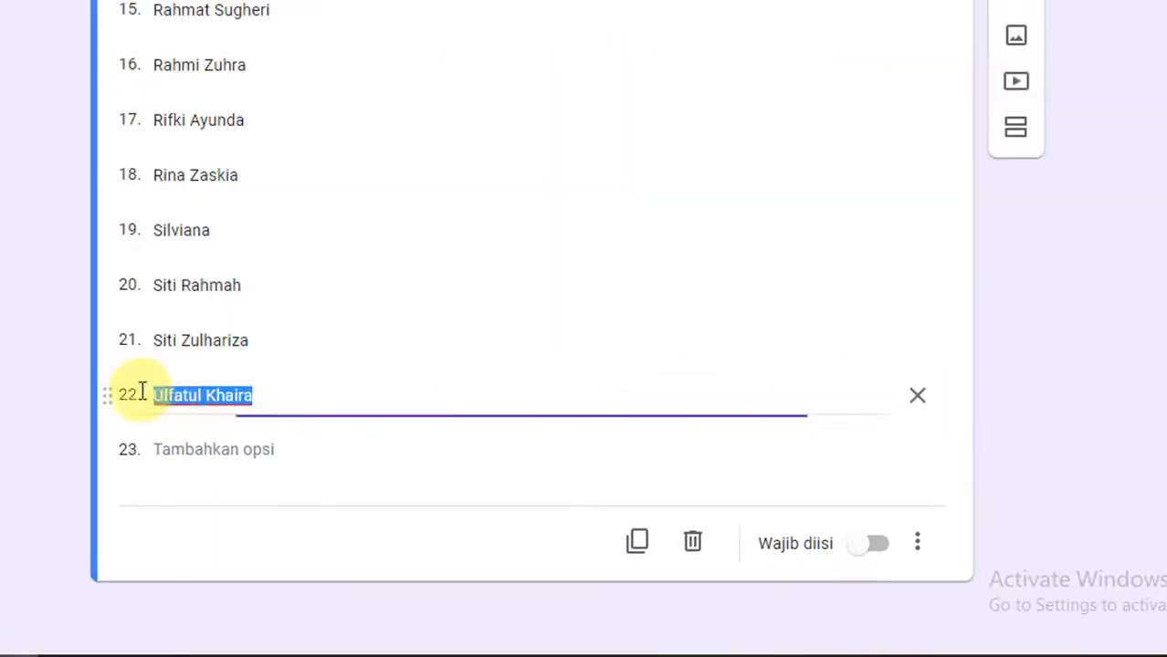
scroll(224, 183, "up", 12)
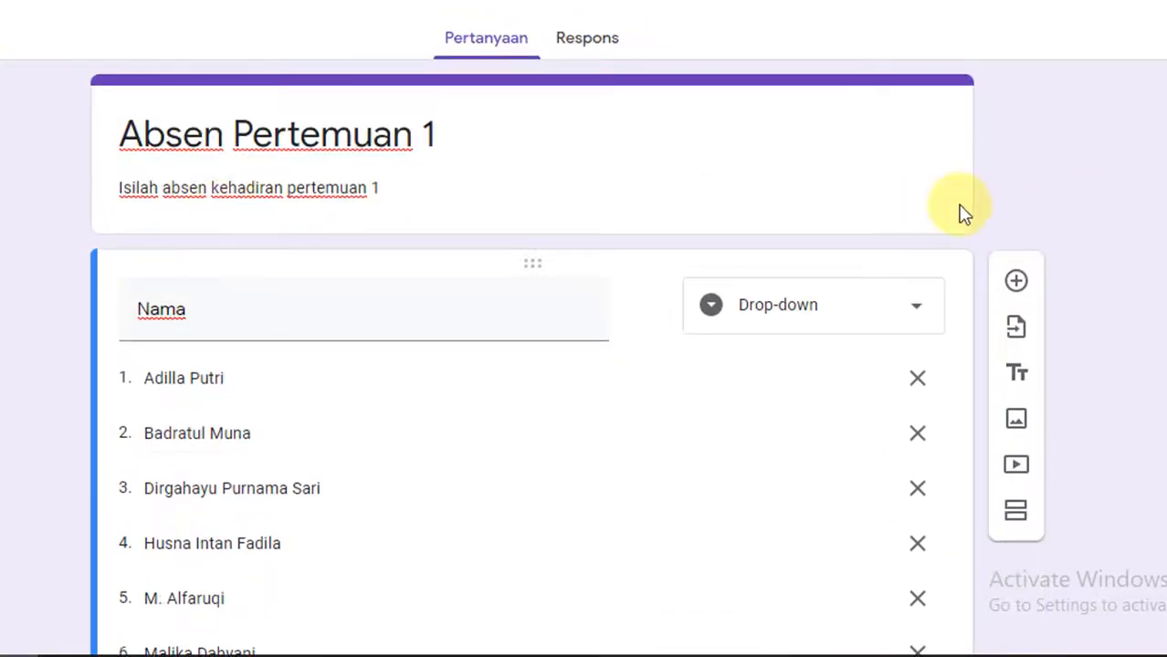
scroll(820, 260, "down", 12)
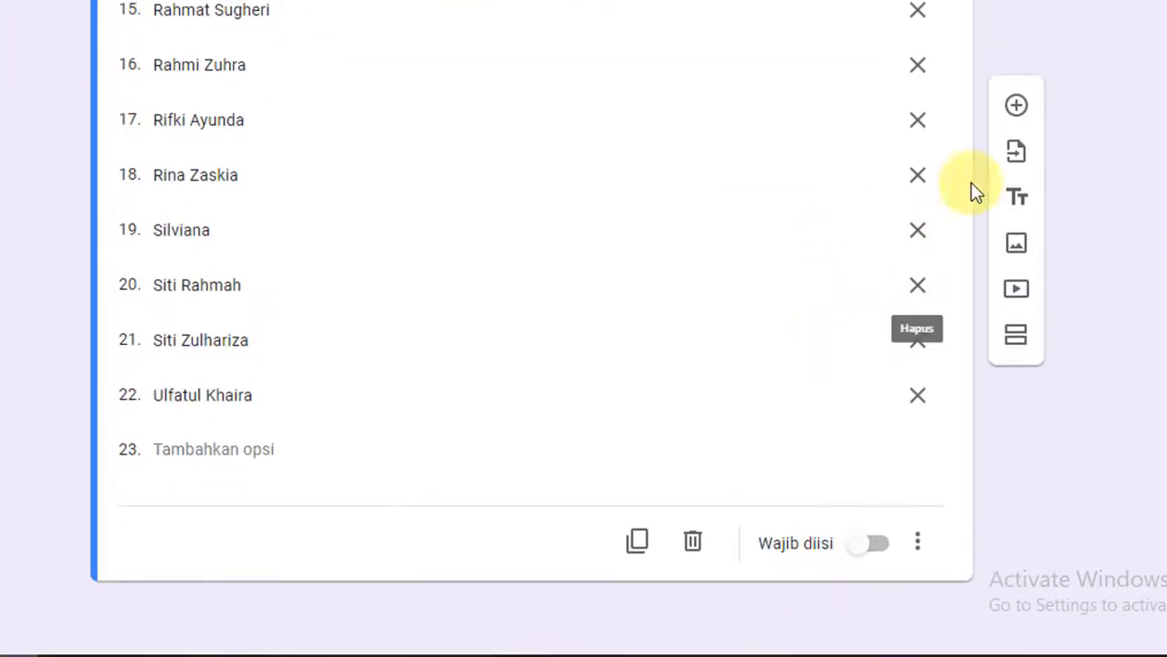
Step: Add a second question below Nama and make the Nama question required
left_click(1016, 108)
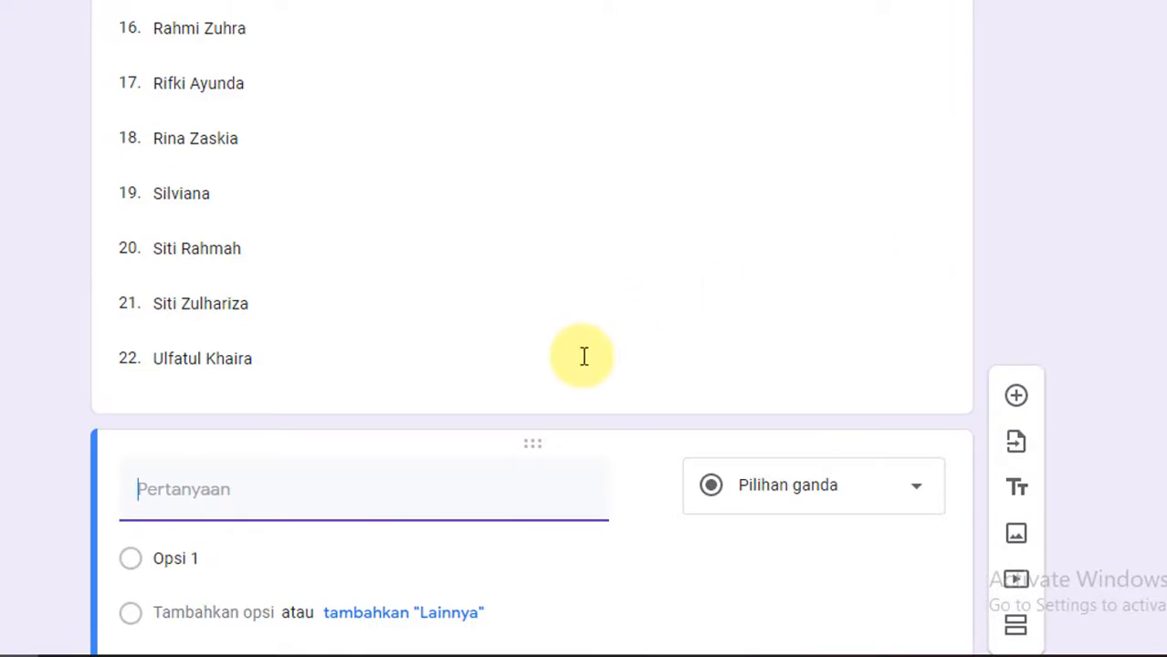
left_click(568, 312)
left_click(875, 547)
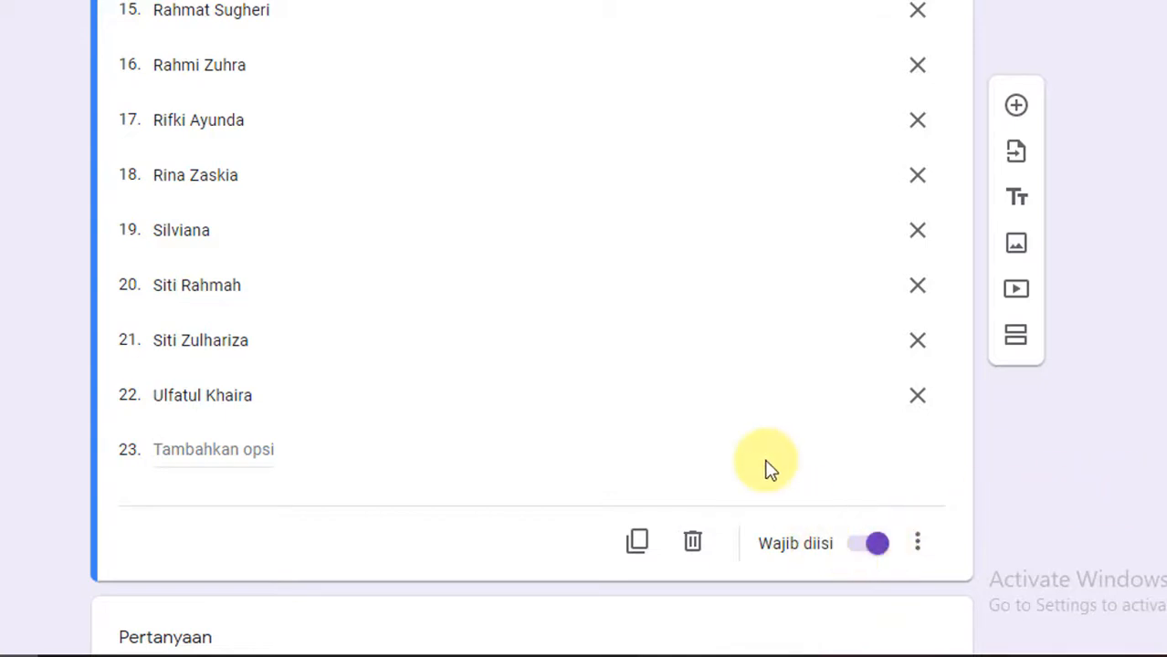
scroll(767, 466, "up", 10)
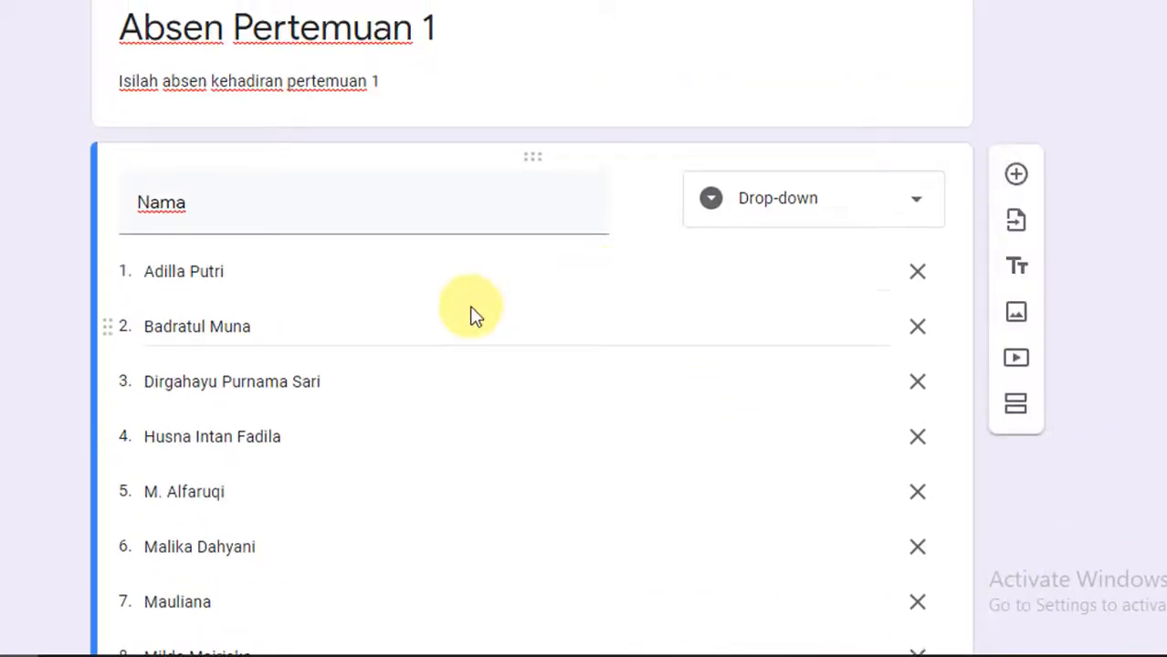
scroll(472, 315, "down", 10)
left_click(259, 500)
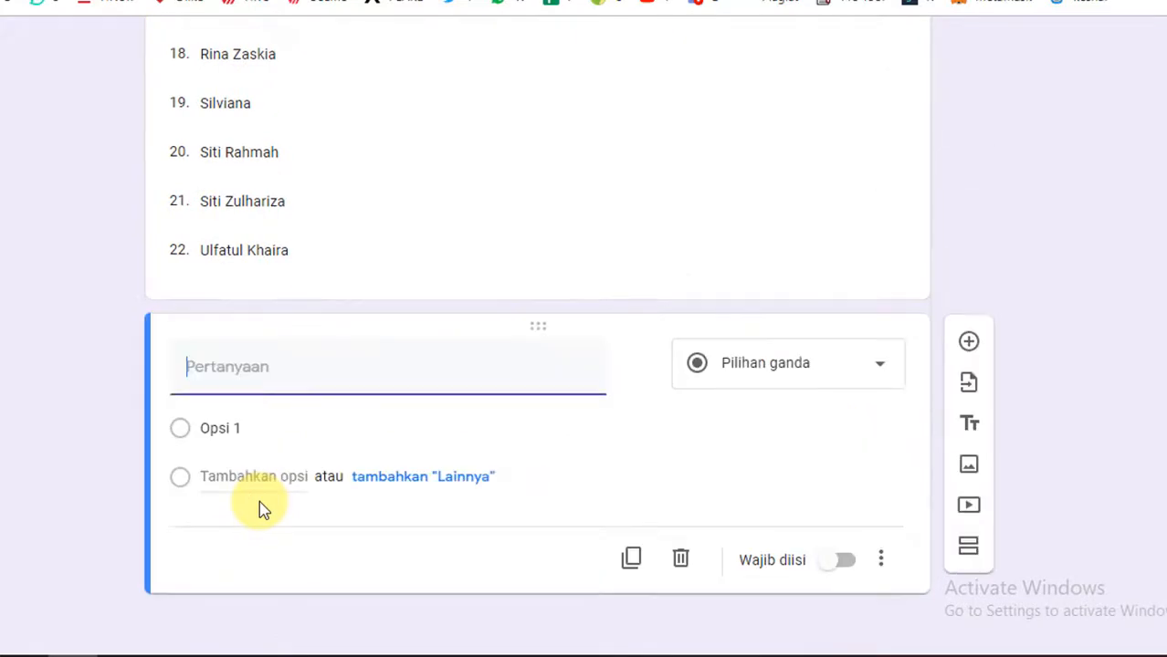
left_click(812, 370)
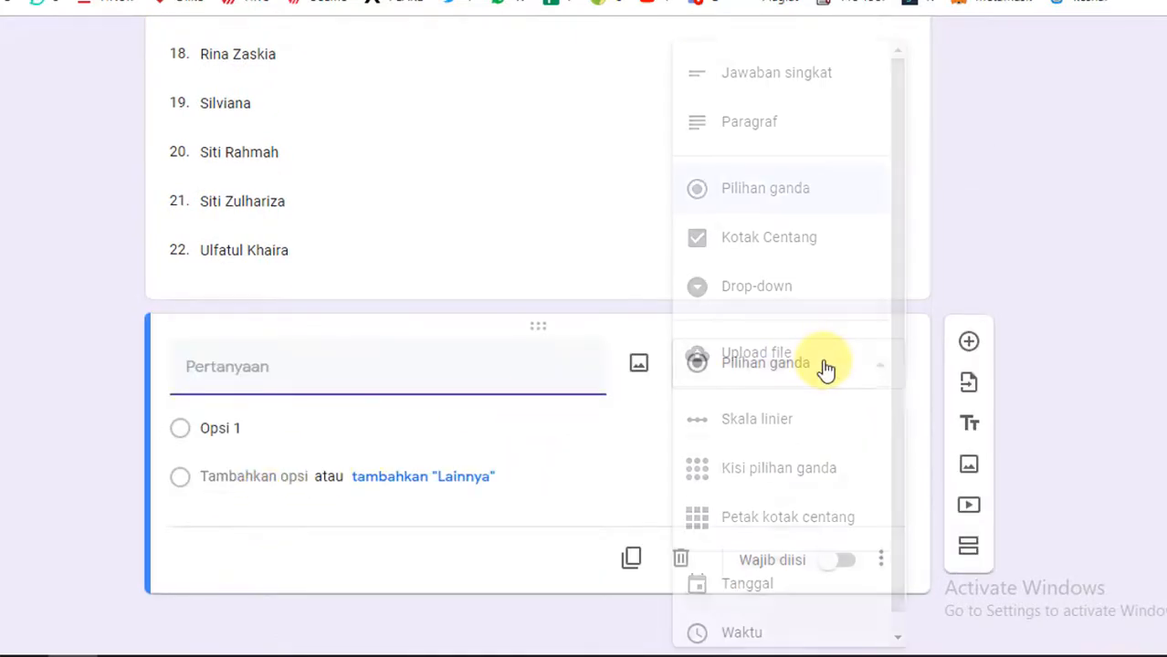
left_click(789, 84)
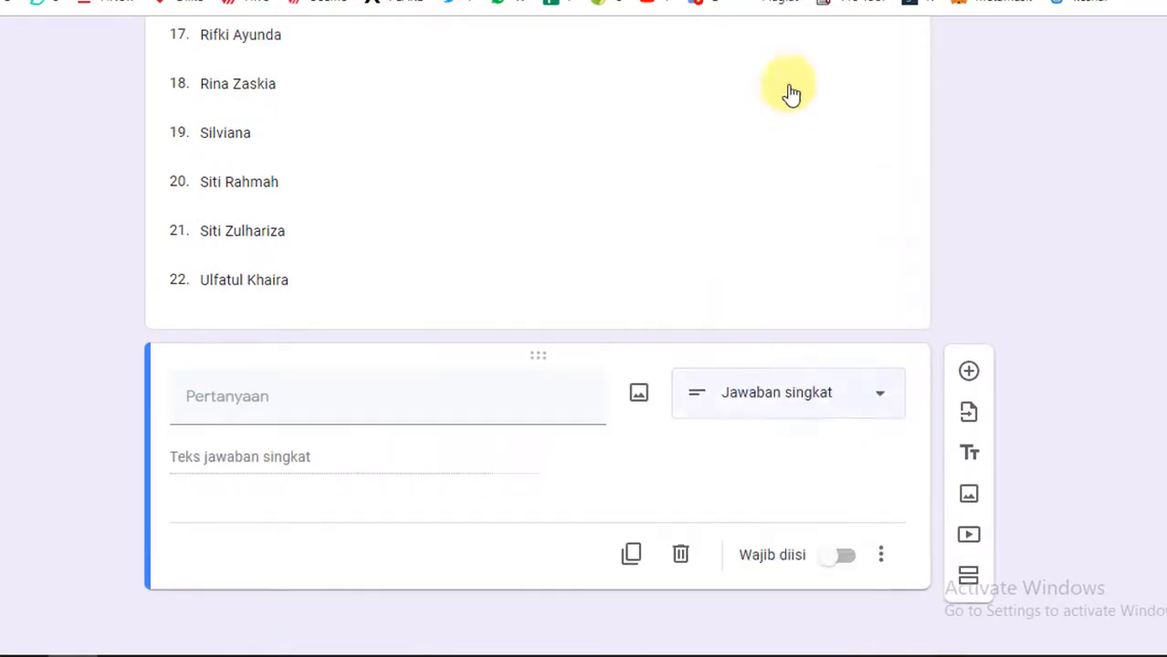
left_click(794, 418)
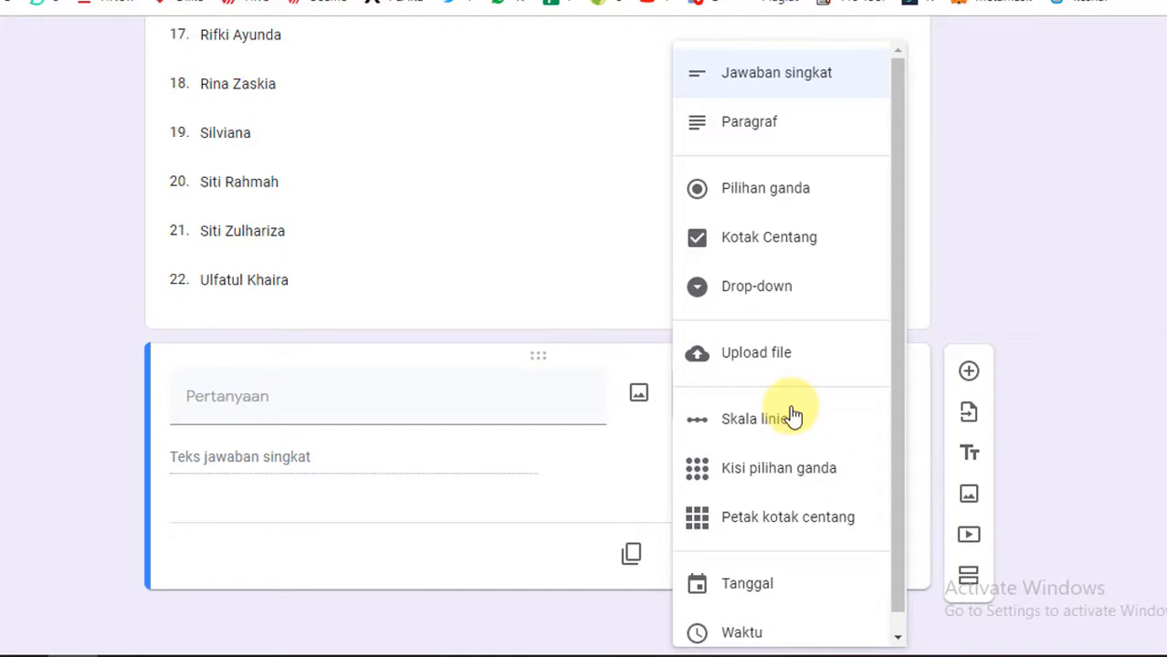
left_click(765, 197)
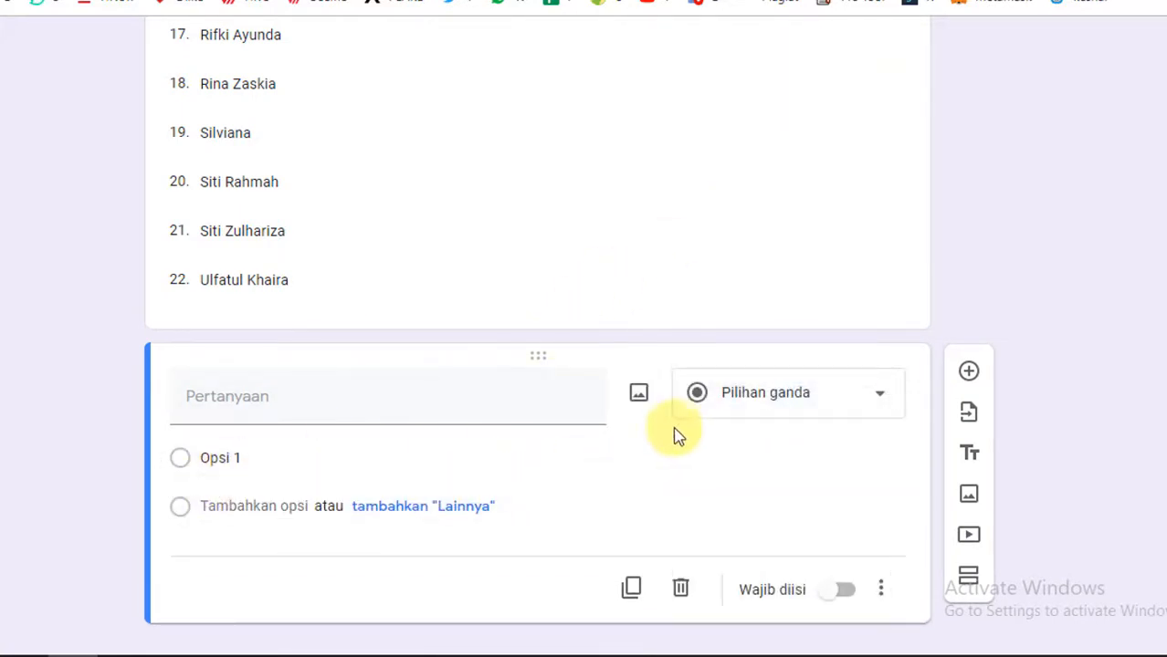
Step: Fill in the second question as "Apakah anda hadir hari ini?" with the single option "Hadir" and make it required
left_click(220, 456)
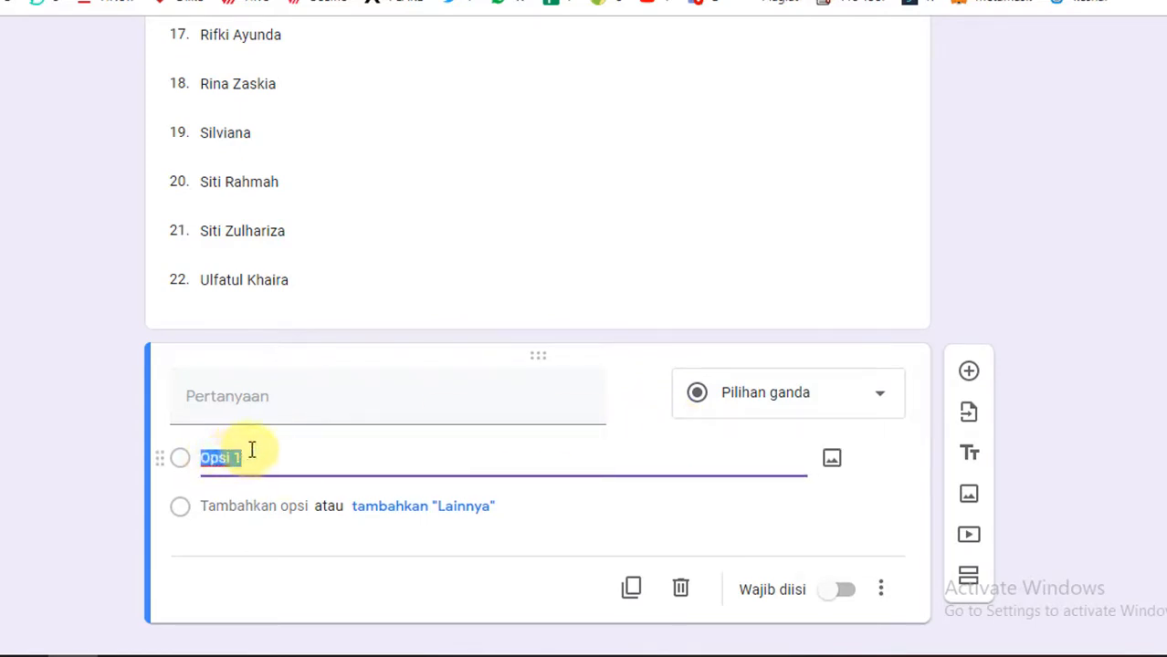
type("Hadir")
left_click(264, 416)
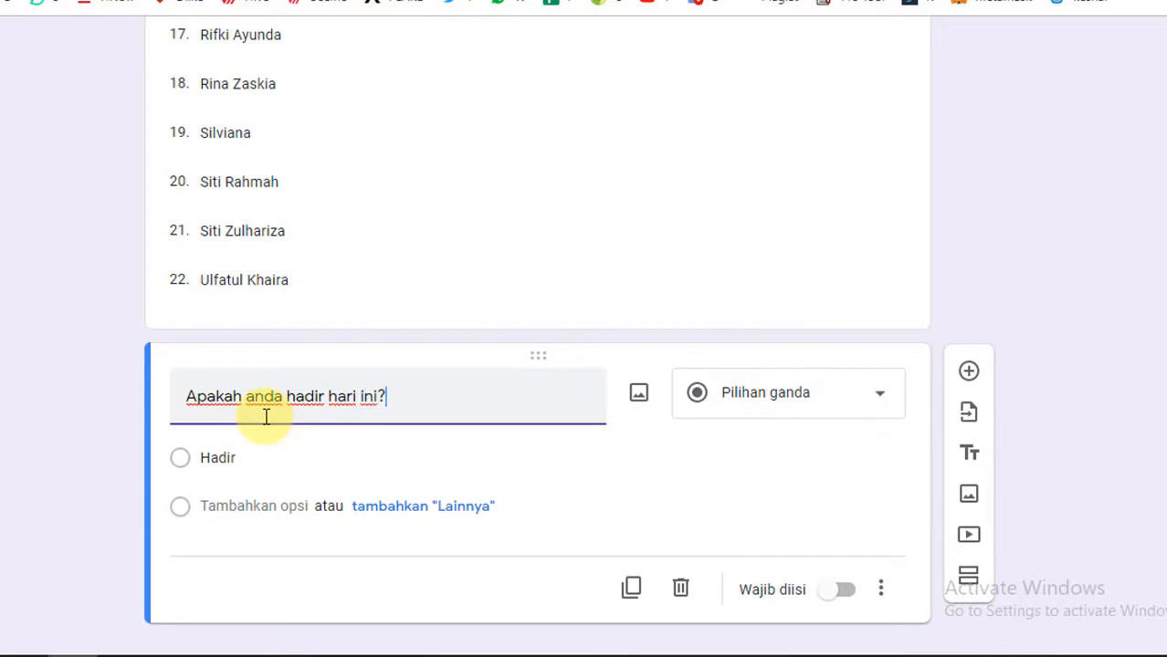
left_click(34, 391)
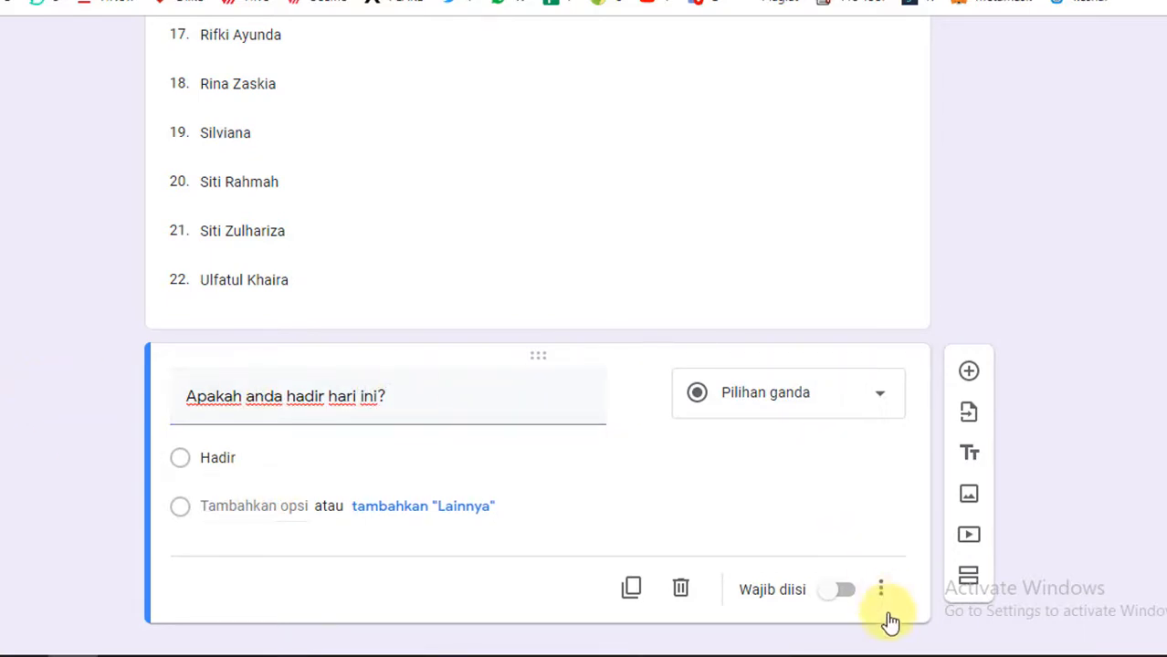
left_click(847, 595)
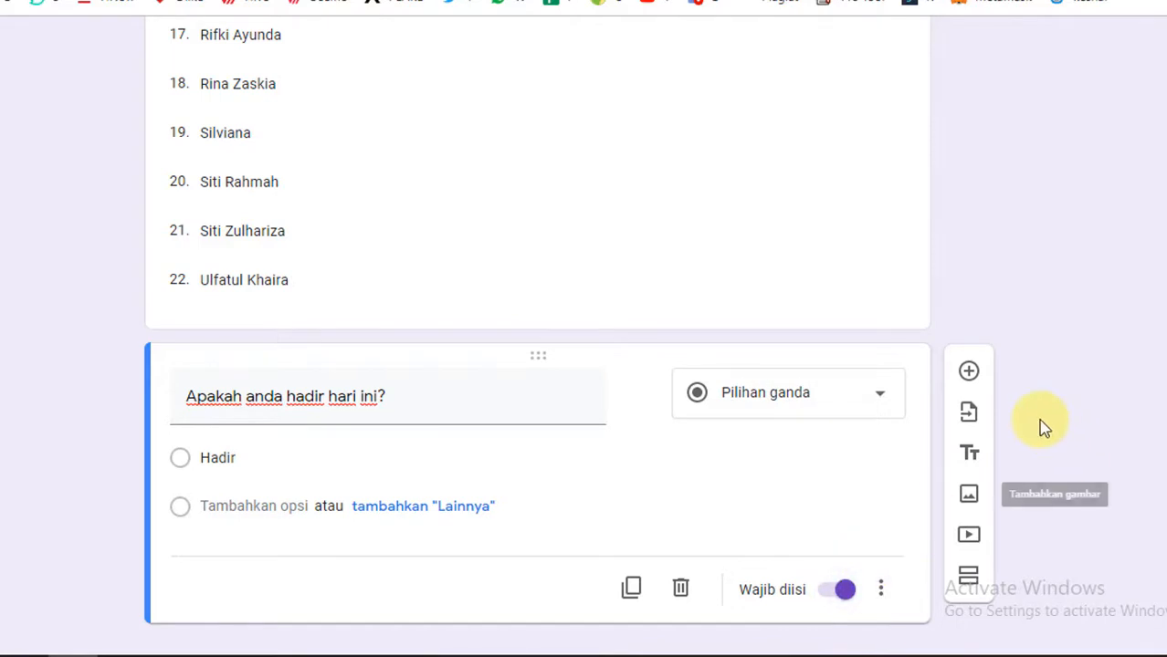
Step: Review both questions of the form and look at its general settings without saving any change
scroll(1041, 425, "up", 3)
scroll(1044, 426, "down", 2)
scroll(1041, 425, "down", 2)
scroll(1041, 424, "up", 12)
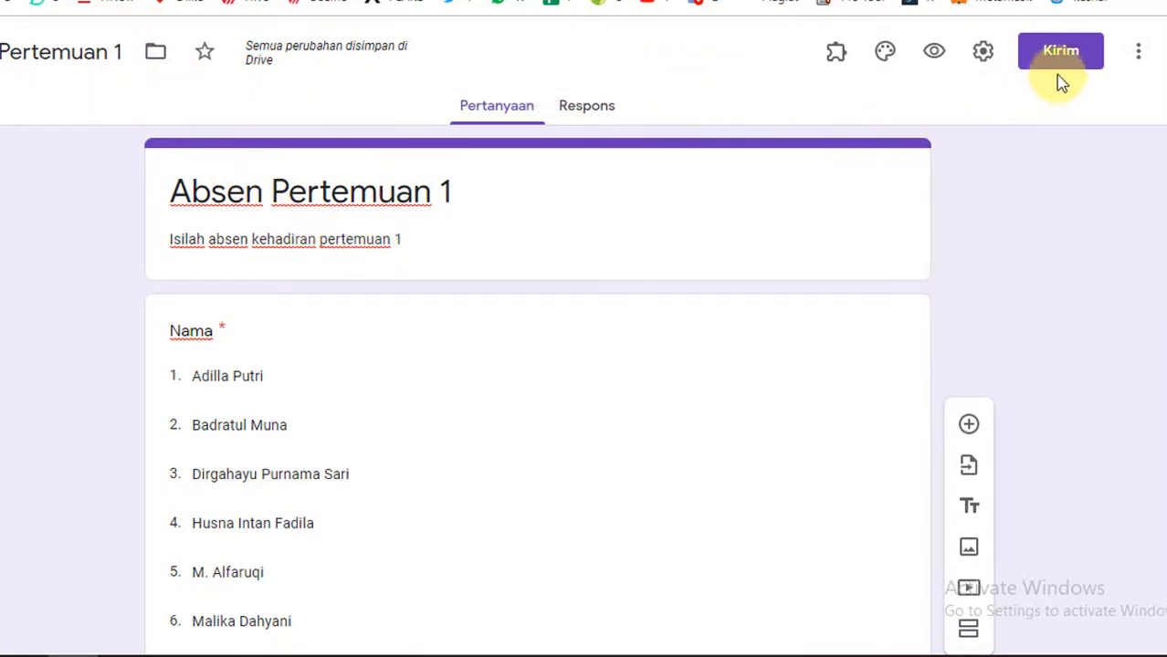
left_click(984, 57)
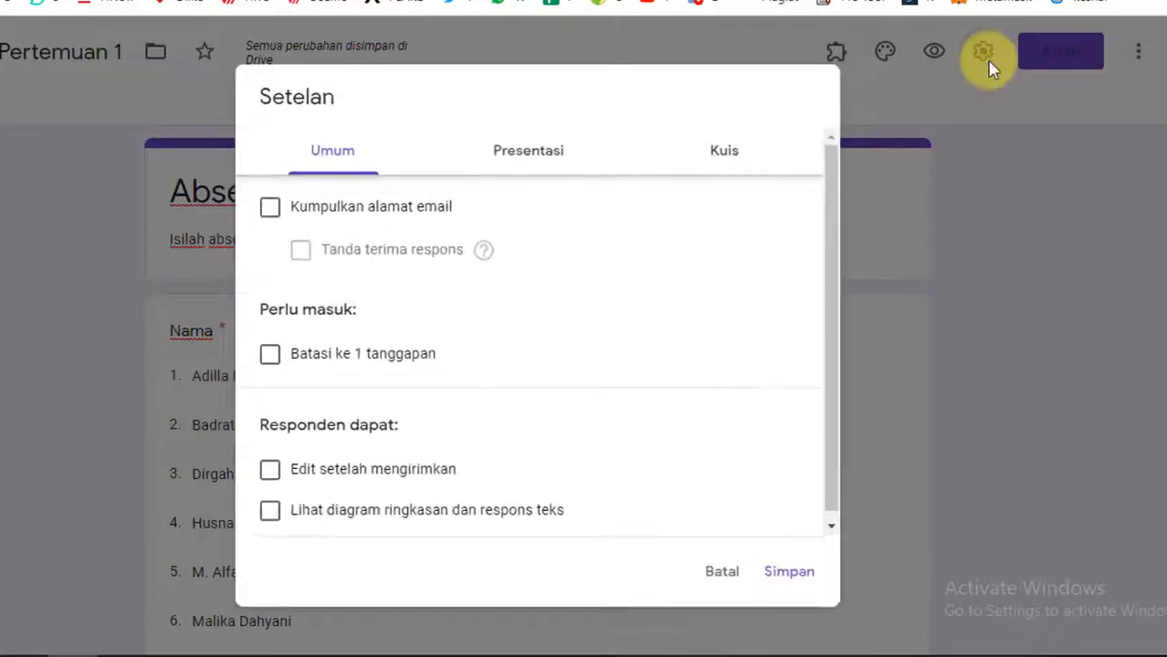
left_click(722, 572)
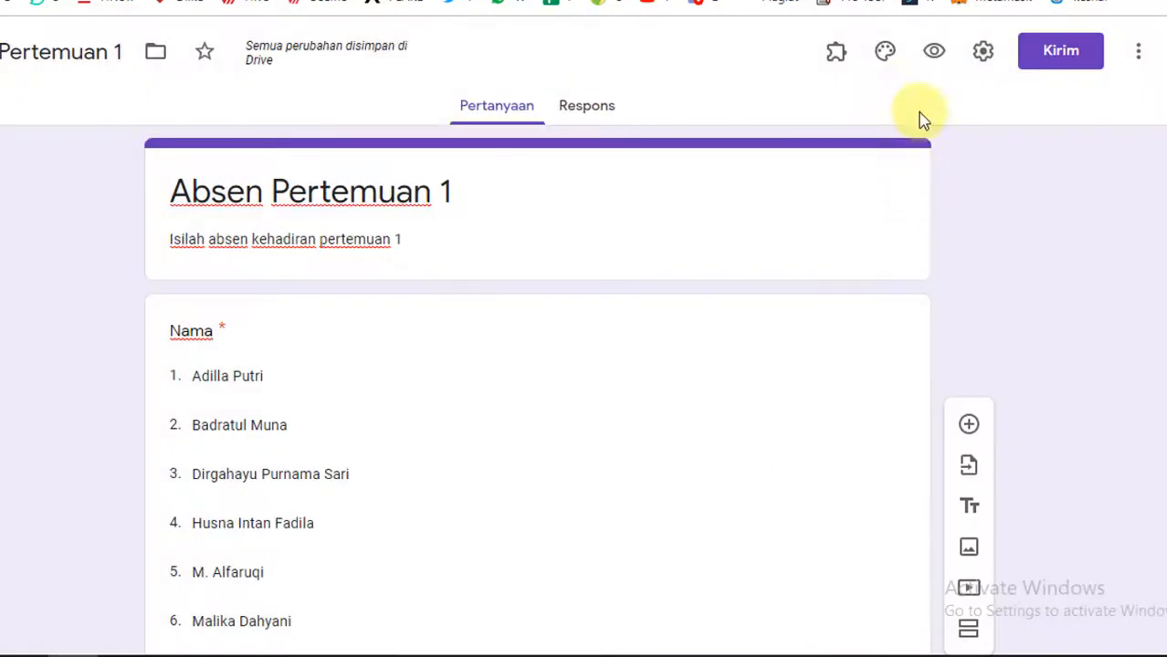
Step: Set the form's header to the colourful candy image from the Kantor dan Sekolah themes and close the theme options
left_click(884, 54)
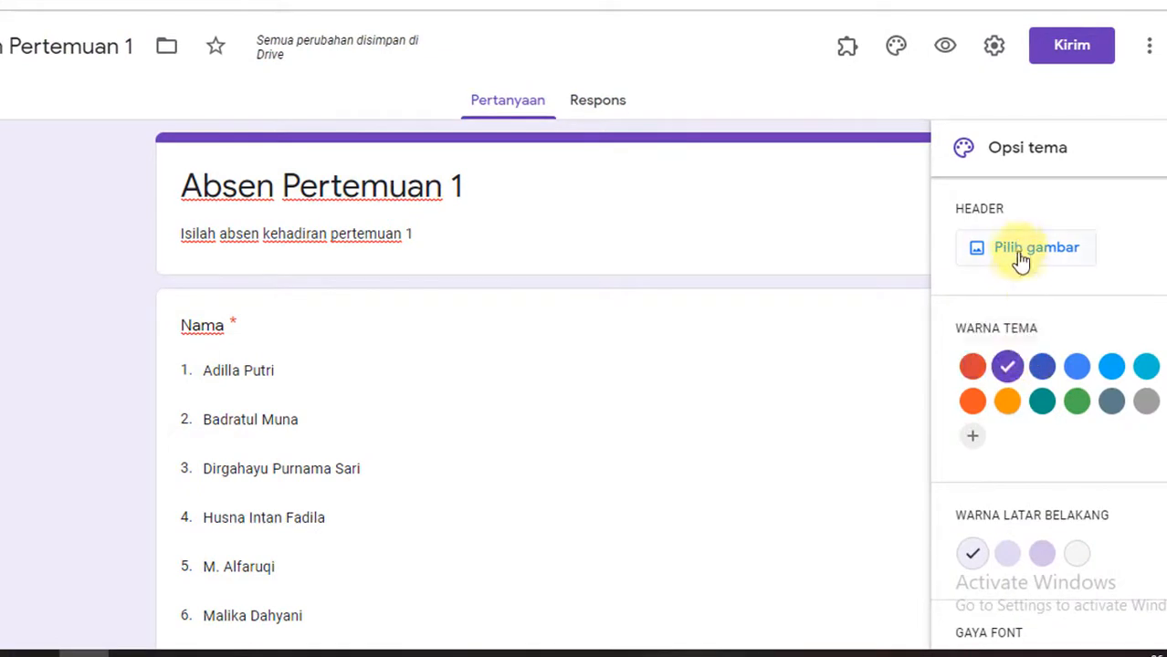
left_click(1018, 256)
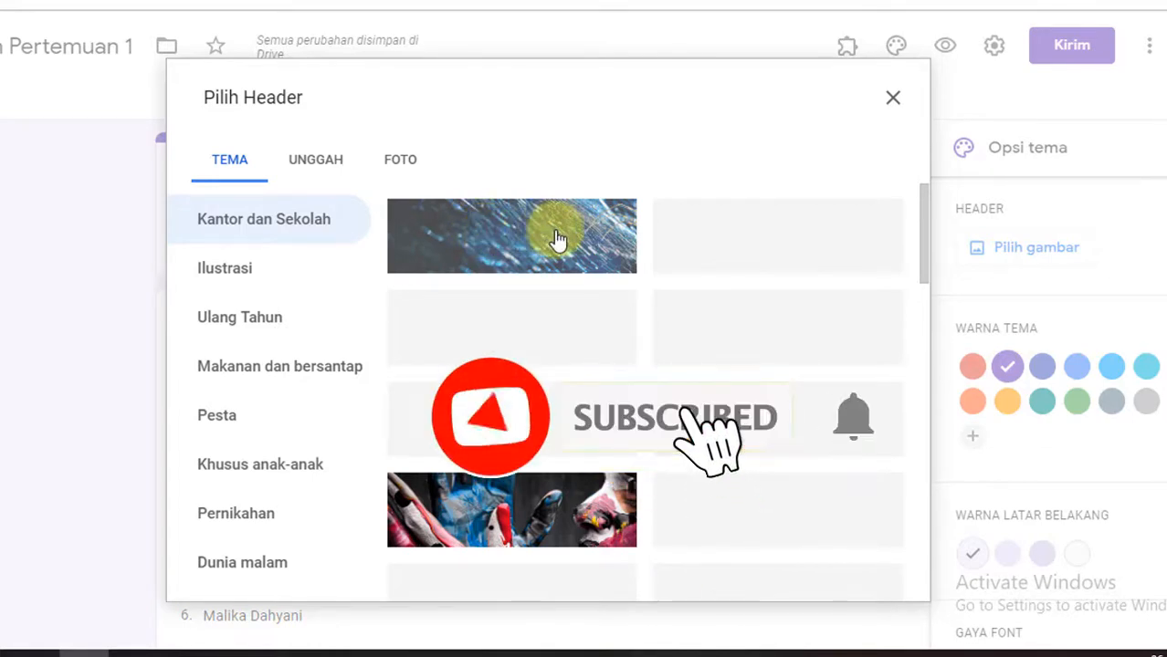
left_click(592, 252)
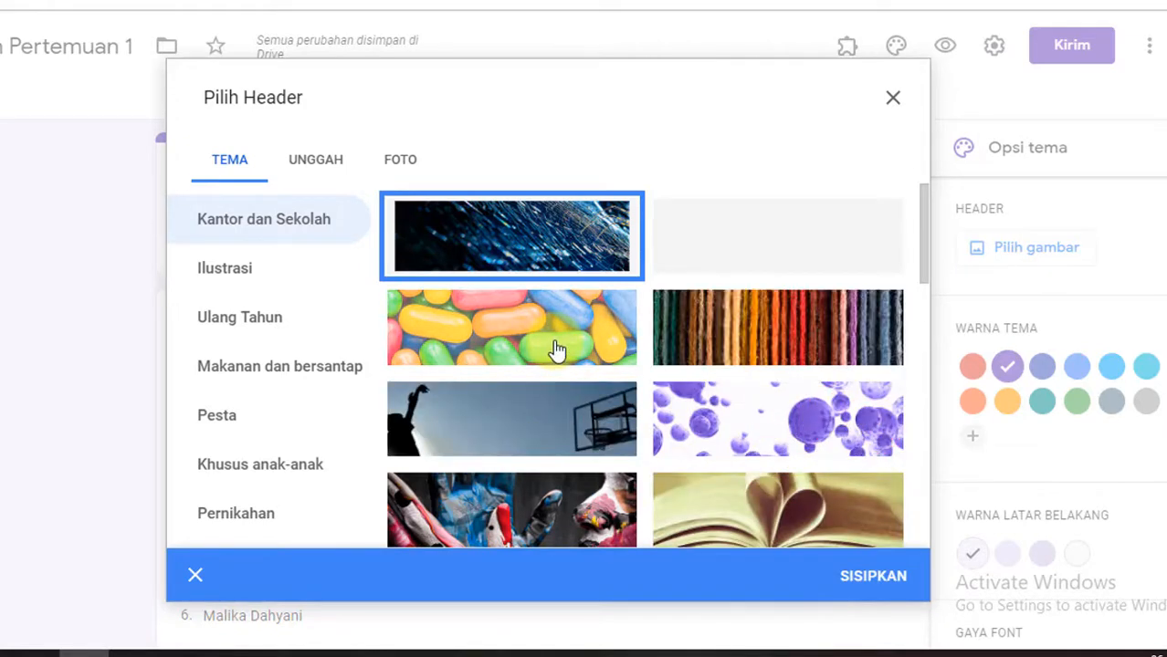
left_click(571, 361)
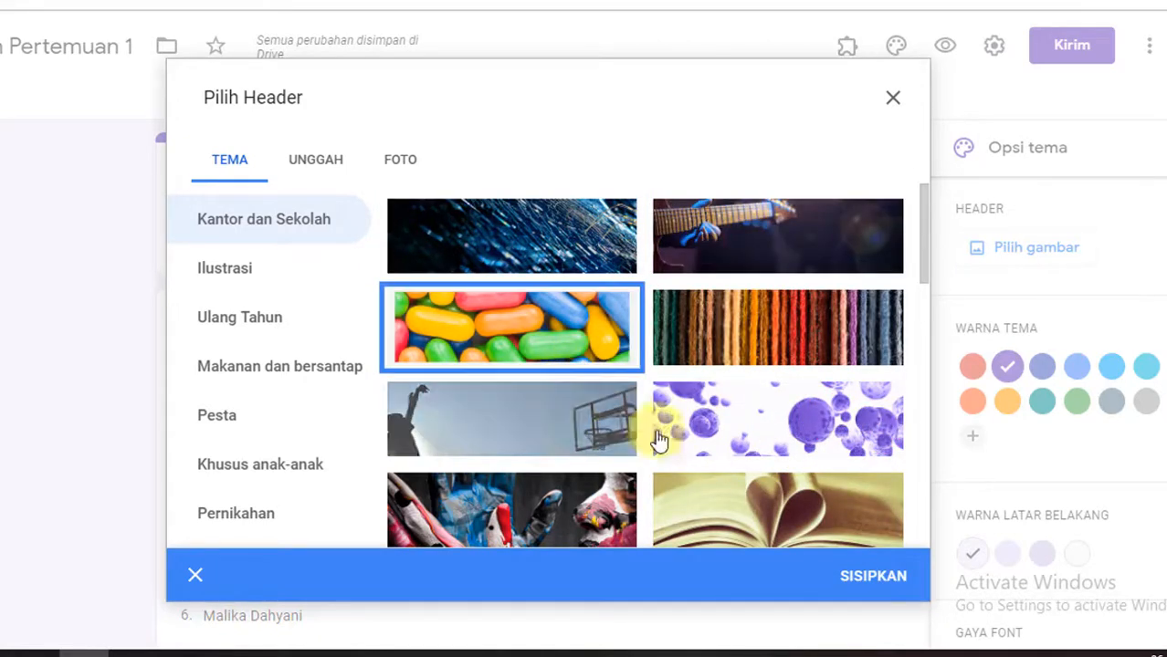
left_click(849, 578)
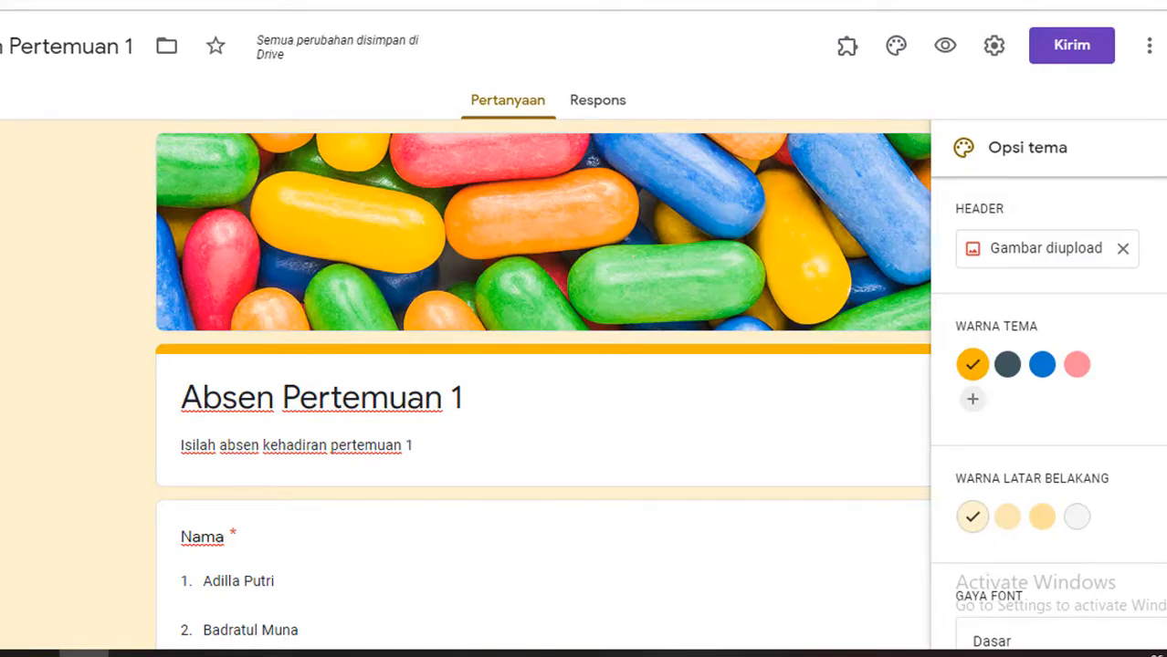
left_click(1166, 147)
Step: Enable Batasi ke 1 tanggapan in the form's general settings
scroll(249, 420, "down", 7)
scroll(46, 334, "down", 8)
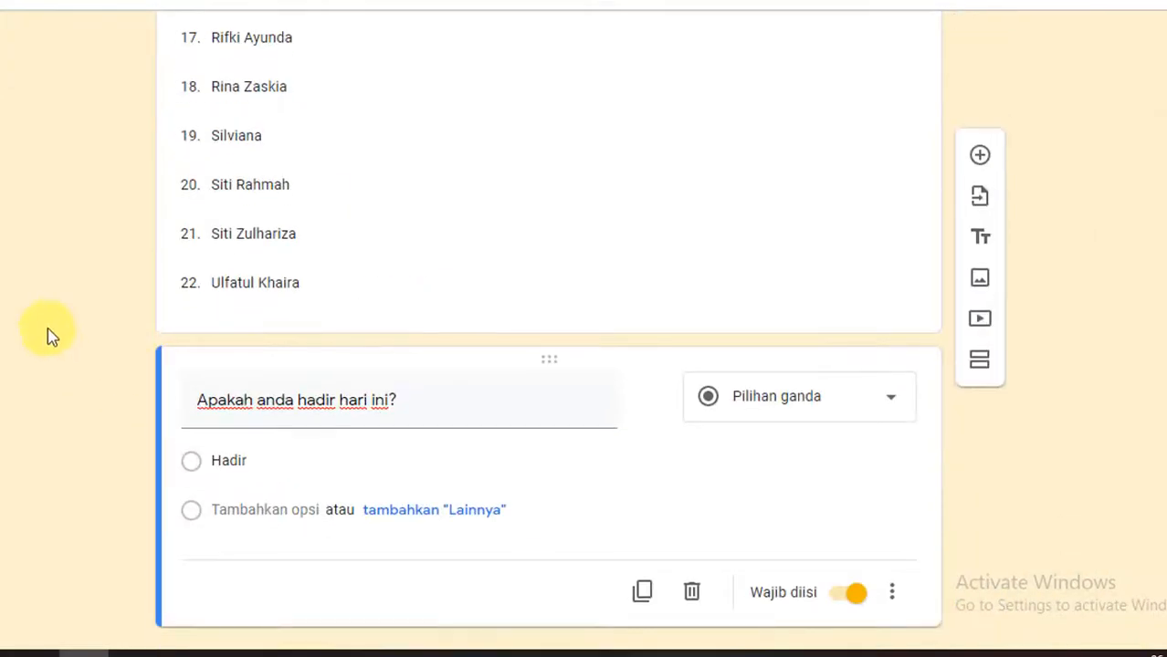
scroll(636, 211, "up", 12)
scroll(747, 102, "up", 3)
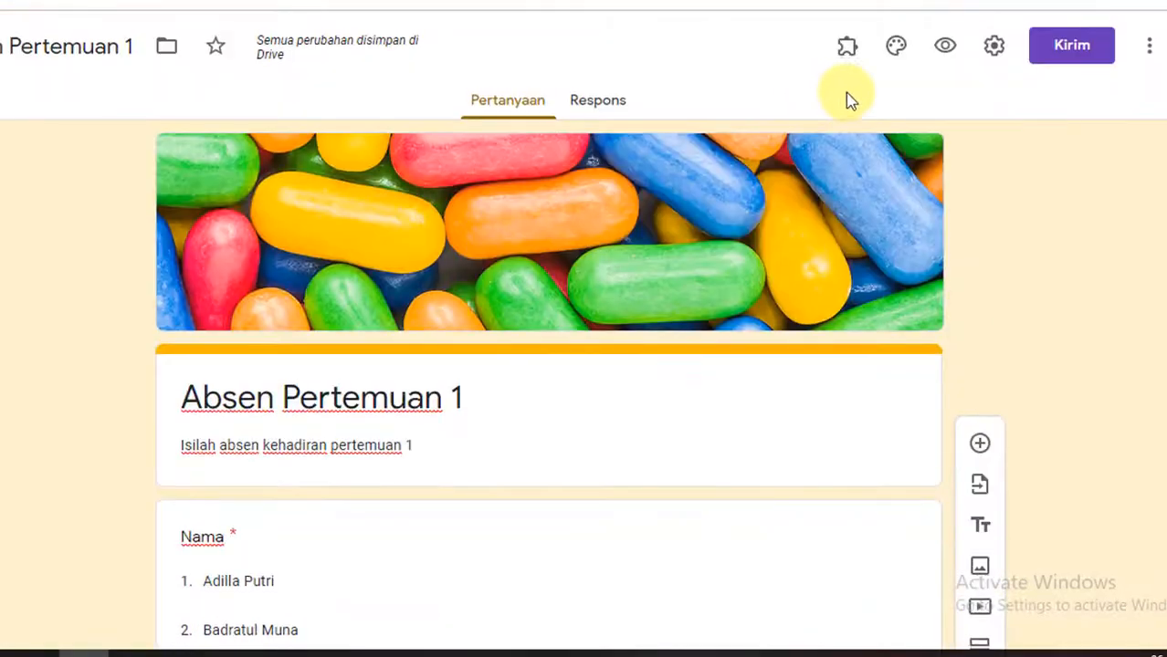
left_click(995, 57)
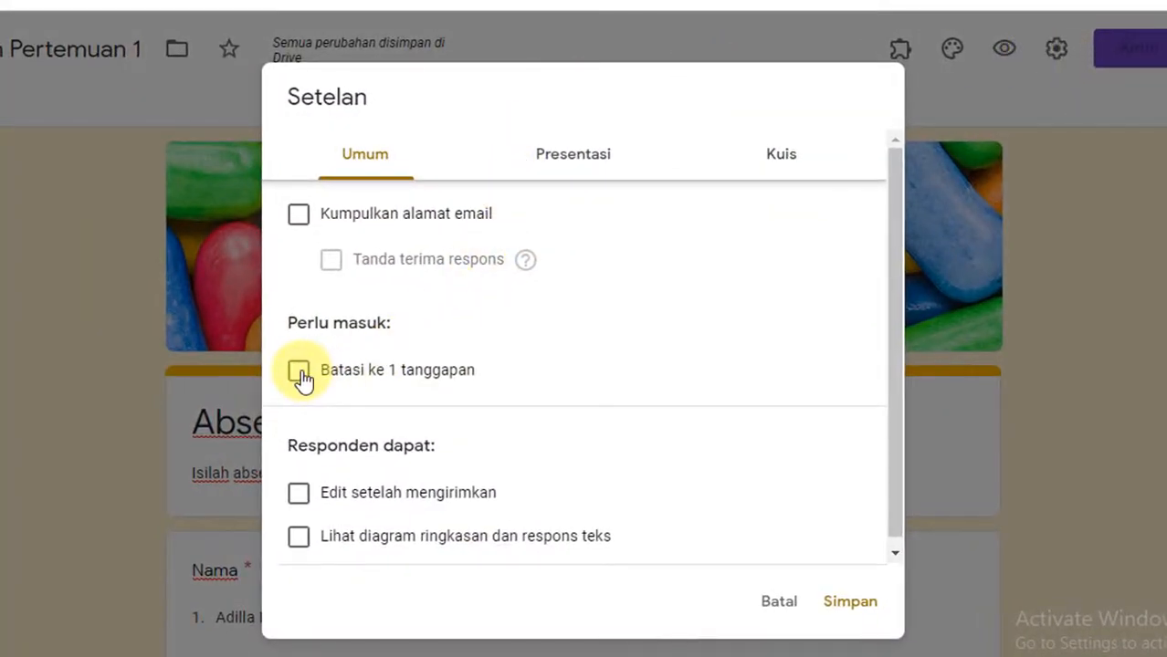
left_click(300, 372)
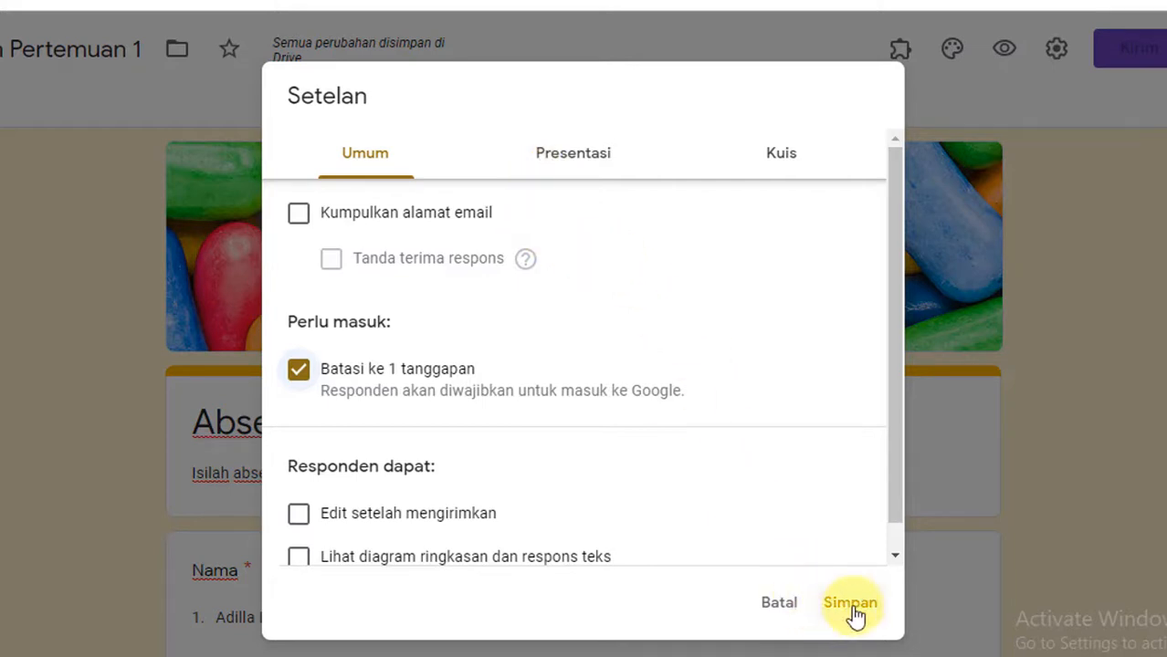
Step: Check the form's Presentasi and Kuis settings and save the form settings with the one-response limit
scroll(525, 433, "down", 1)
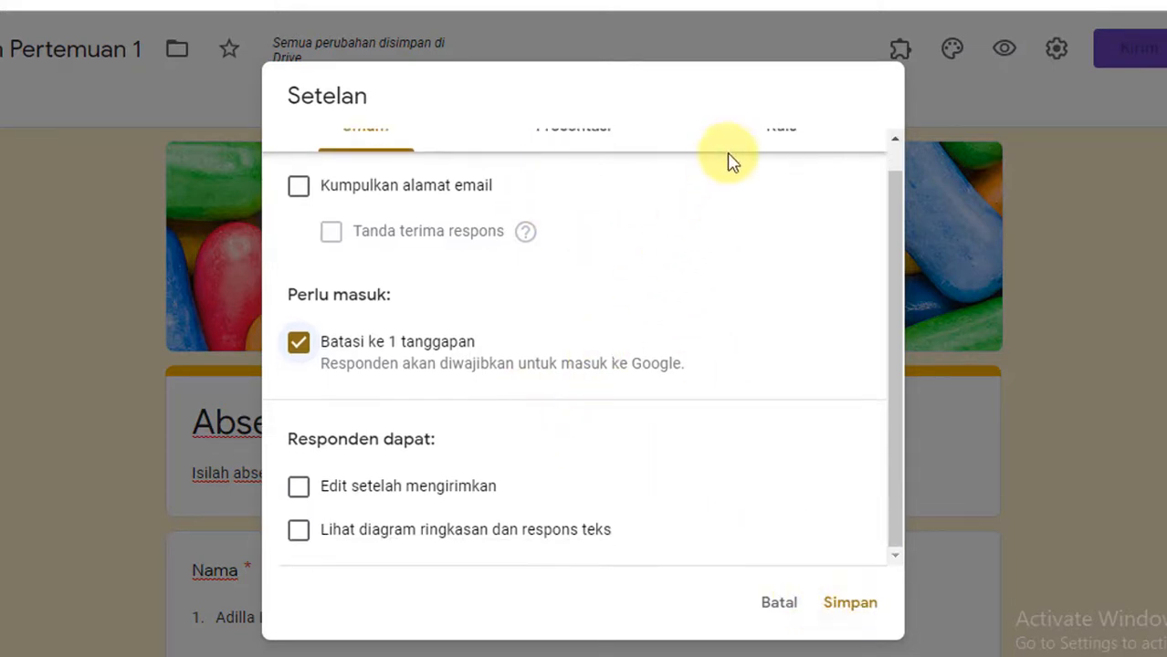
scroll(556, 228, "up", 1)
left_click(575, 173)
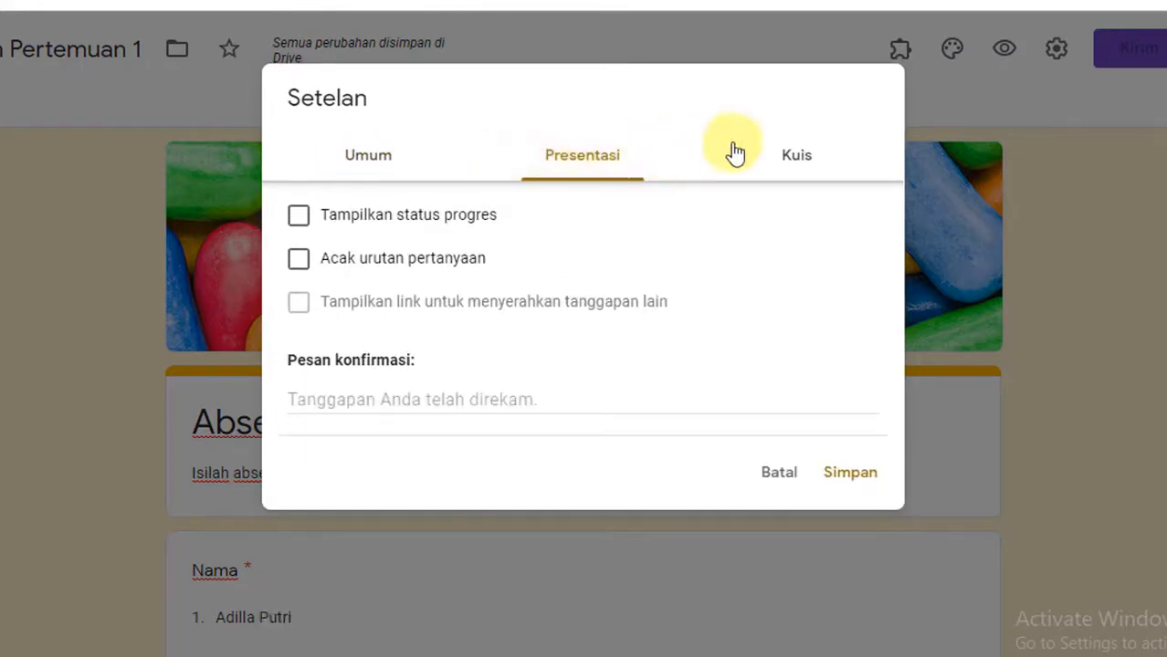
left_click(789, 171)
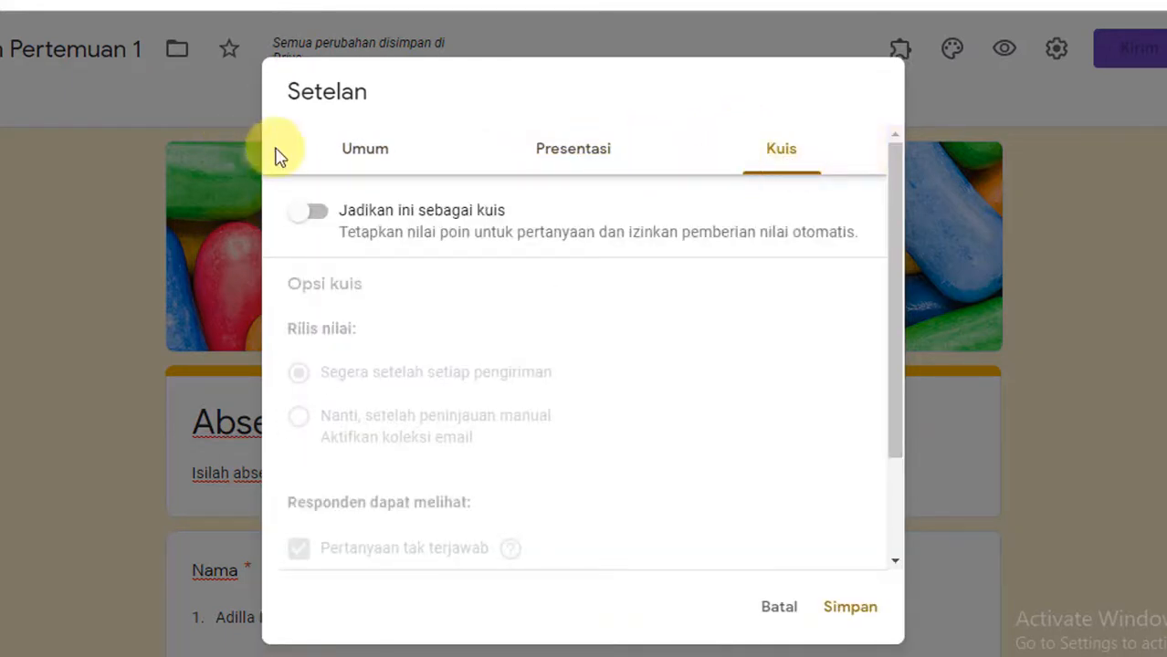
left_click(365, 152)
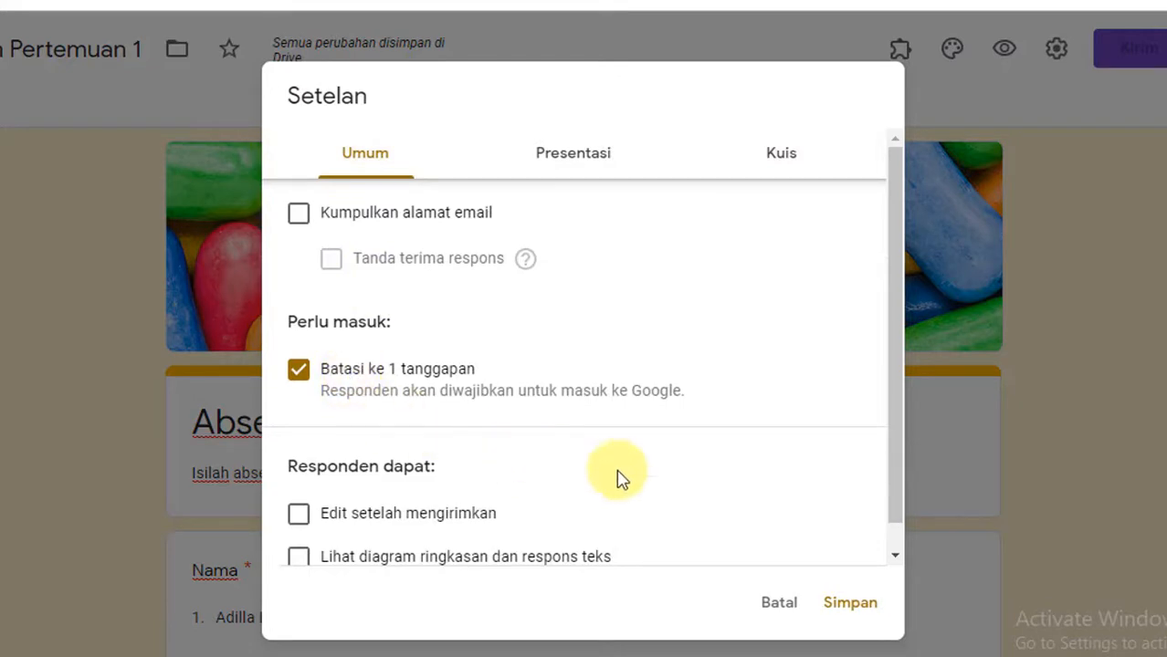
left_click(848, 605)
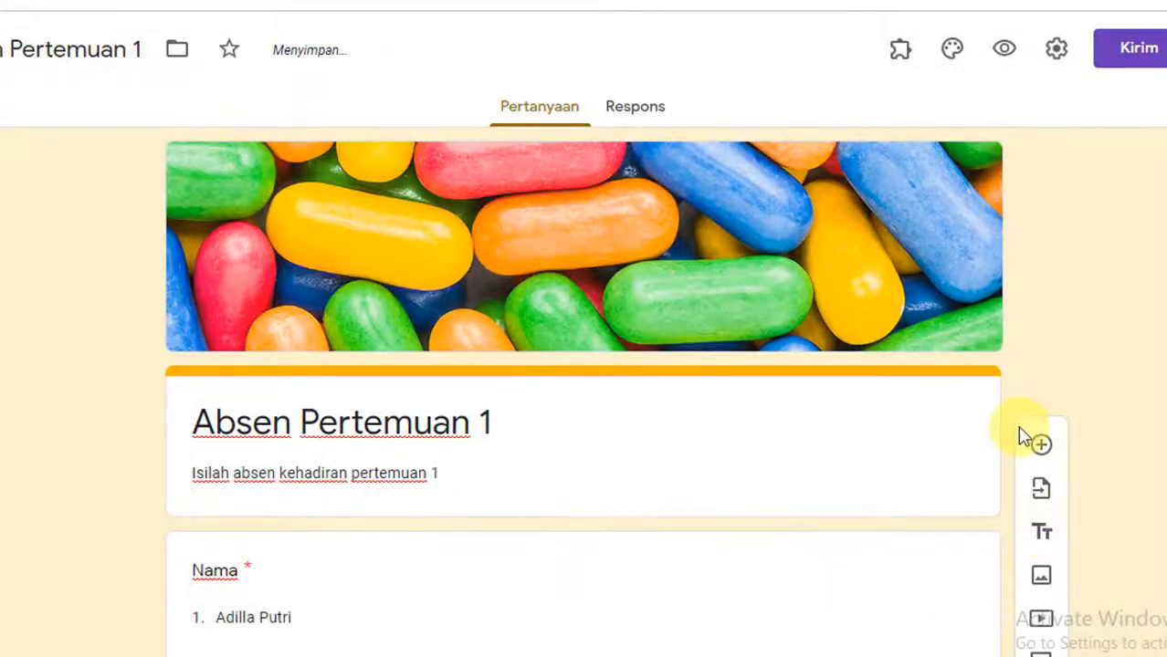
scroll(1023, 330, "down", 15)
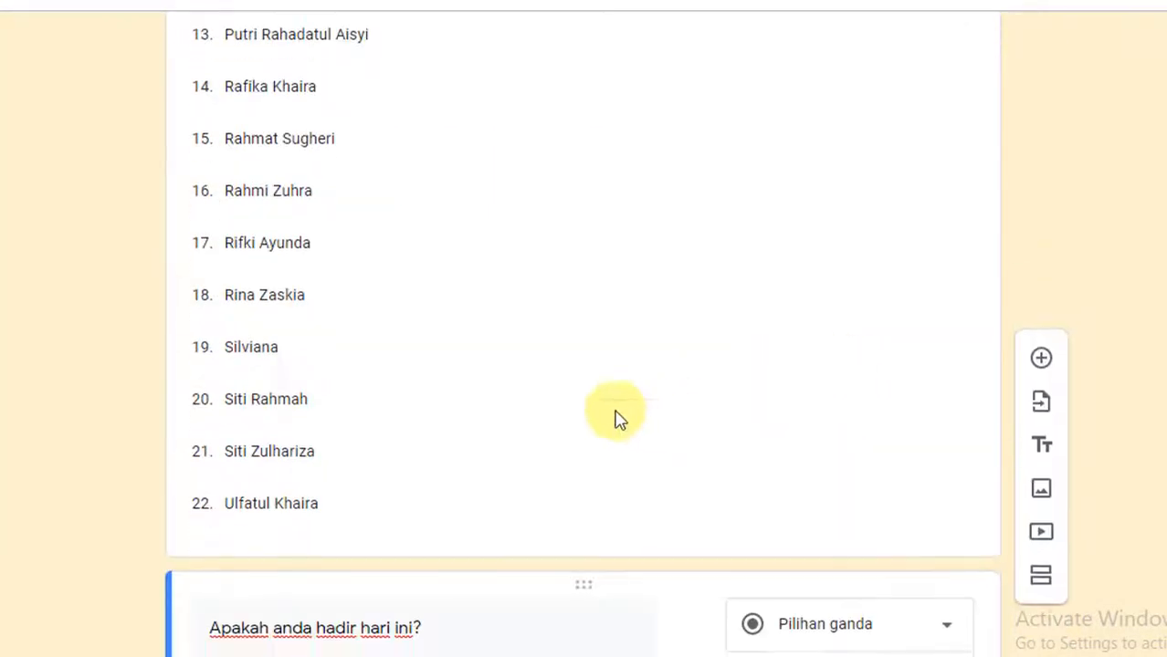
scroll(1124, 490, "up", 15)
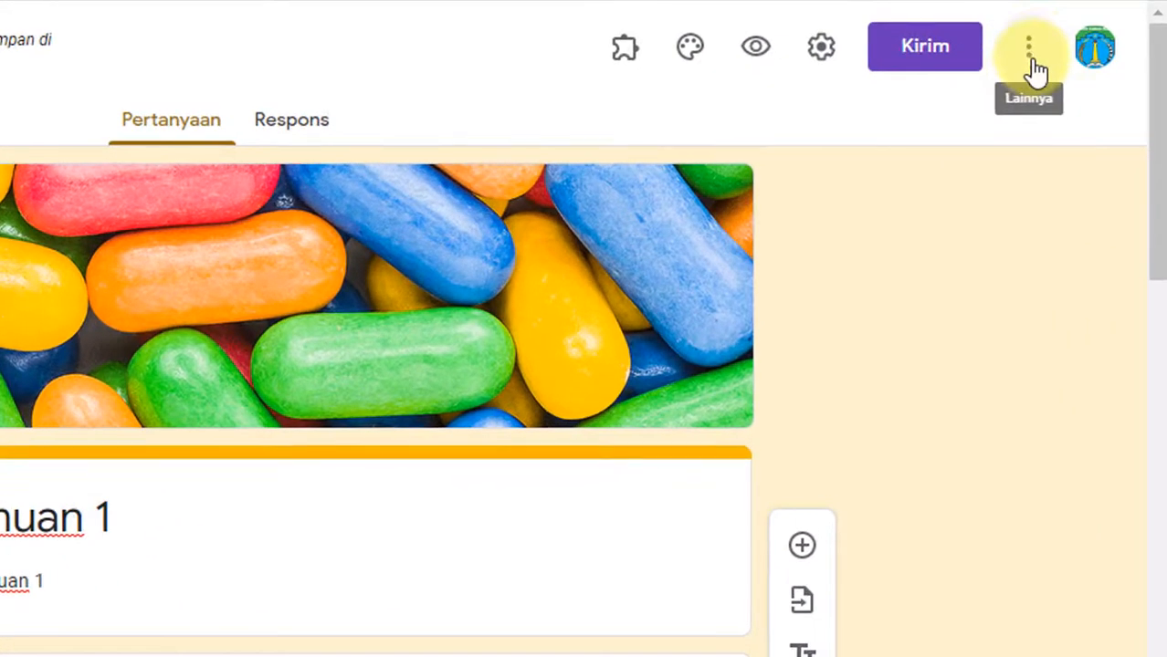
Step: Look at the formLimiter add-on in the G Suite Marketplace and close the marketplace
left_click(1028, 47)
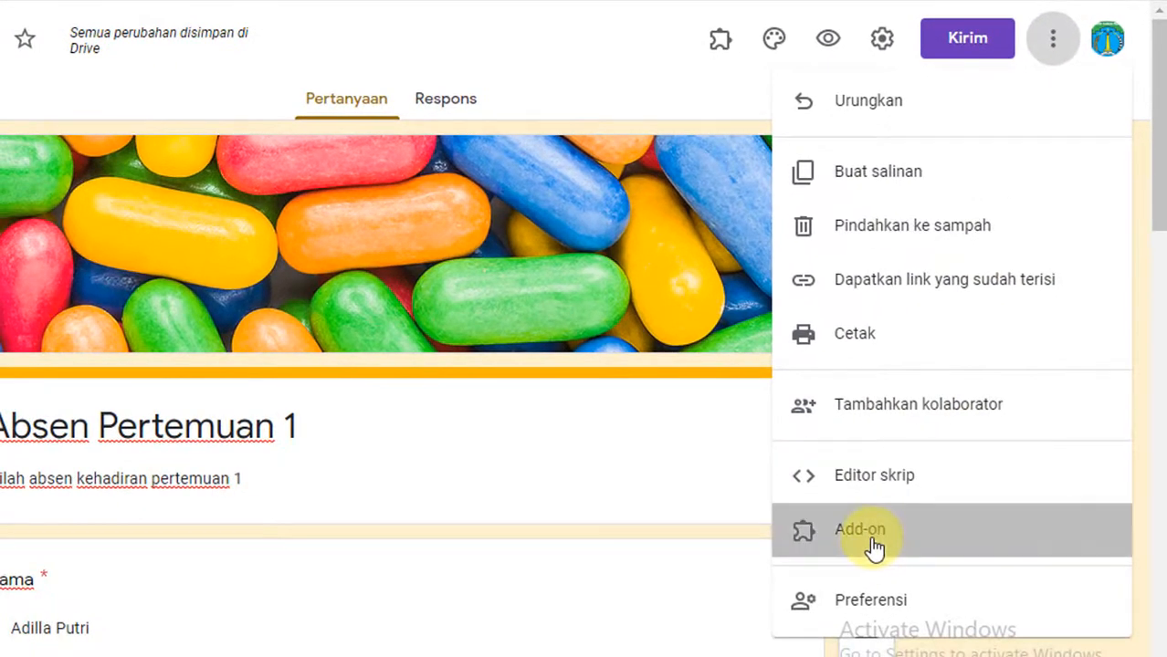
left_click(874, 538)
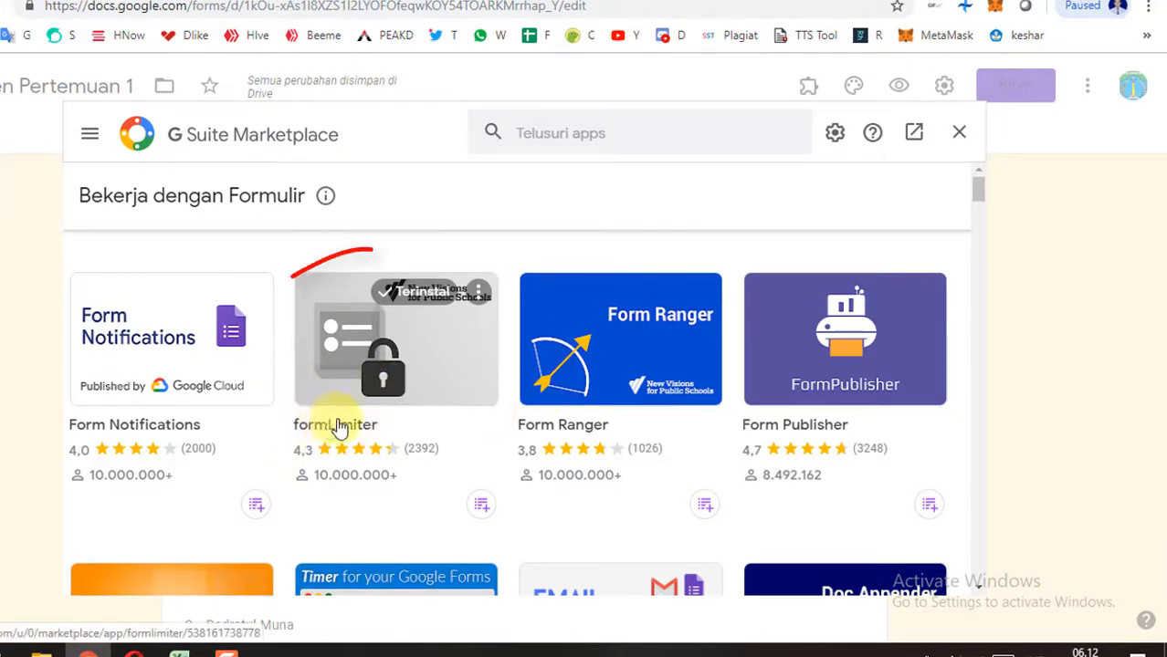
left_click(960, 133)
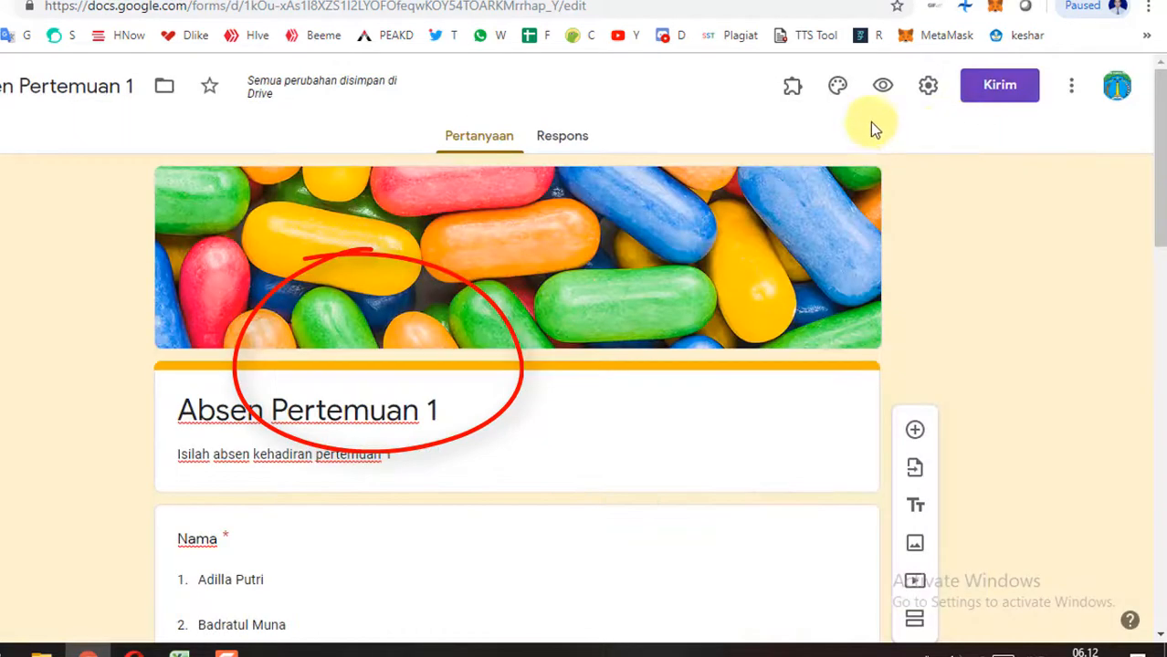
left_click(800, 95)
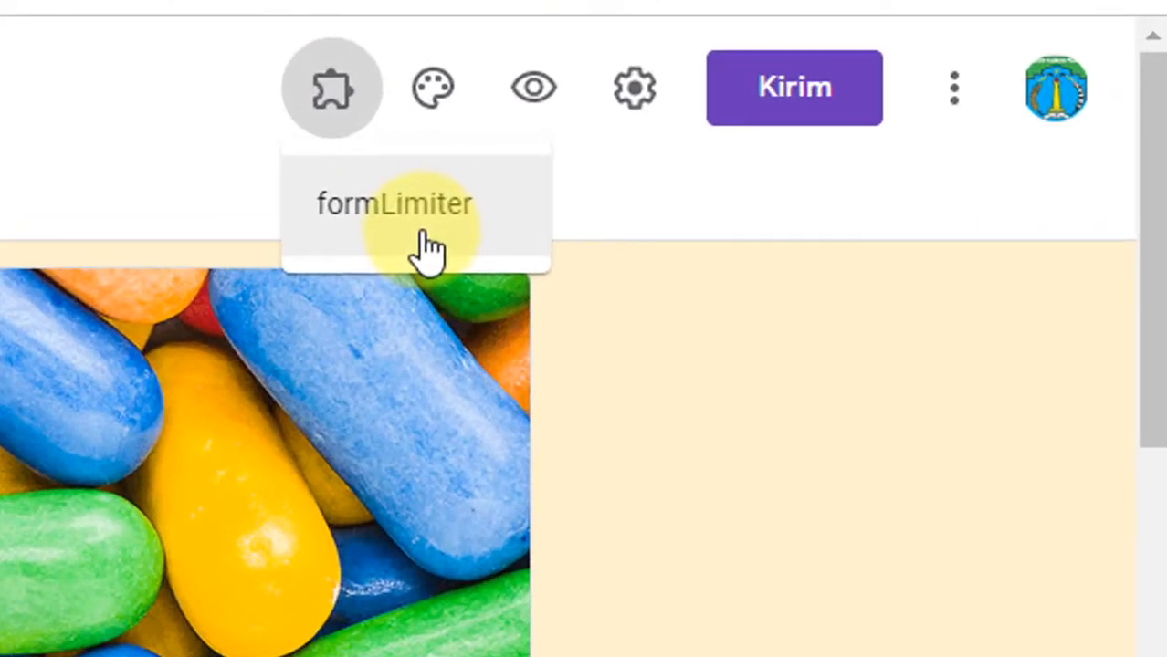
left_click(426, 234)
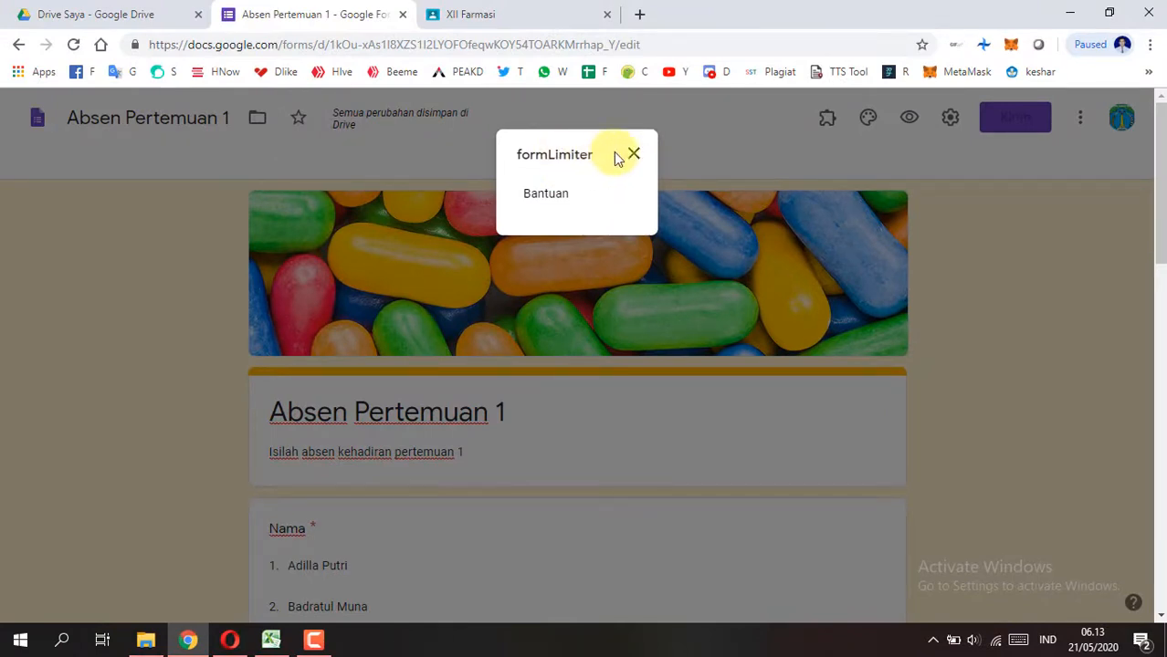
left_click(634, 156)
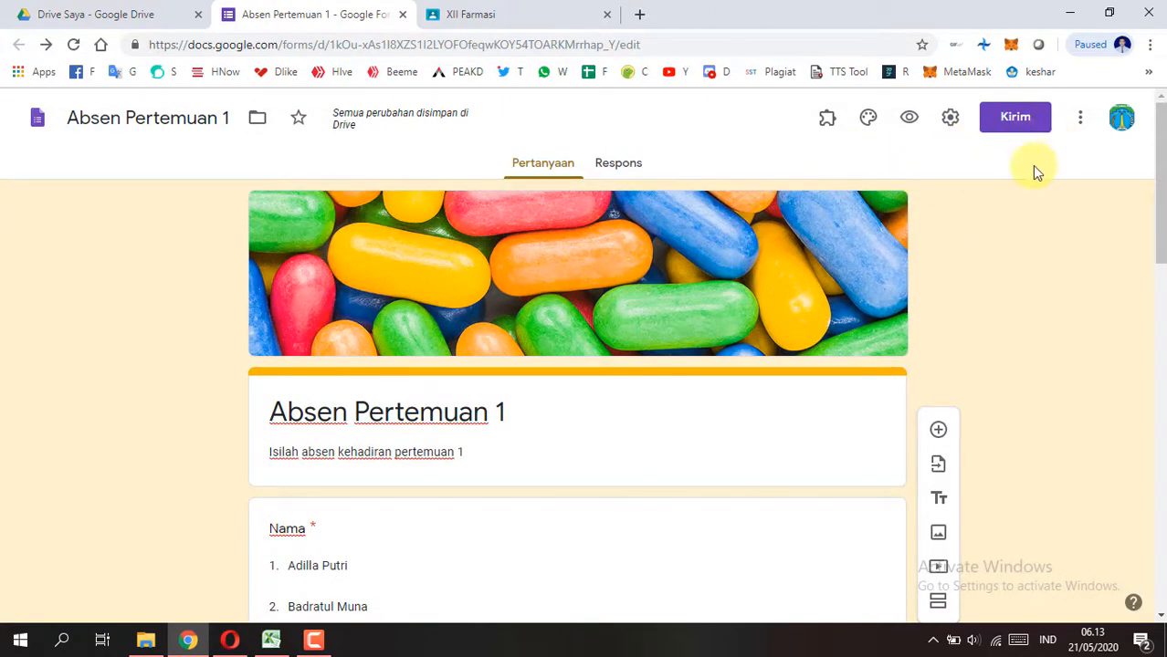
Step: Reload the form and open the Set limit options of the formLimiter add-on
left_click(74, 44)
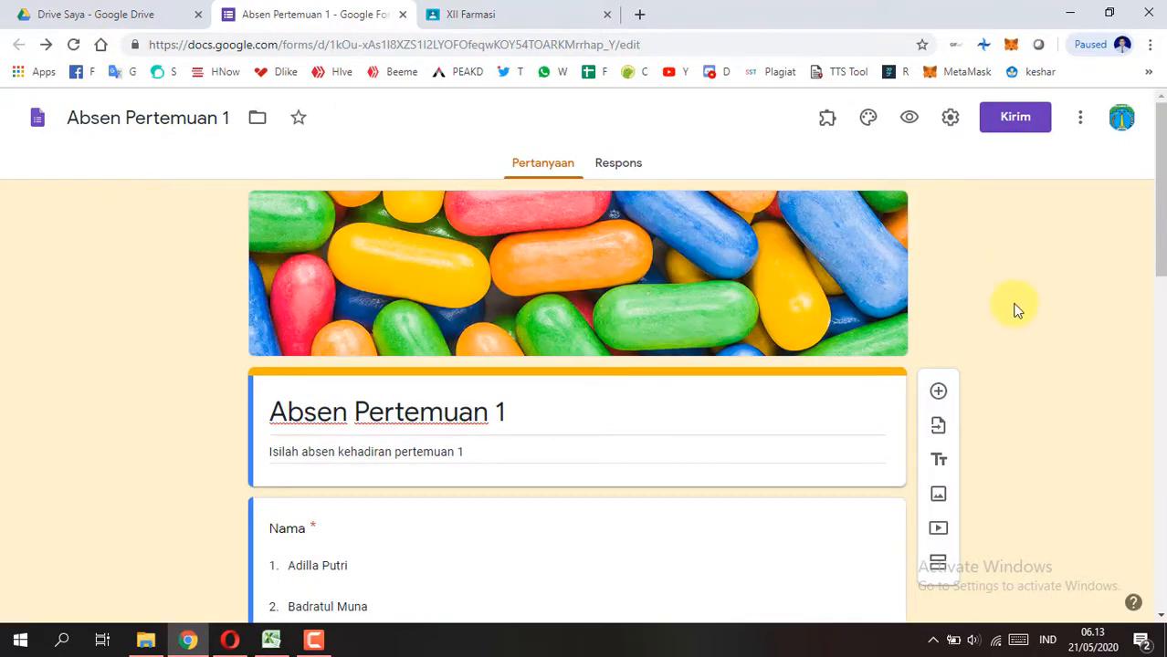
left_click(826, 120)
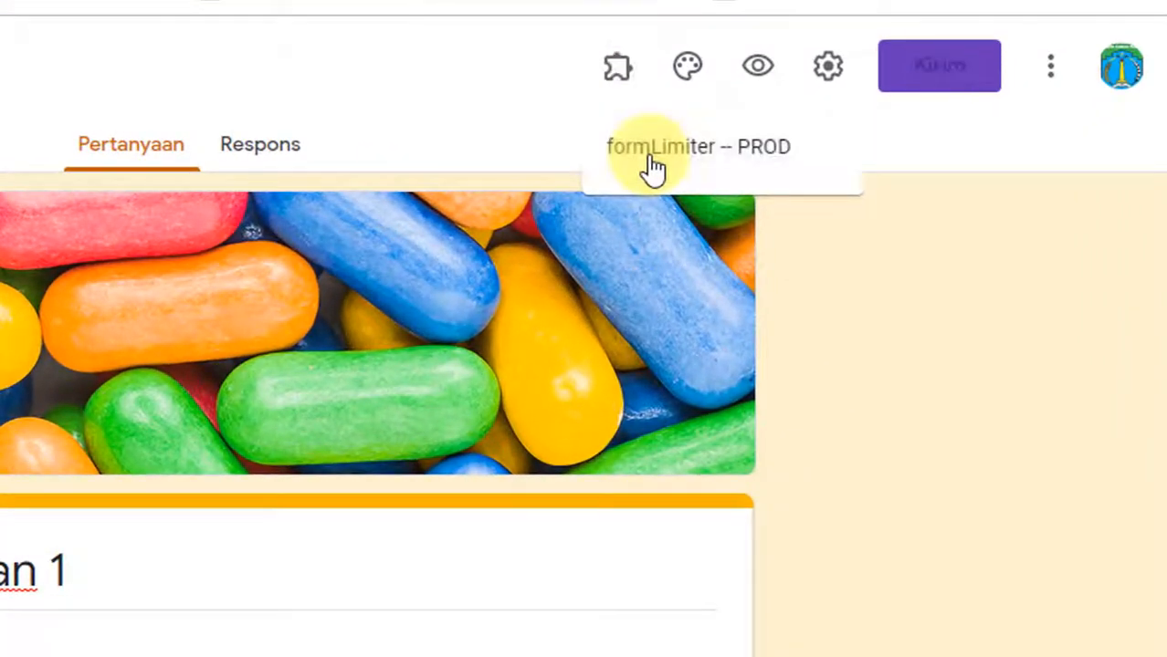
left_click(825, 163)
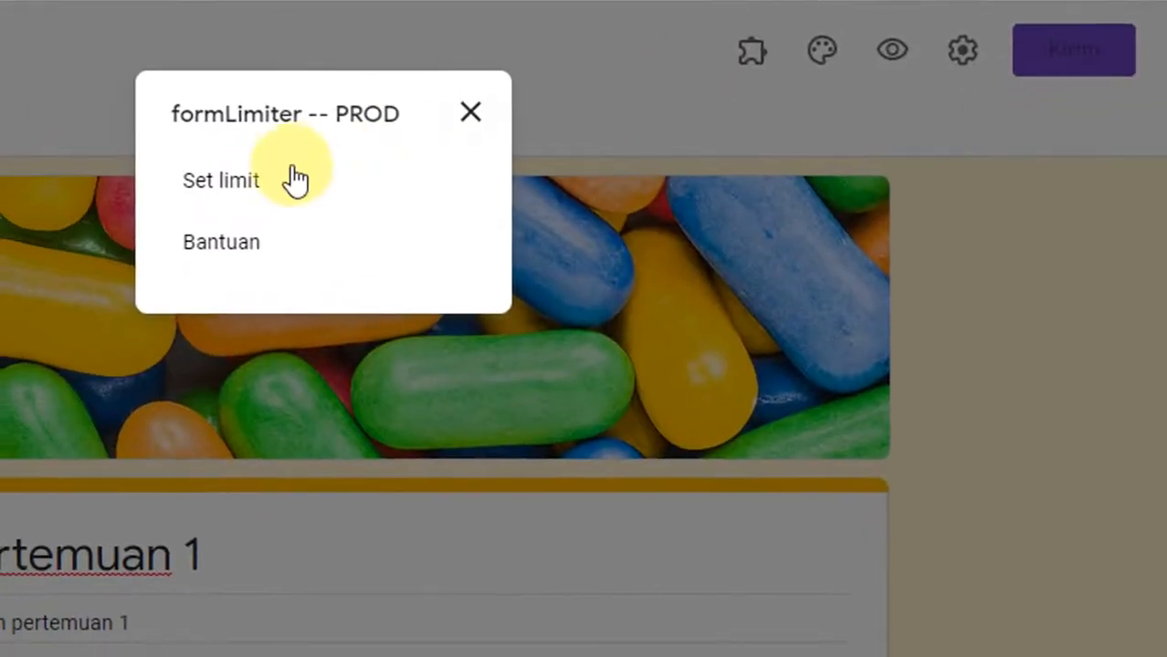
left_click(226, 194)
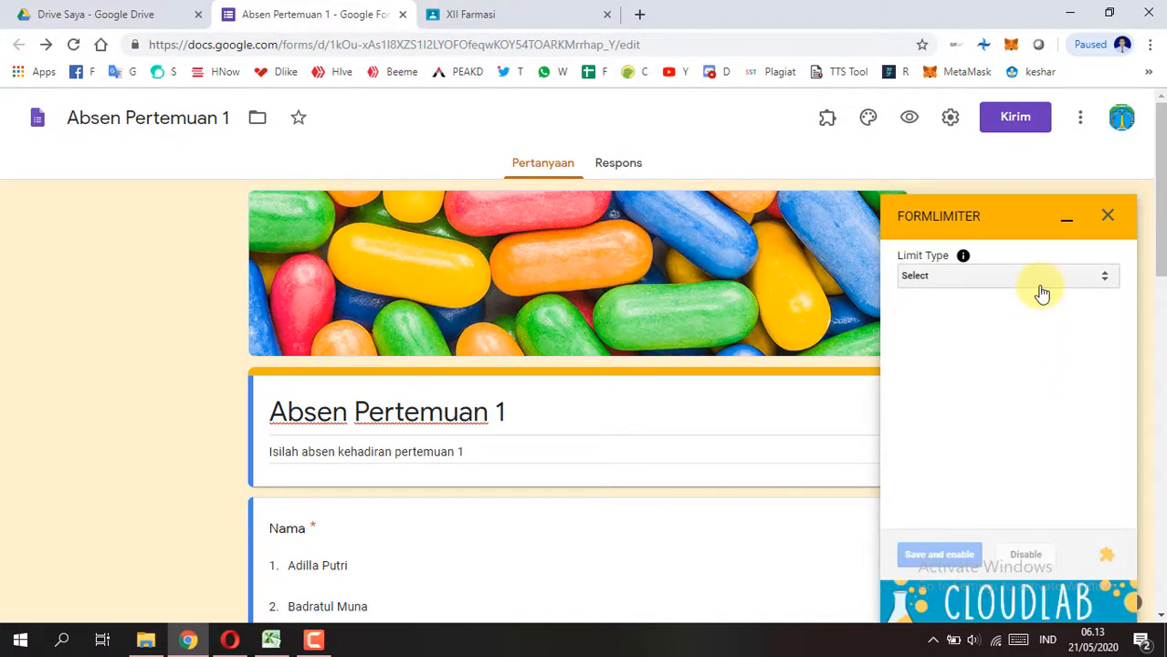
Step: Set formLimiter's limit type to date and time with 05/21/2020 as the due date
left_click(1039, 290)
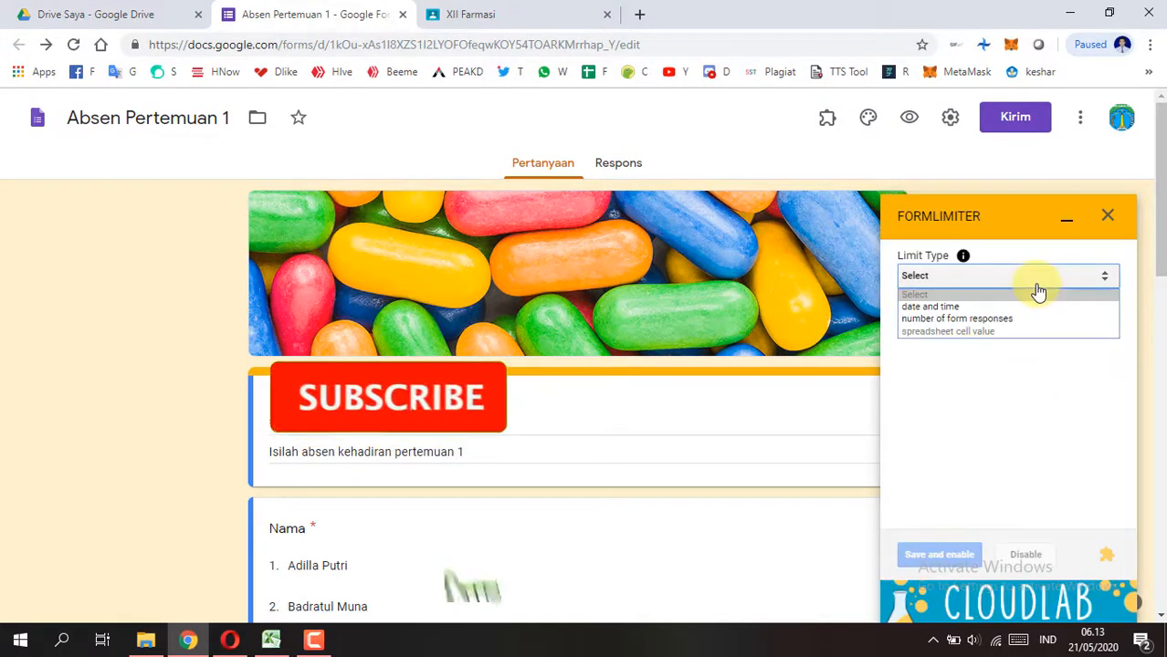
left_click(979, 308)
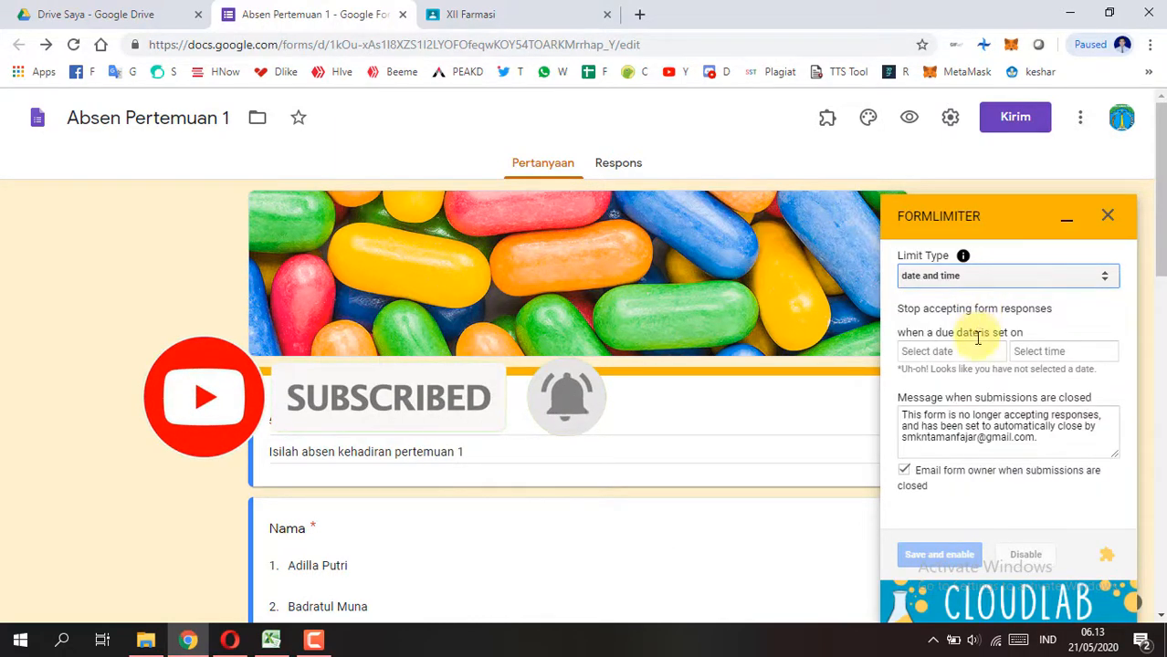
left_click(968, 352)
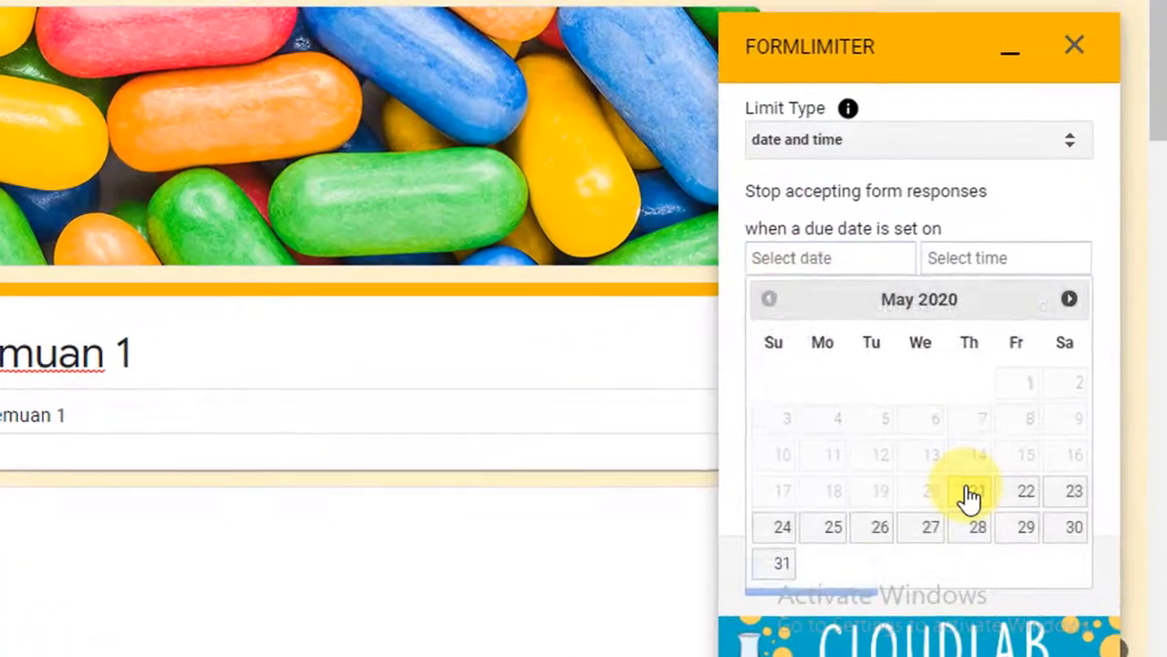
left_click(970, 491)
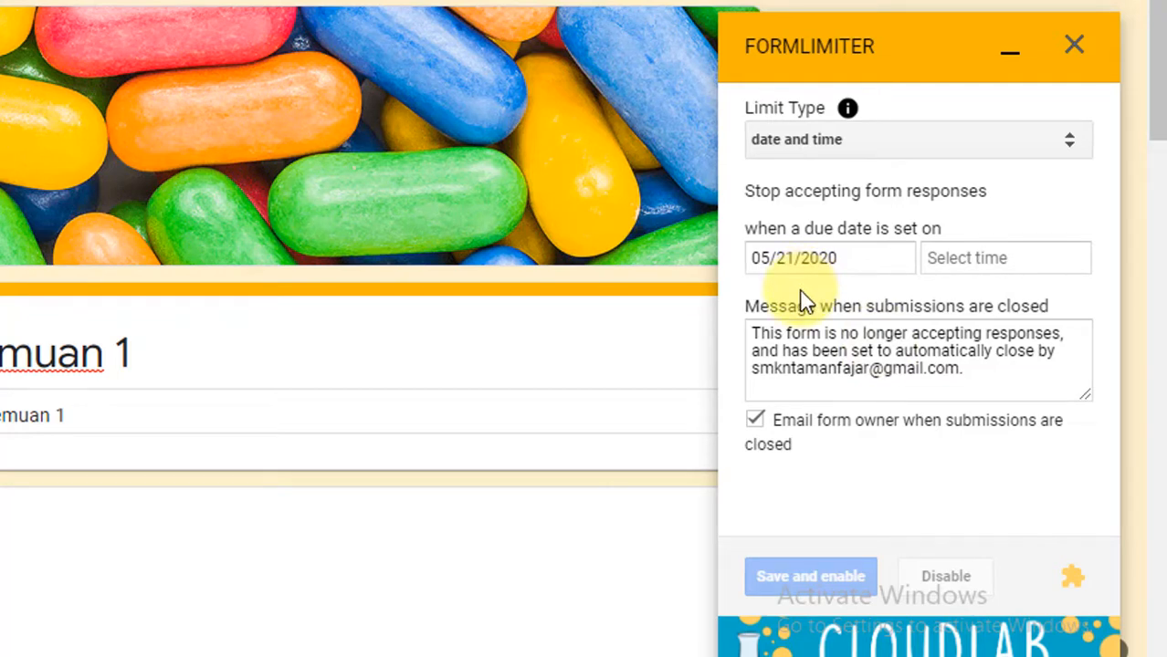
Step: Set the due time for closing form responses to 6:15 AM
left_click(982, 266)
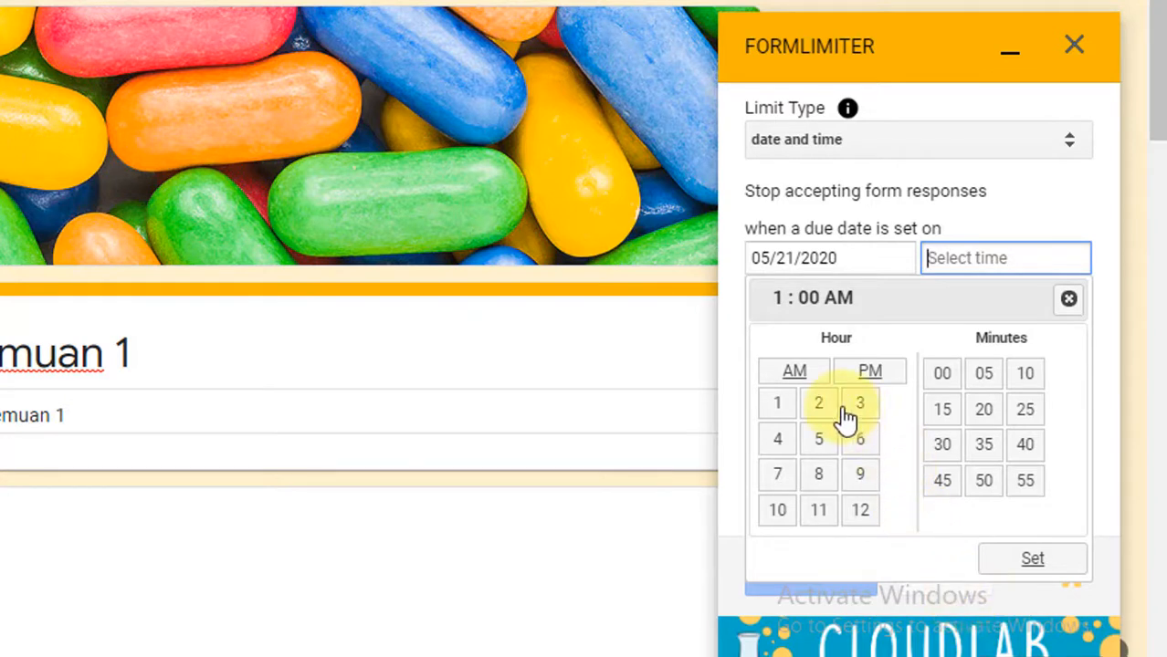
left_click(860, 443)
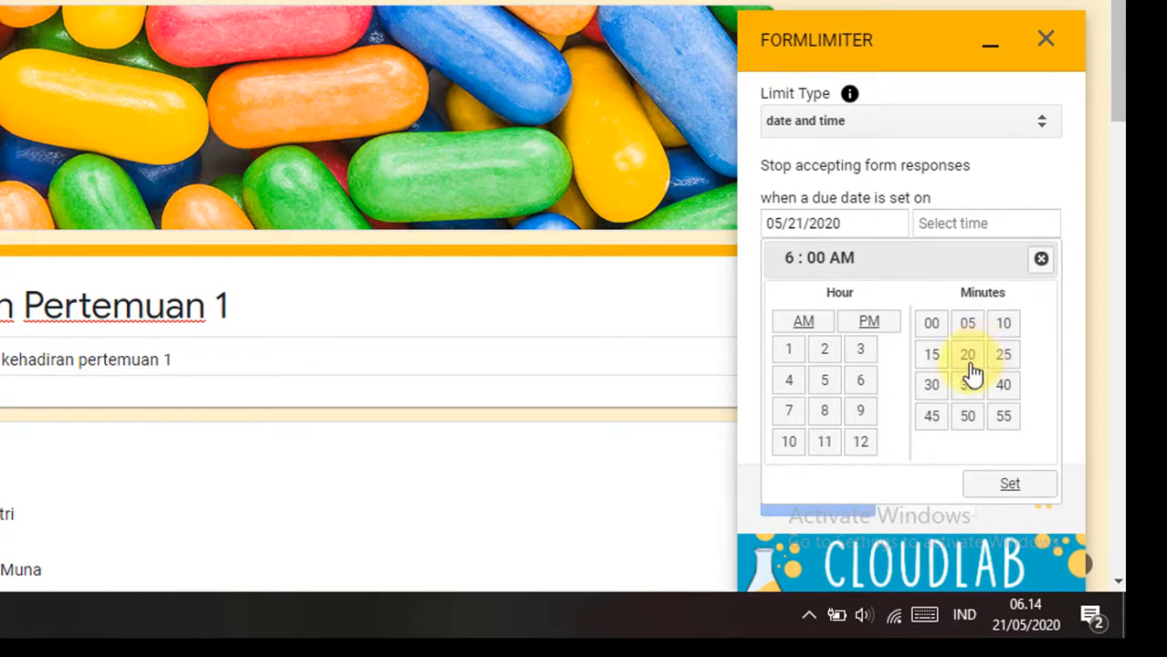
left_click(938, 363)
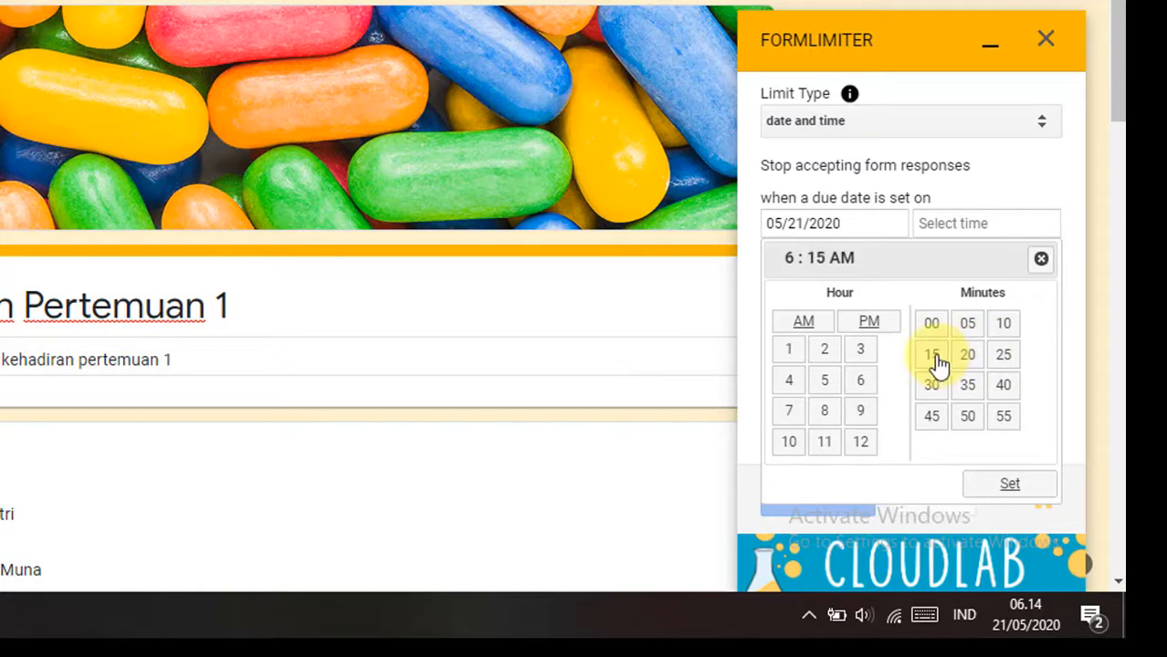
left_click(1011, 483)
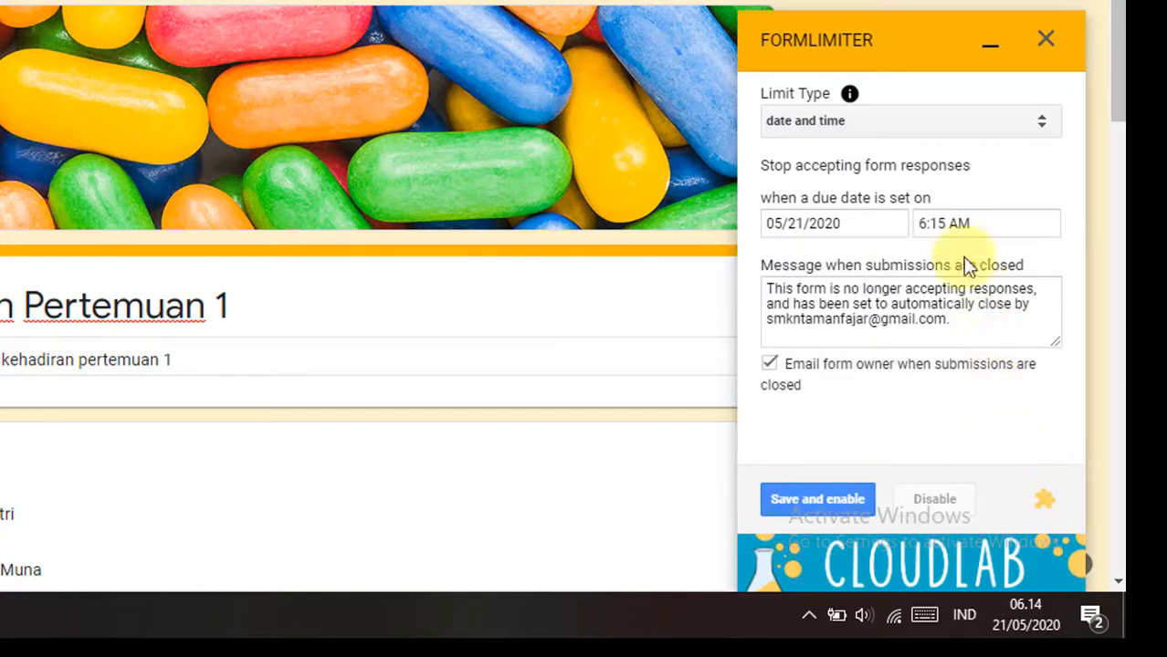
Step: Change the due time for closing form responses to 6:16 AM
left_click(940, 229)
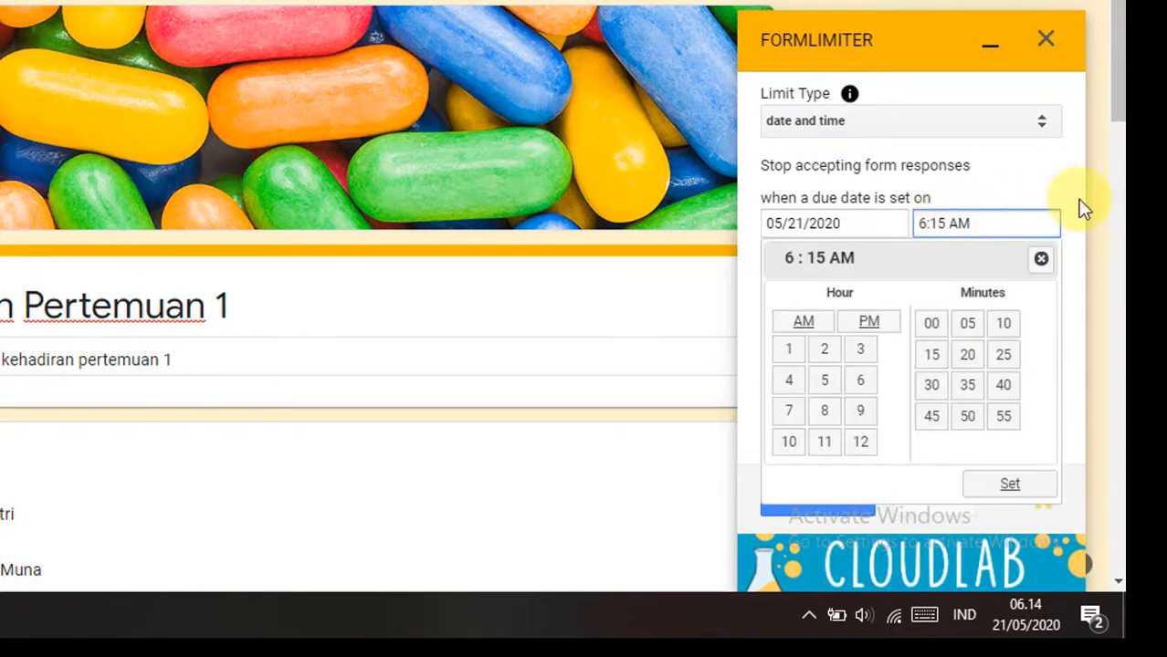
key("BackSpace")
type("6")
left_click(1036, 165)
Step: Replace the message for closed submissions with "Batas absen kehadiran hingga jam 12.00"
left_click(949, 319)
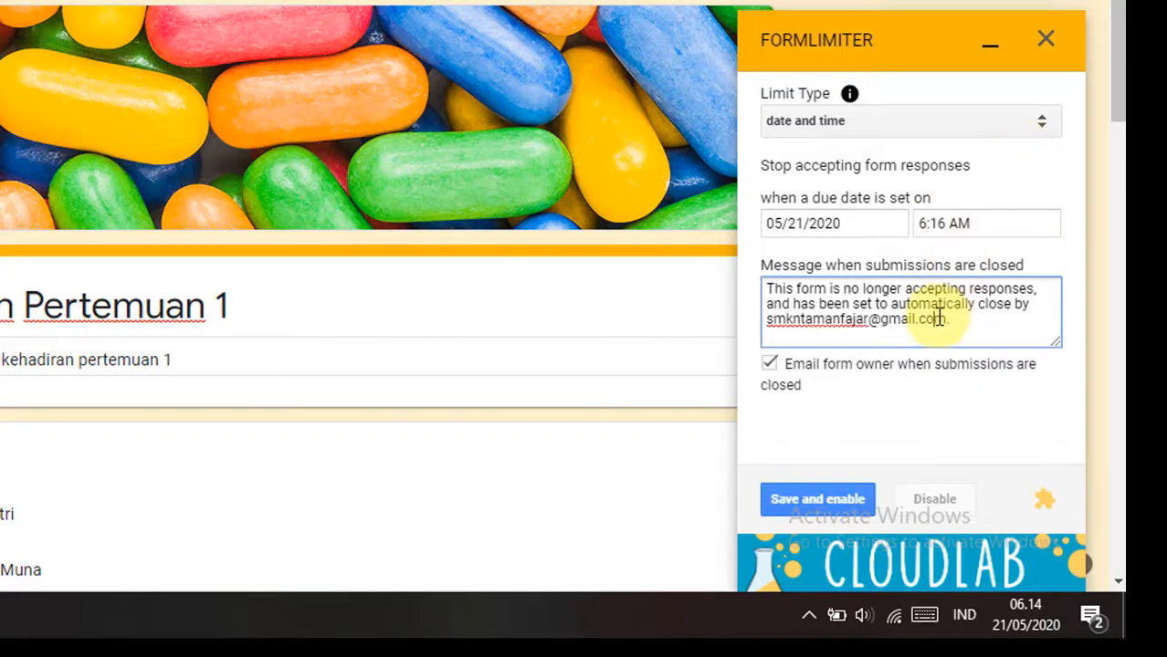
key("ctrl+a")
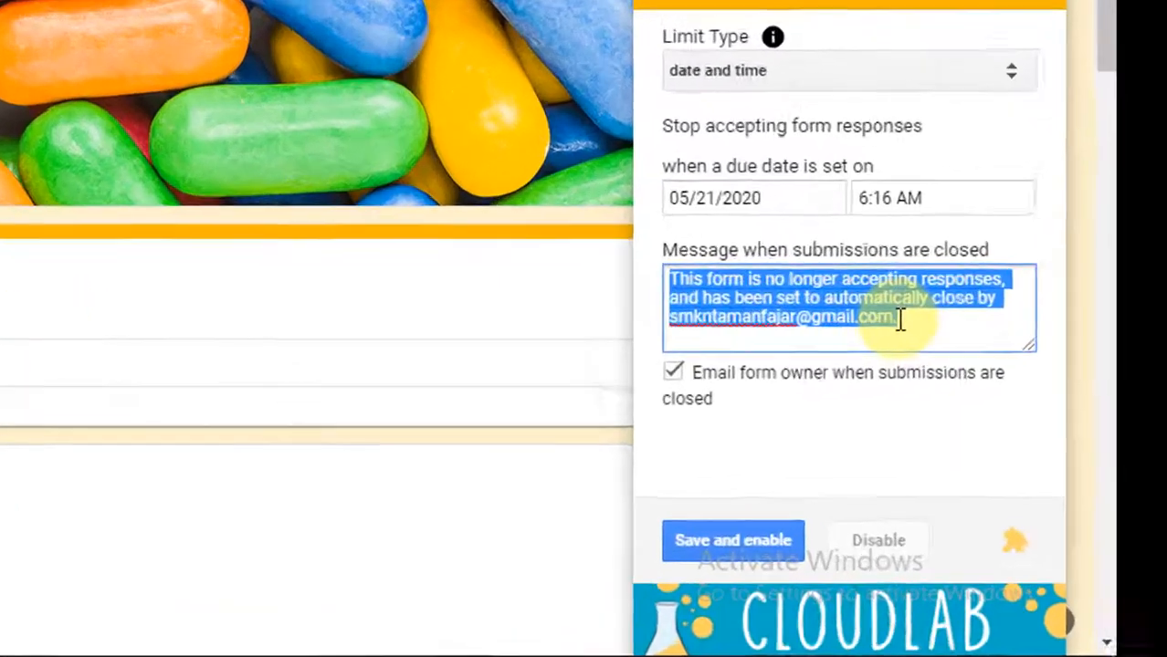
type("Bata")
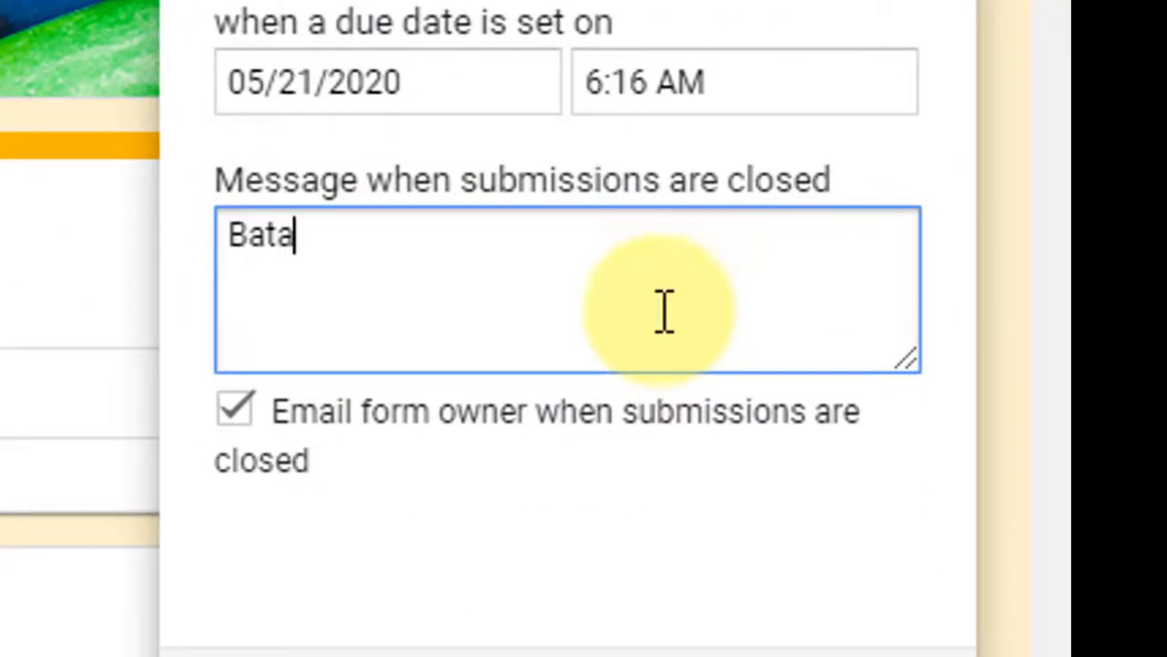
type("s waktu")
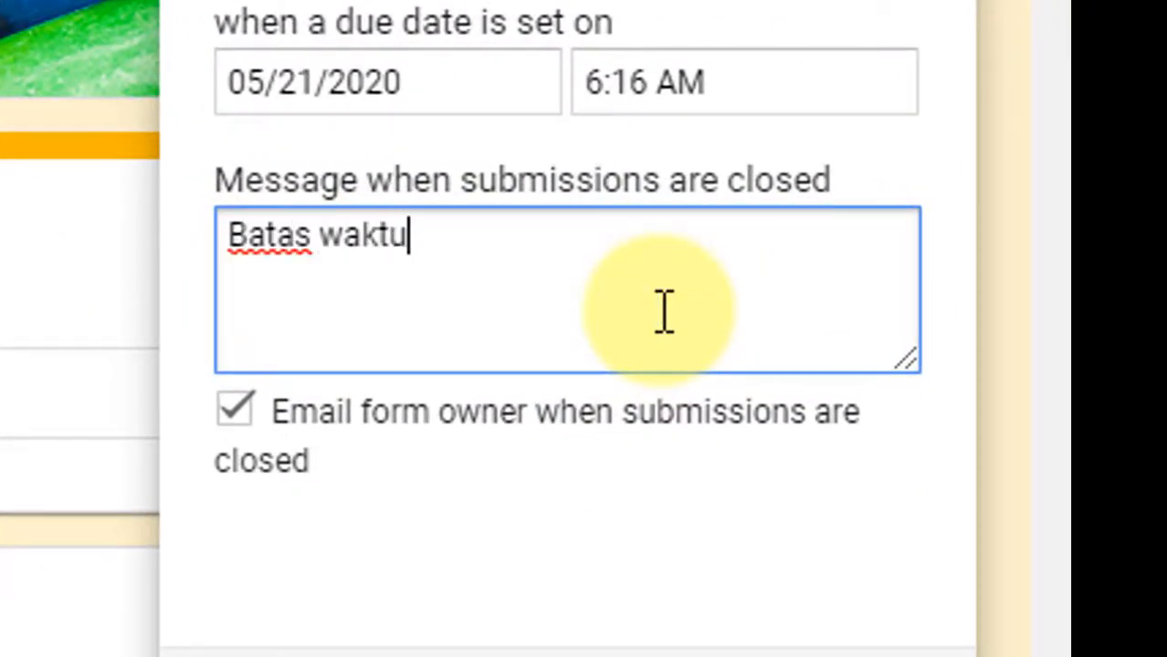
key("BackSpace")
key("BackSpace")
key("BackSpace")
key("BackSpace")
key("BackSpace")
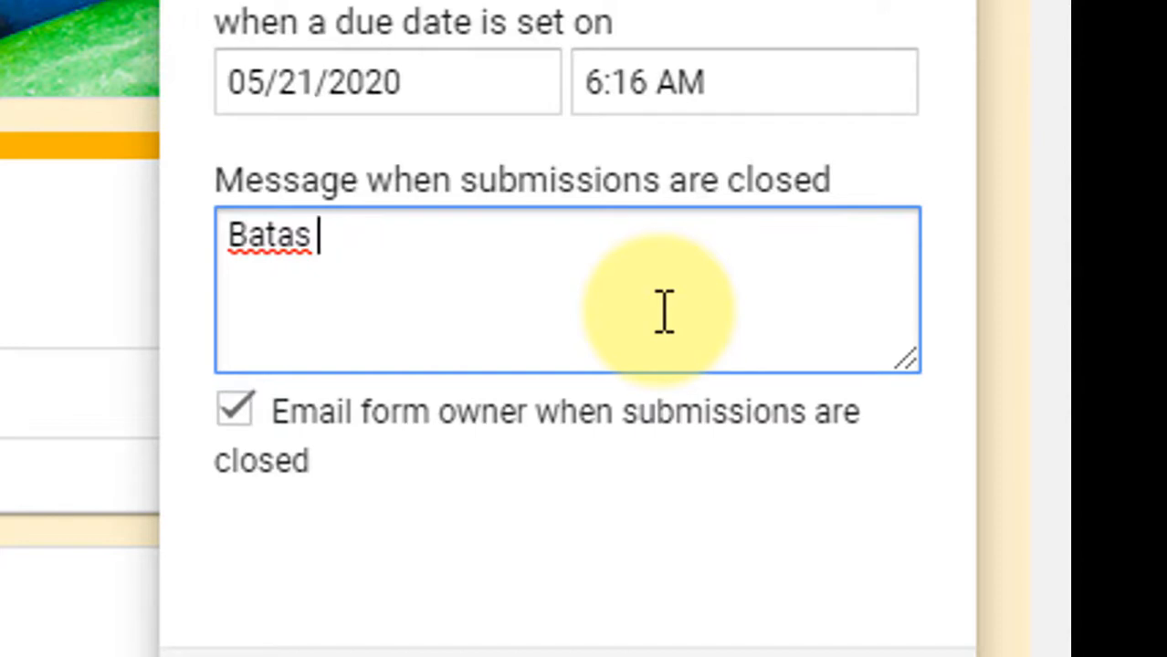
type("m")
key("BackSpace")
type("abse")
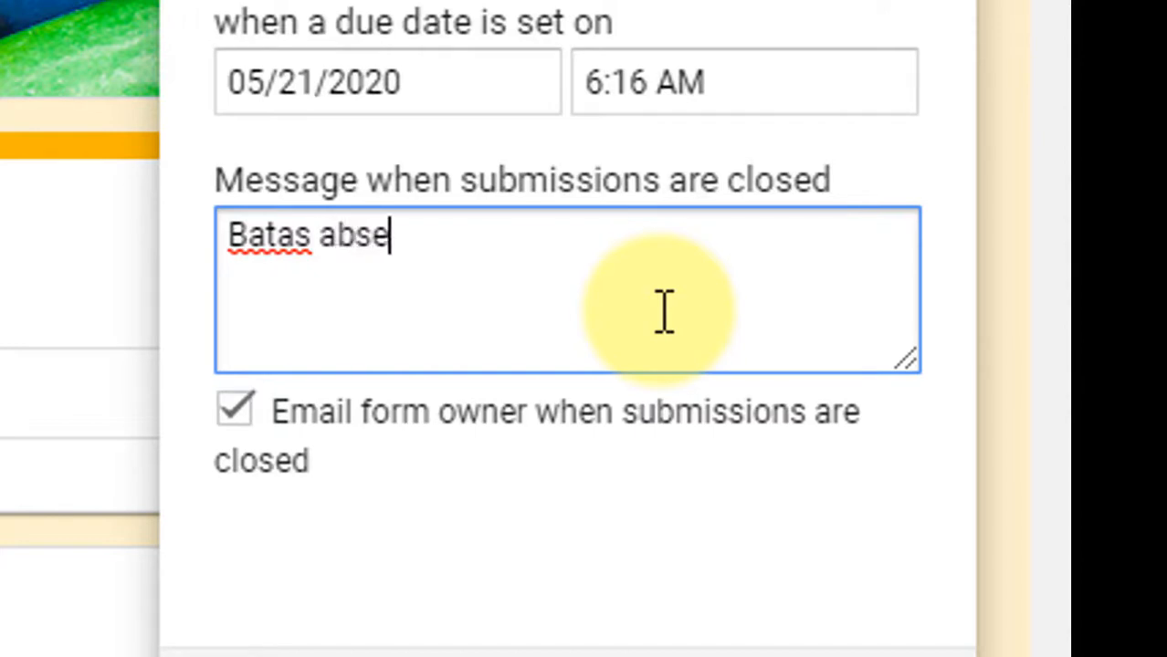
type("n kehadi")
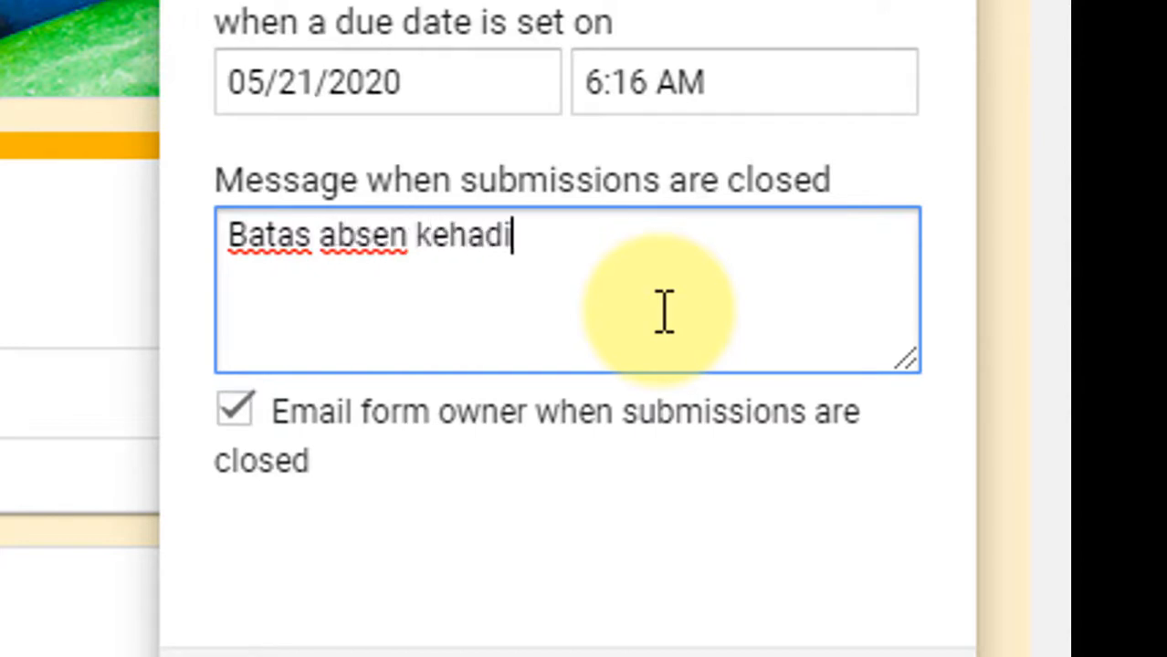
type("ran ")
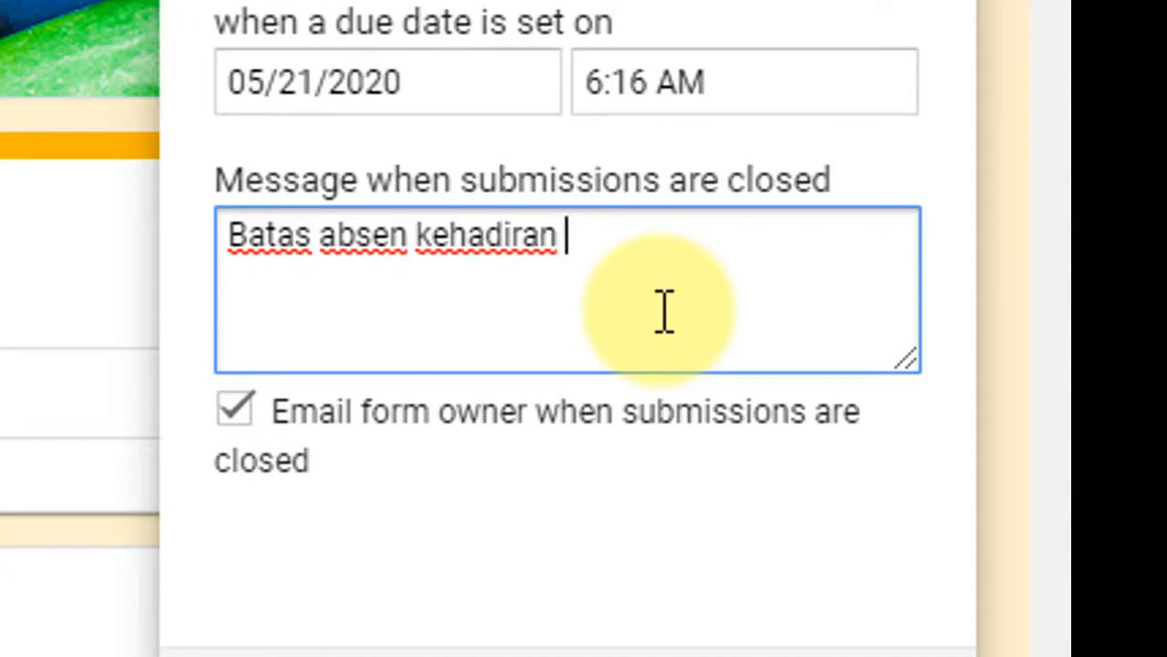
type("hin")
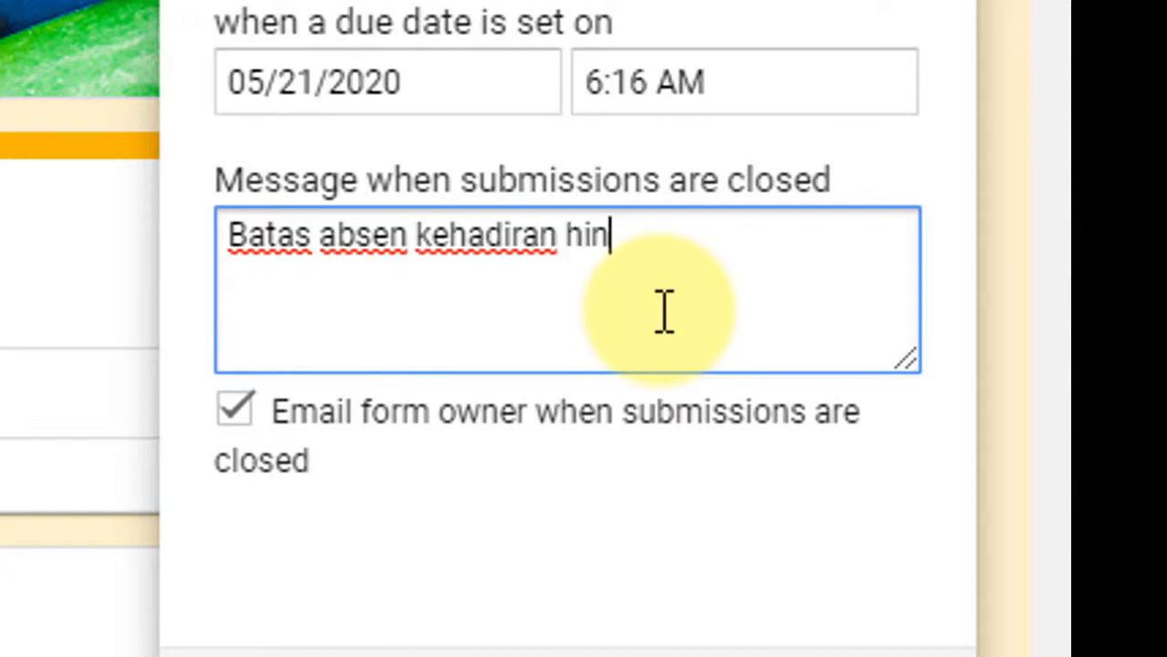
type("gga jam ")
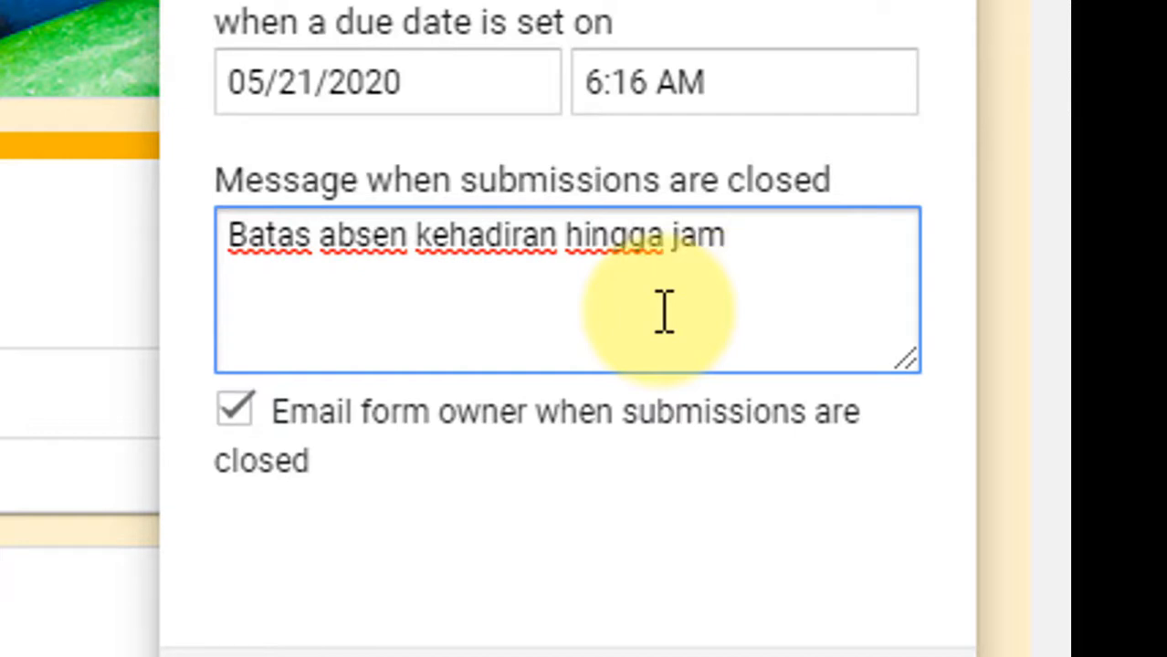
type("15.")
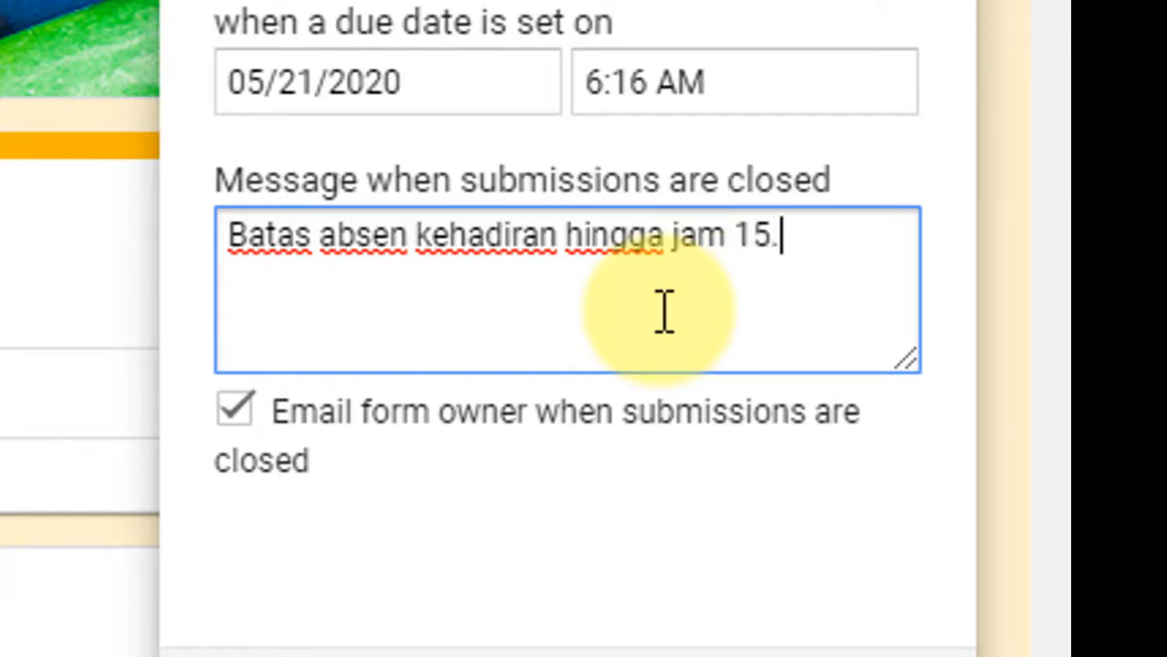
type("00")
key("BackSpace")
key("BackSpace")
key("BackSpace")
key("BackSpace")
key("BackSpace")
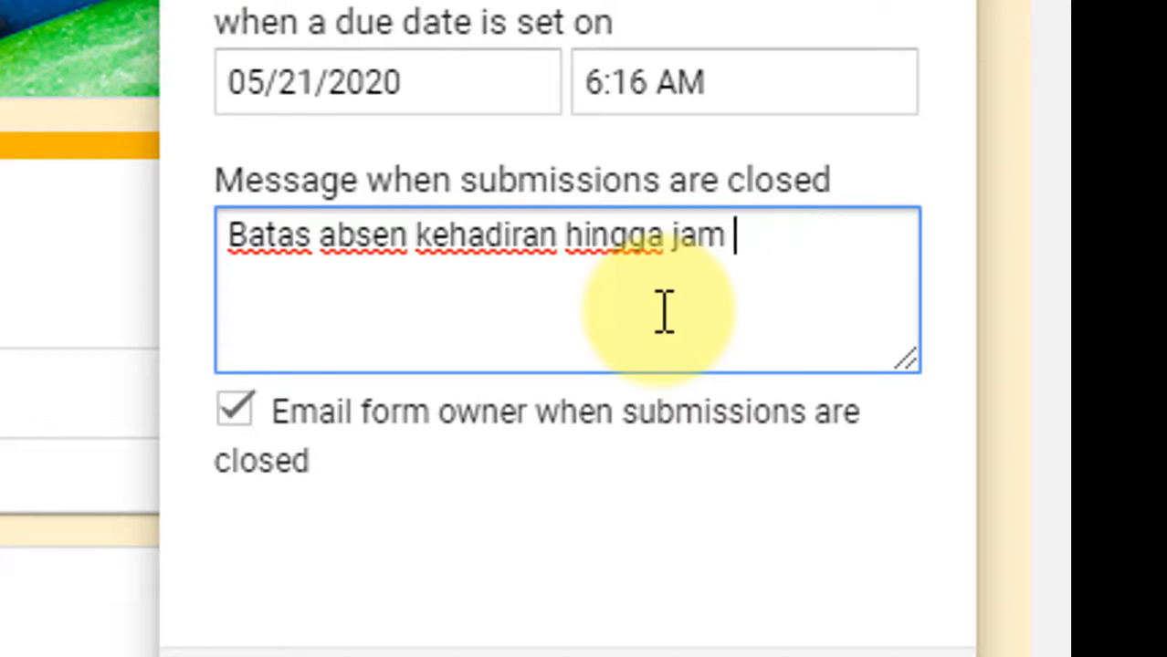
type("12")
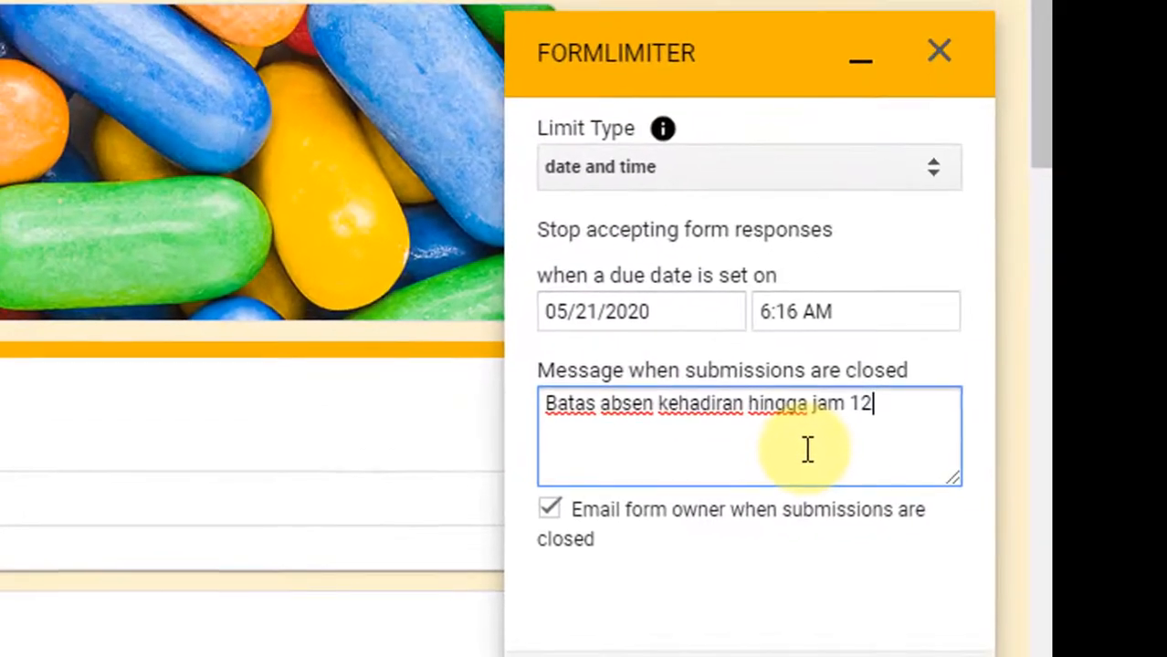
type(".00")
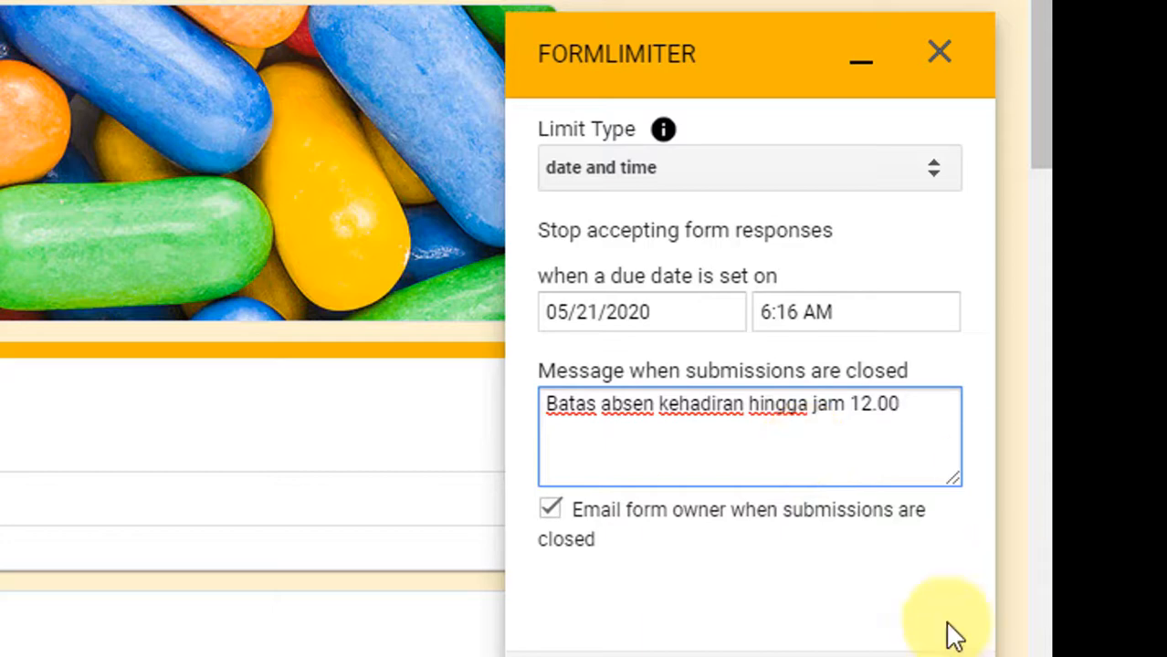
left_click(747, 607)
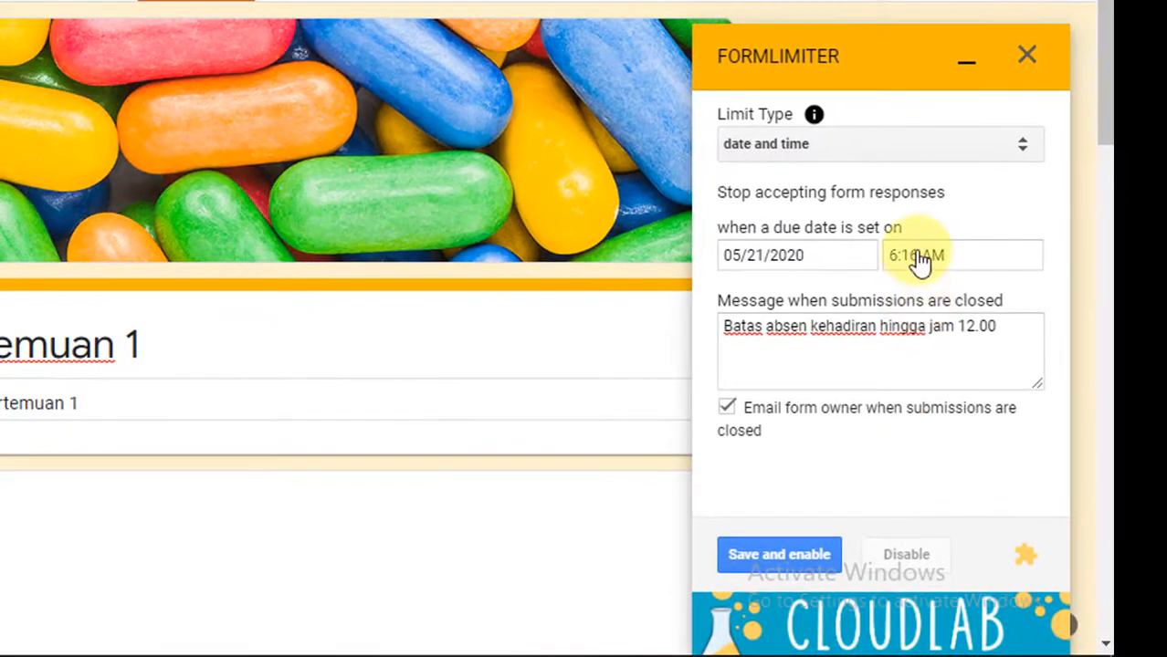
Step: Try to change the due time for closing form responses to 6:17 AM
left_click(917, 260)
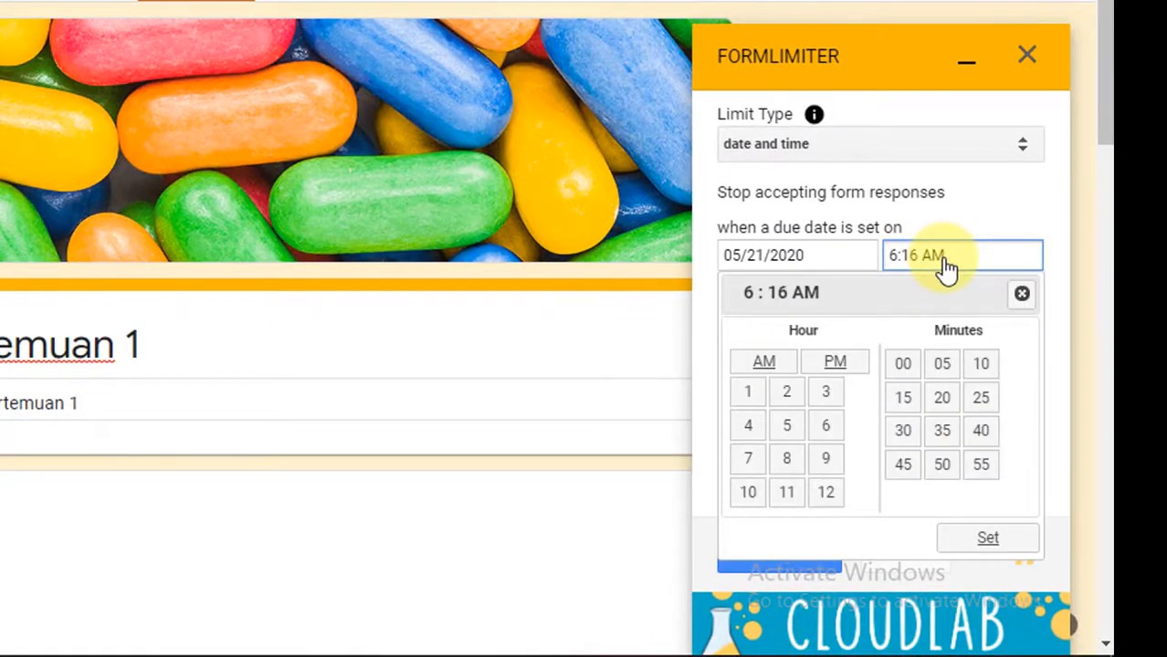
key("BackSpace")
type("7")
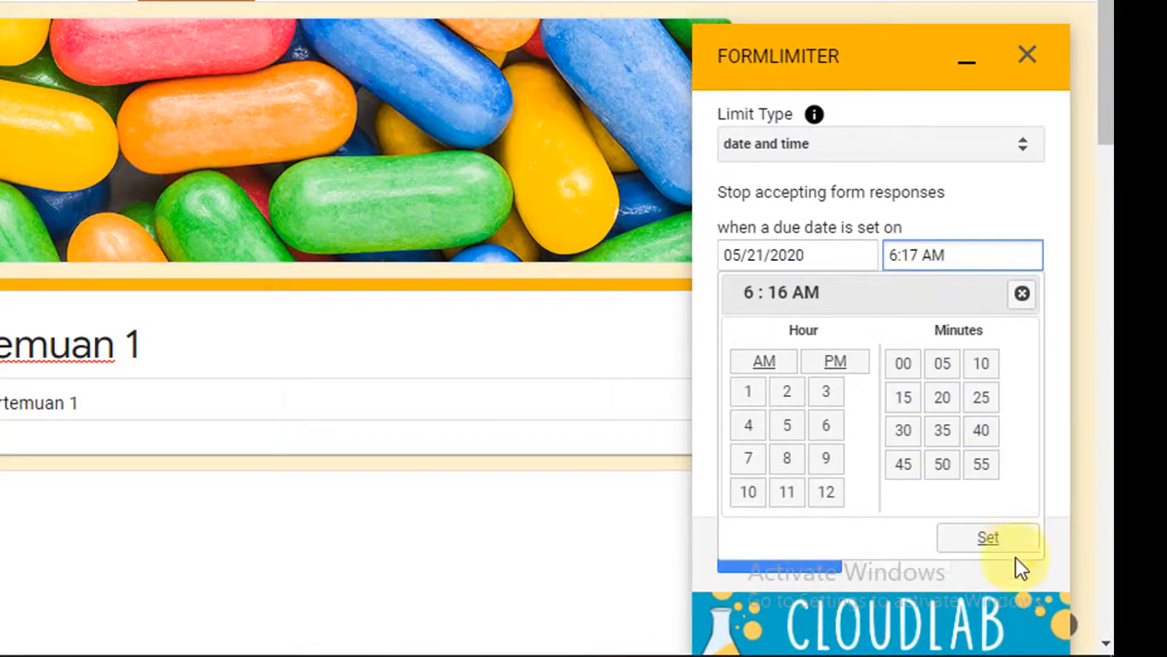
scroll(999, 530, "down", 3)
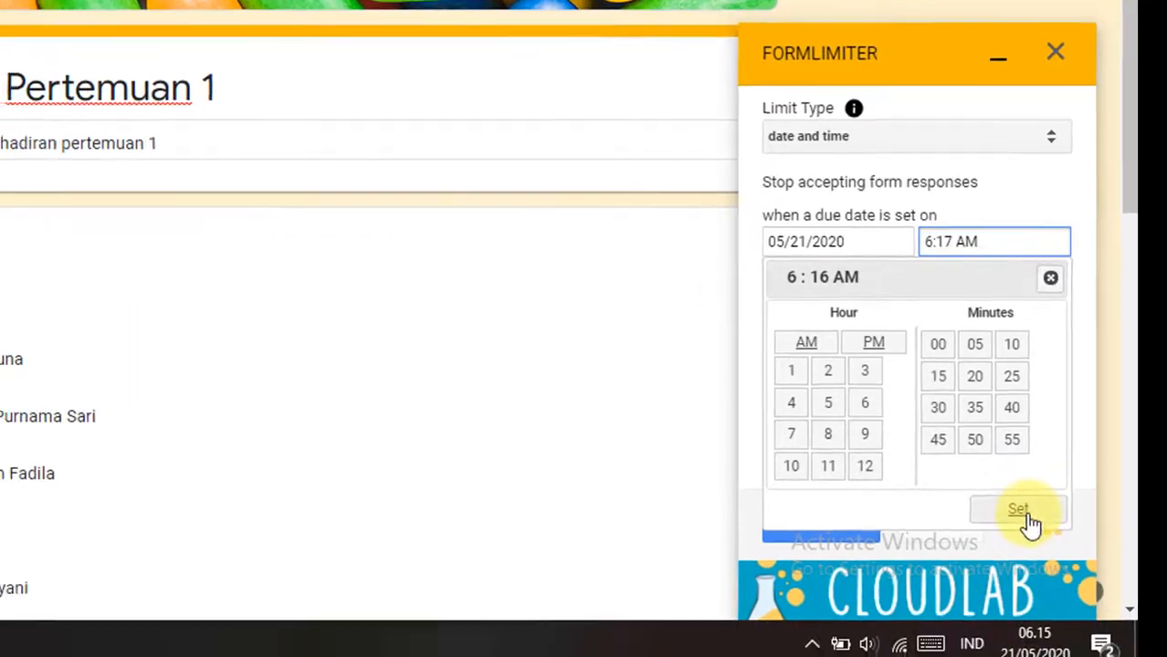
left_click(1026, 515)
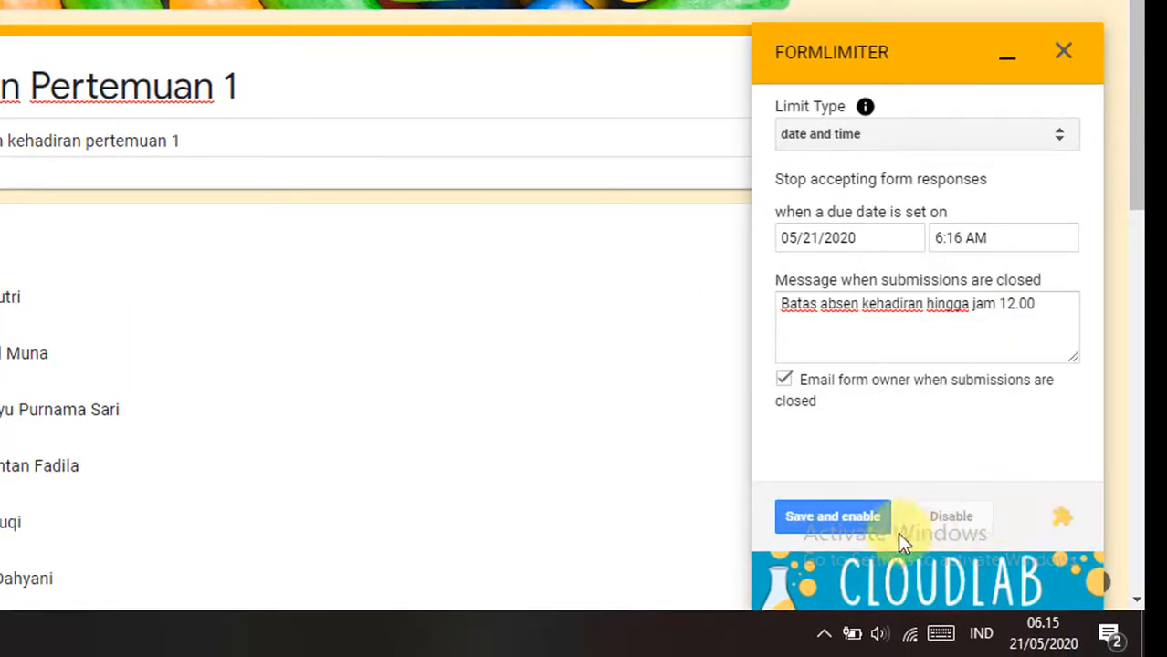
Step: Save and enable the formLimiter date and time limit, and close the add-on
left_click(860, 526)
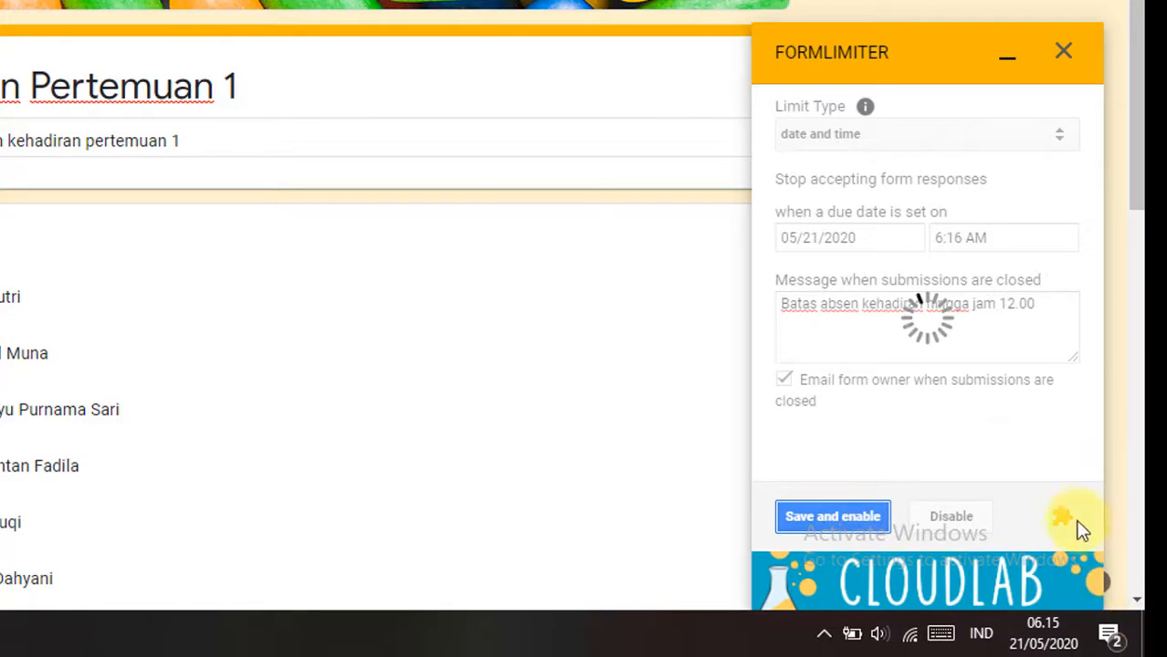
left_click(1063, 52)
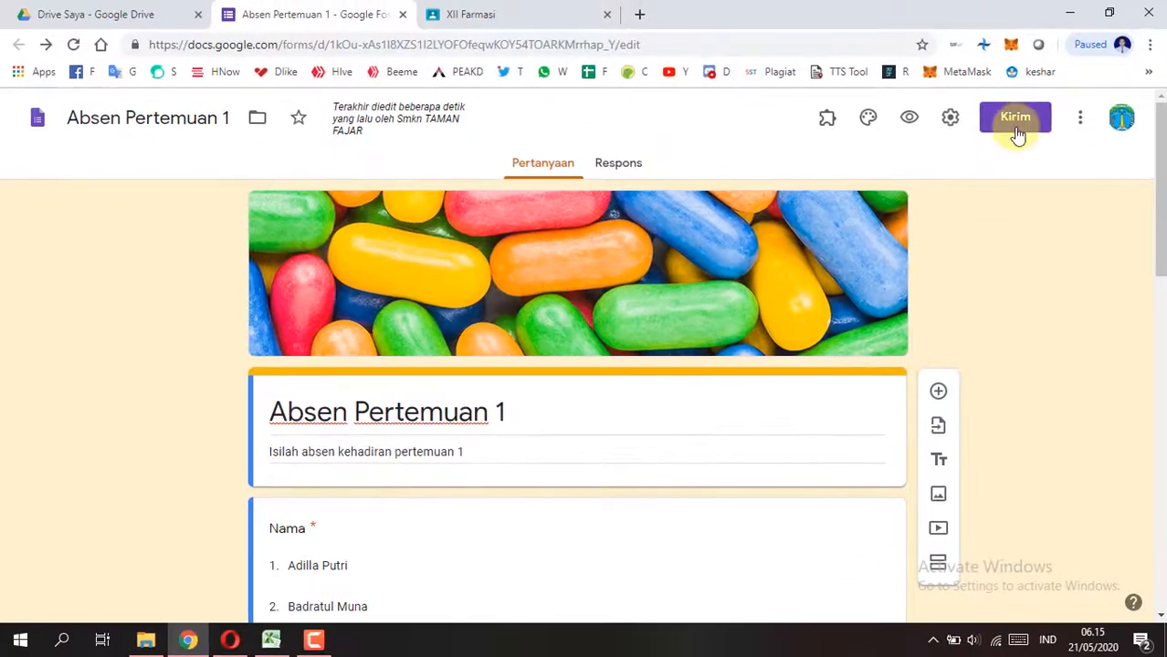
Step: Copy the form's share link as a shortened URL and close the send dialog
left_click(1016, 118)
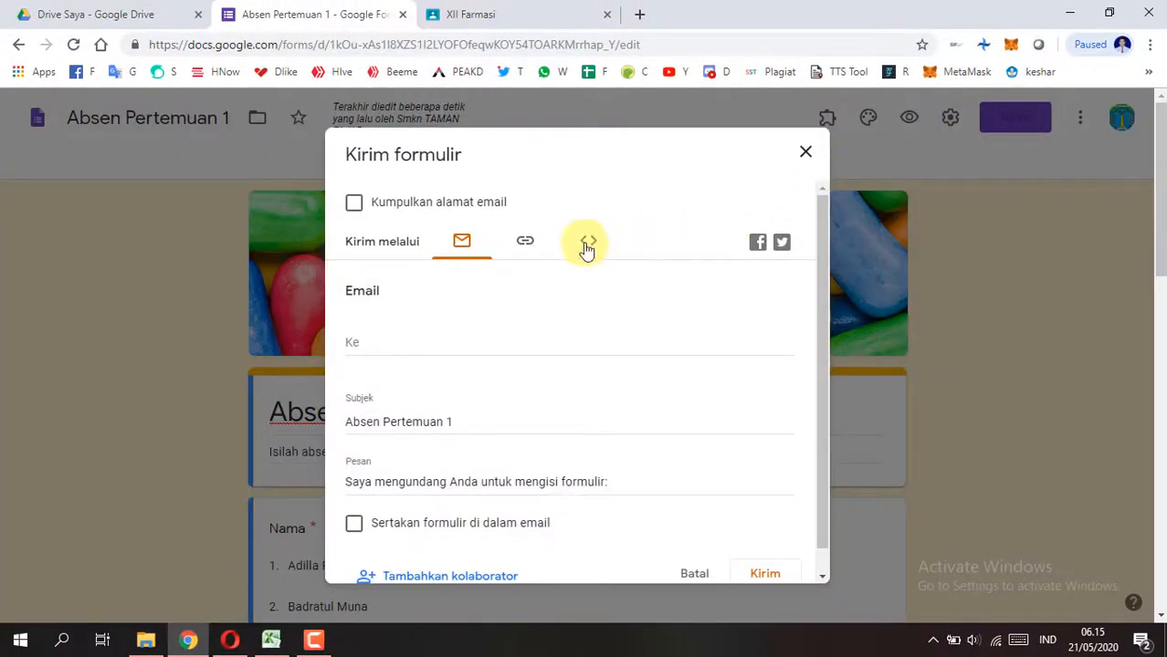
left_click(531, 244)
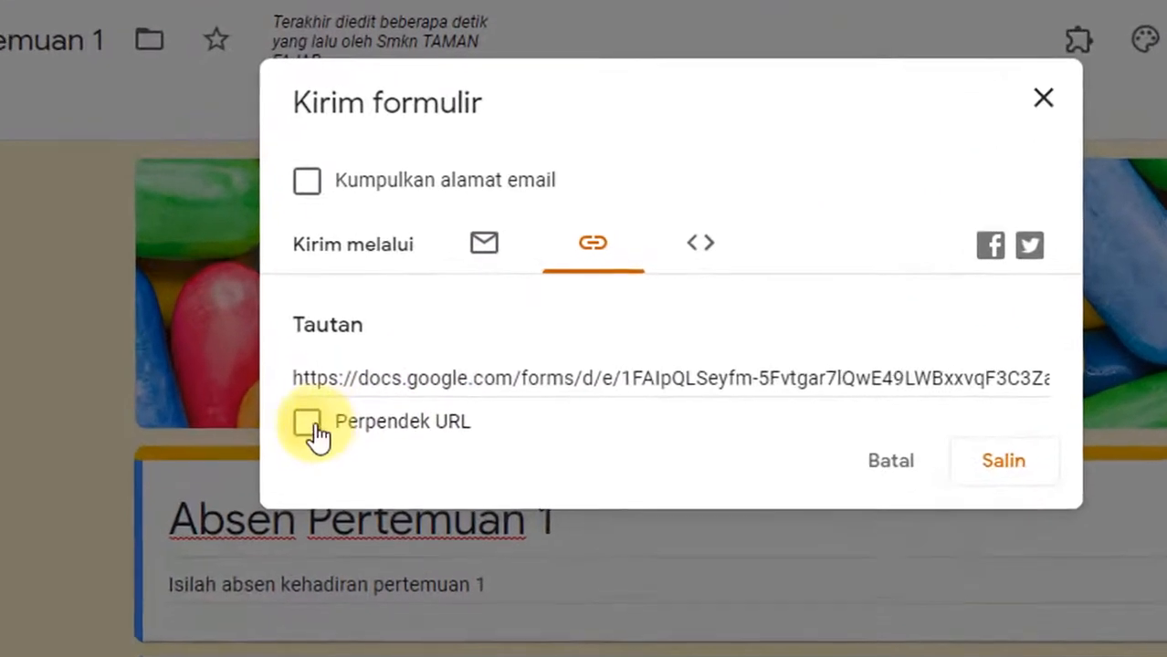
left_click(353, 351)
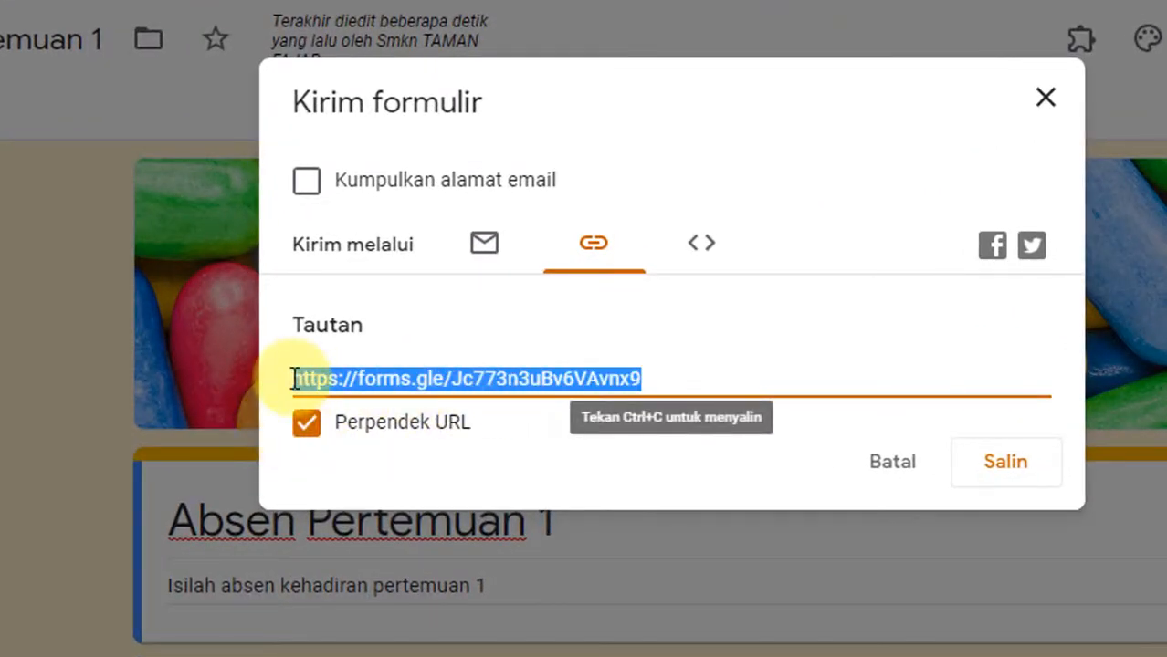
left_click(1043, 470)
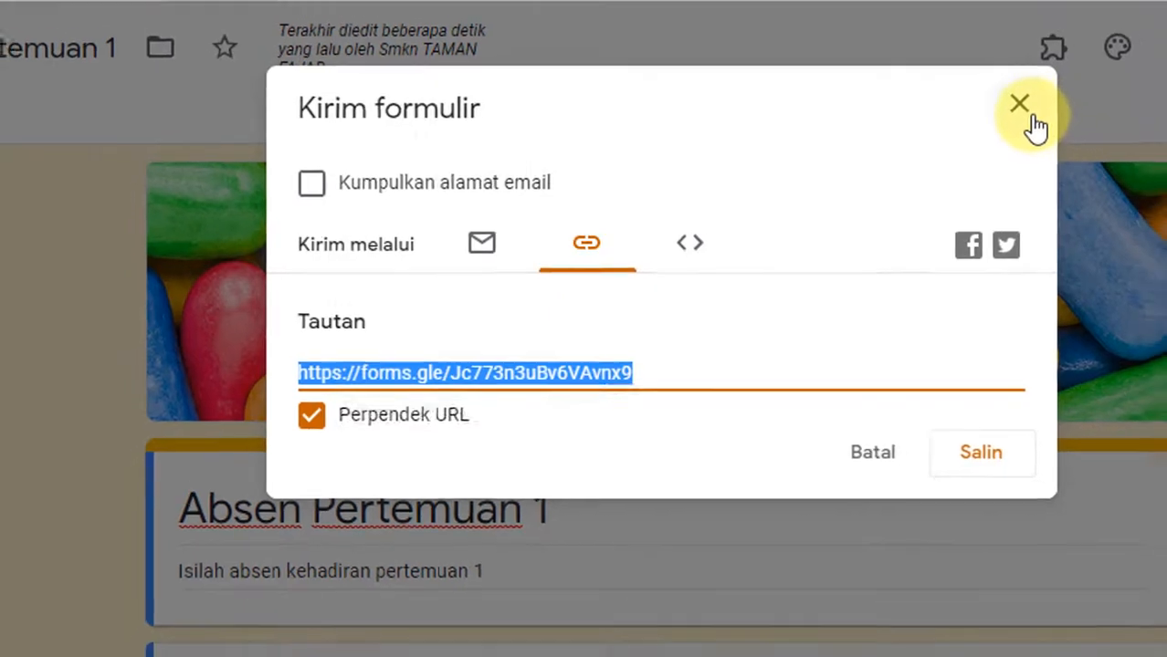
left_click(1066, 110)
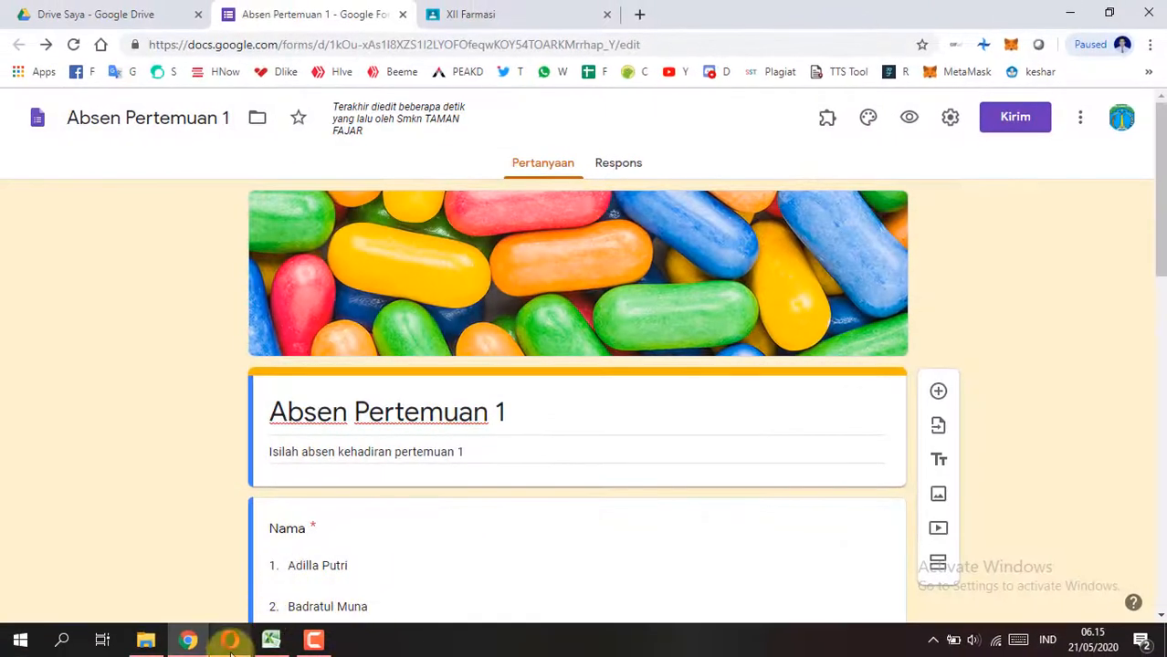
Step: Switch to Opera and open the copied form link in a new tab
left_click(230, 640)
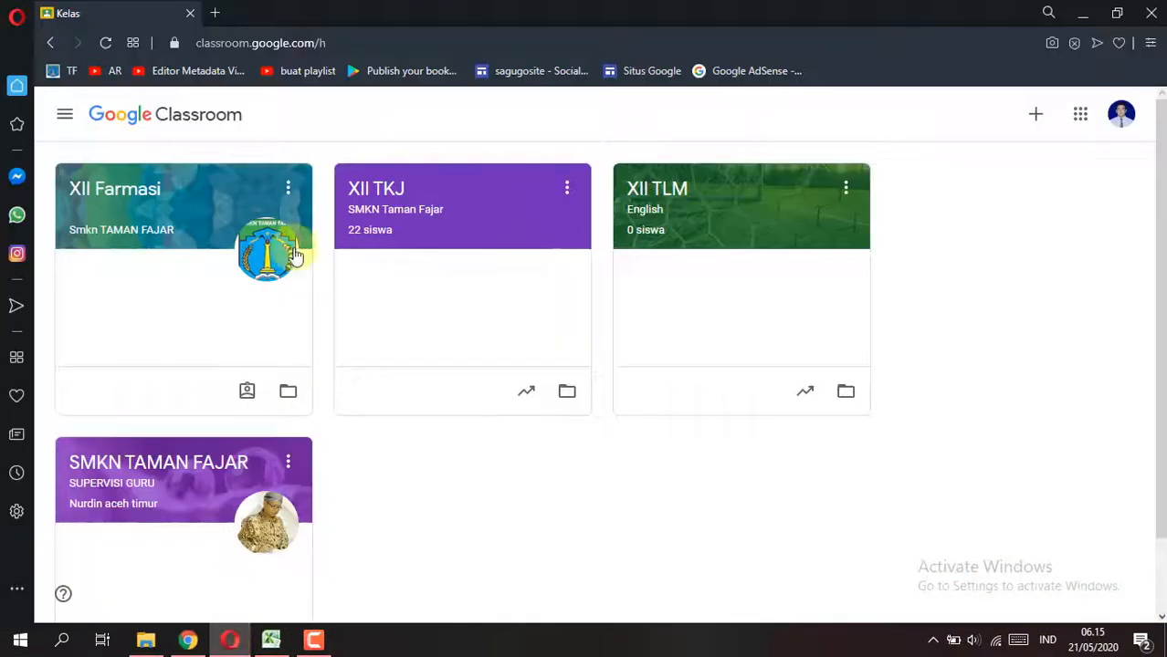
left_click(217, 14)
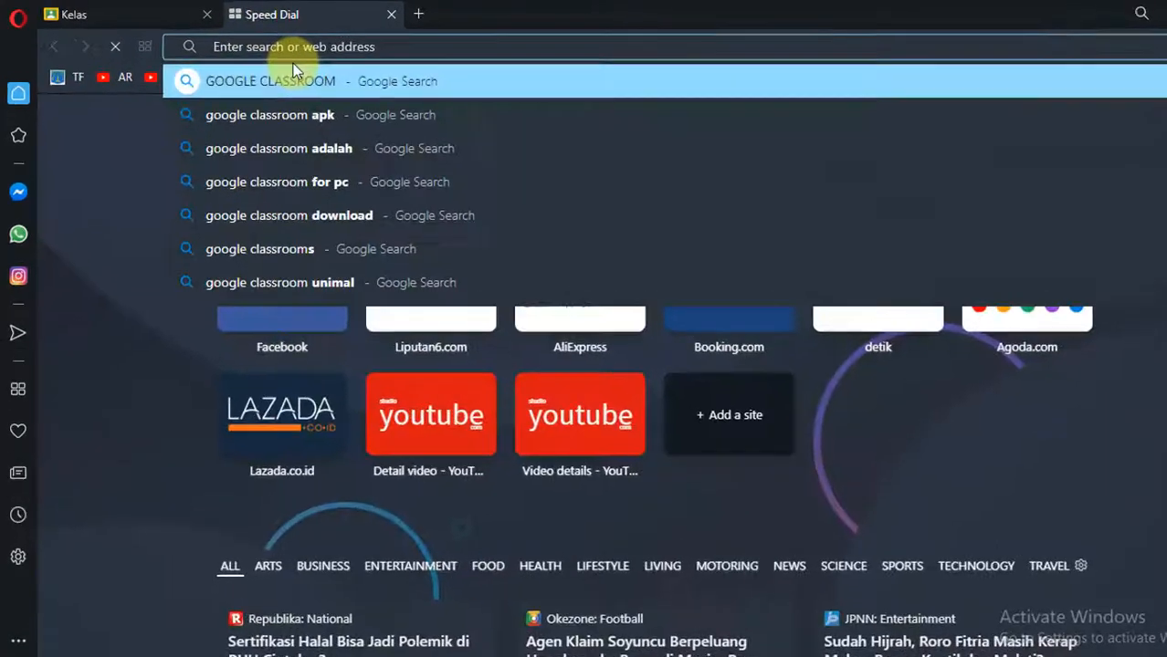
type("https://forms.gle/Jc773n3uBv6VAvnx9")
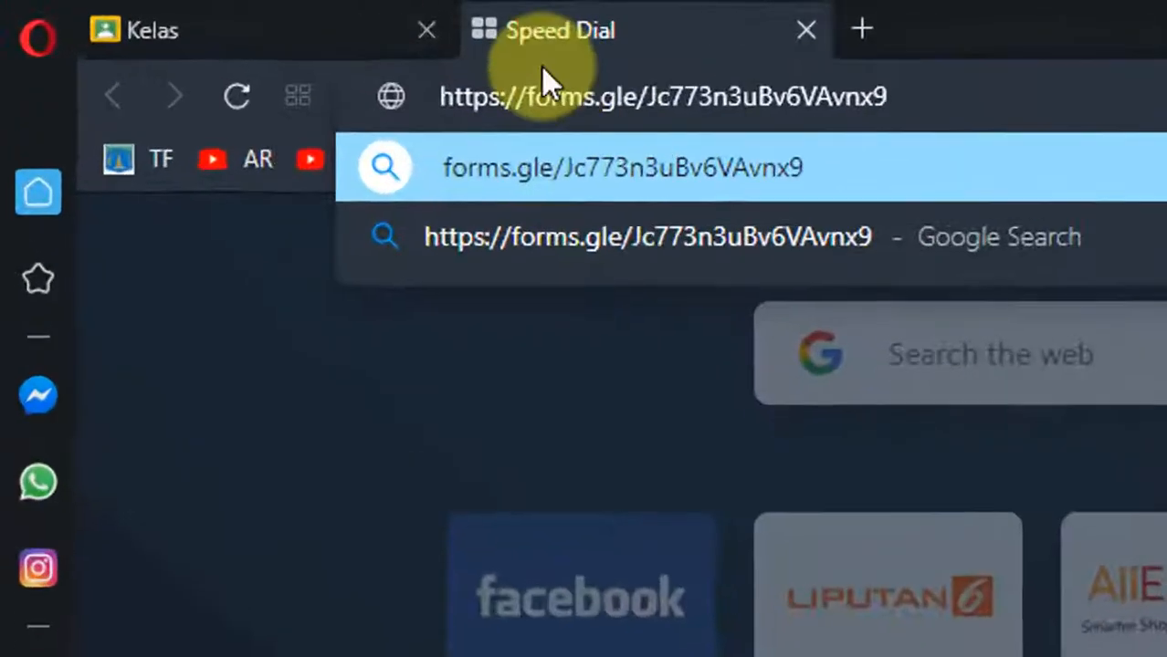
left_click(340, 84)
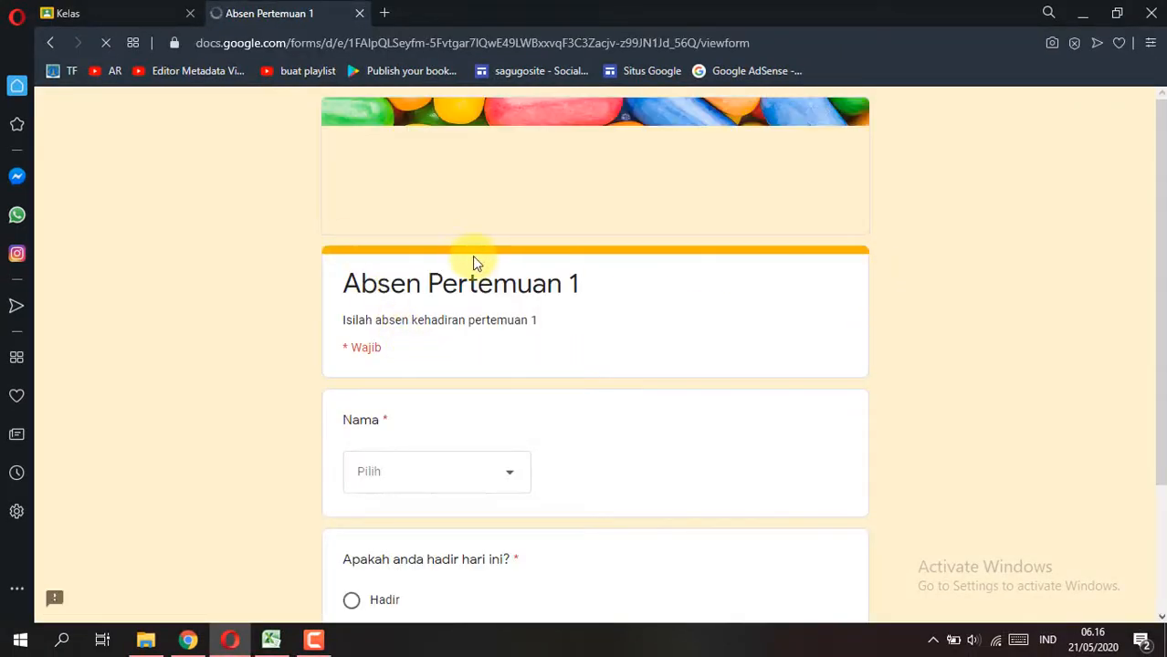
Step: Examine the published attendance form and the student names offered in the Nama question, without choosing one
scroll(476, 260, "down", 2)
scroll(477, 260, "up", 2)
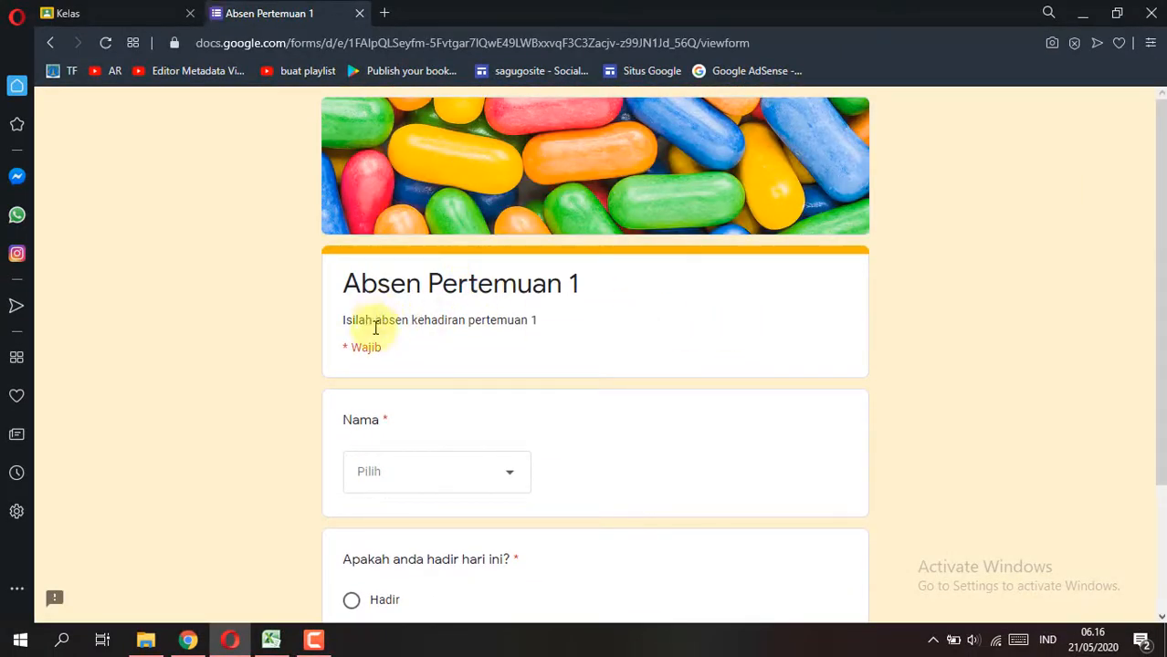
scroll(365, 338, "down", 1)
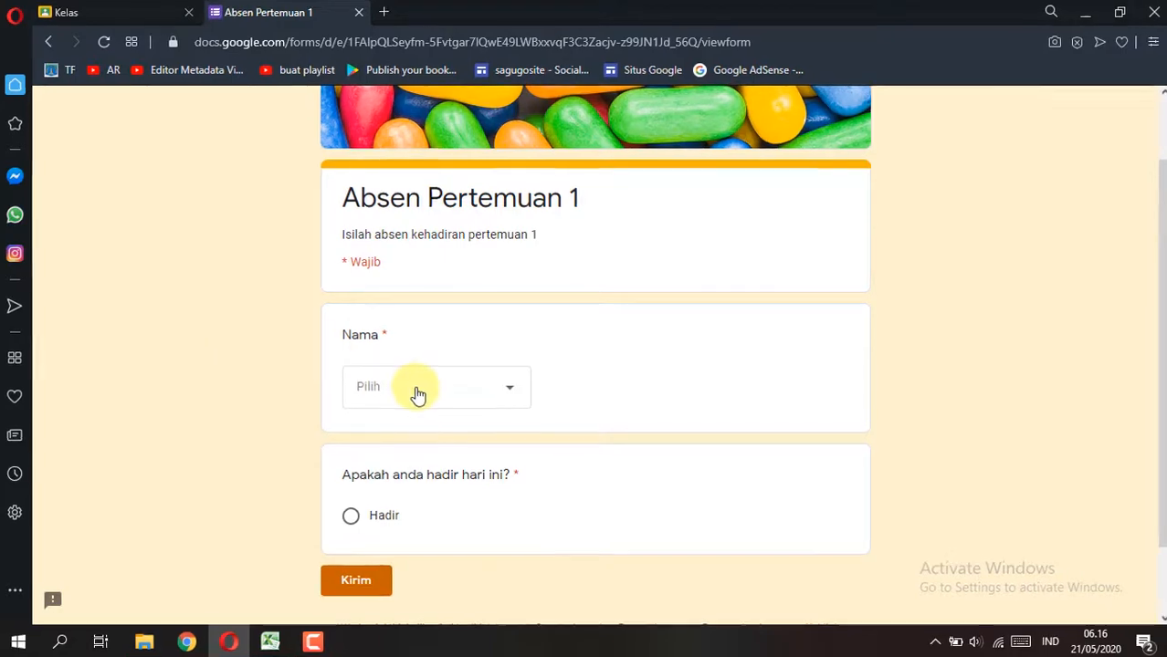
left_click(412, 392)
scroll(441, 226, "down", 3)
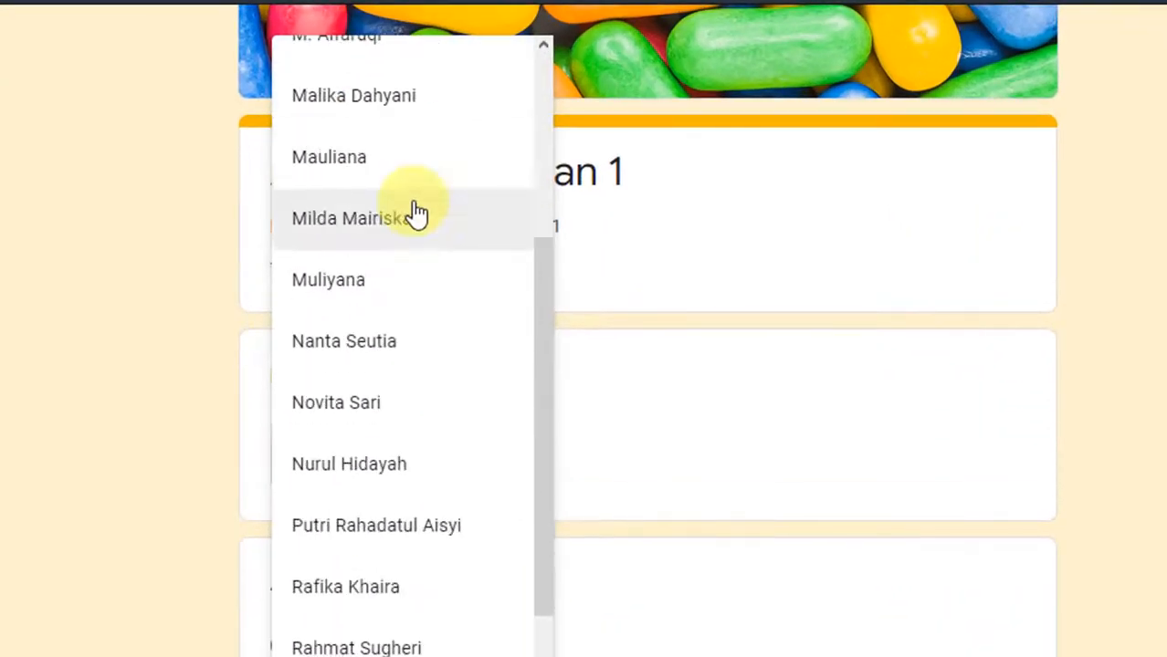
scroll(415, 212, "down", 3)
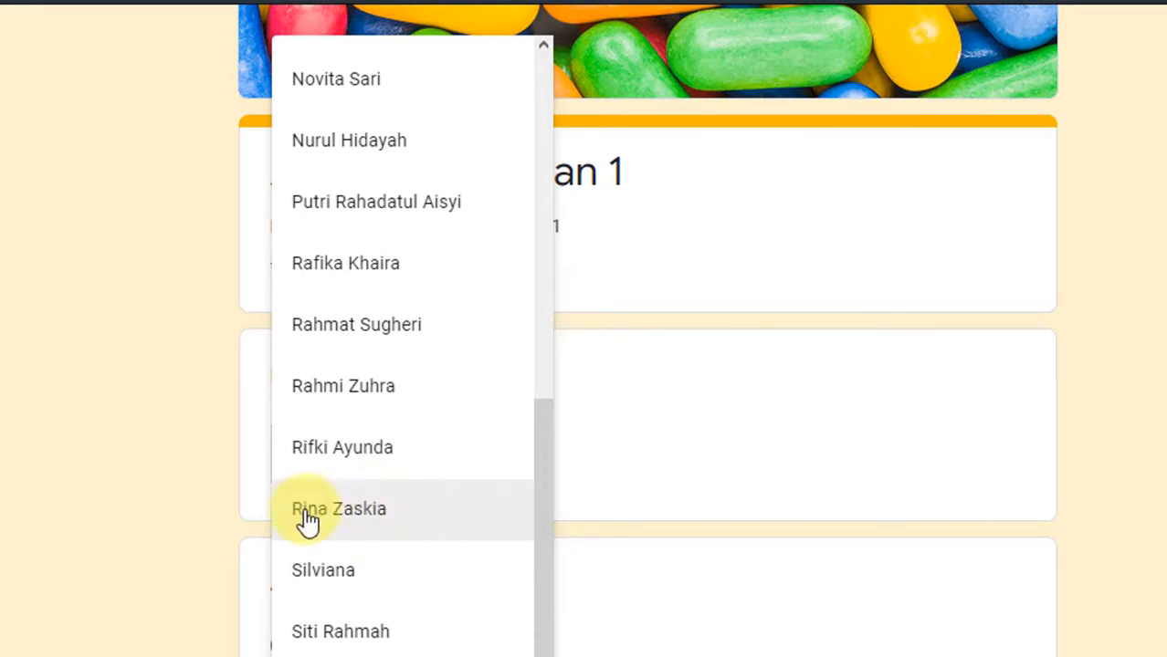
left_click(143, 467)
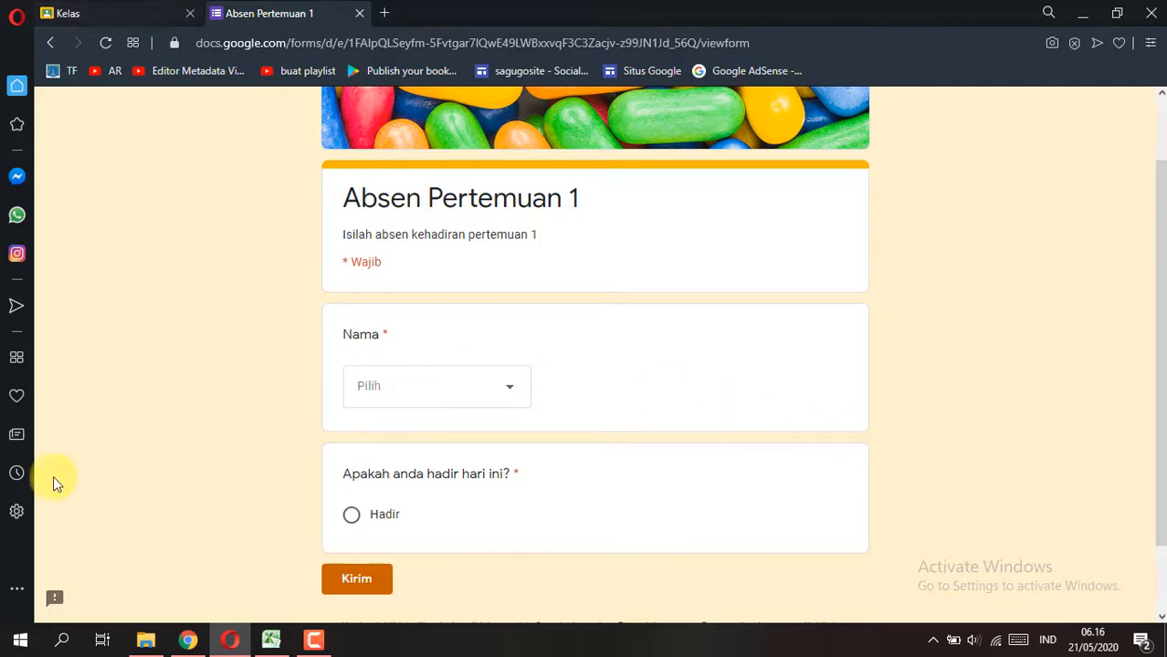
Step: Switch back to Chrome, review the form's questions in the editor, and go to Google Drive
left_click(187, 639)
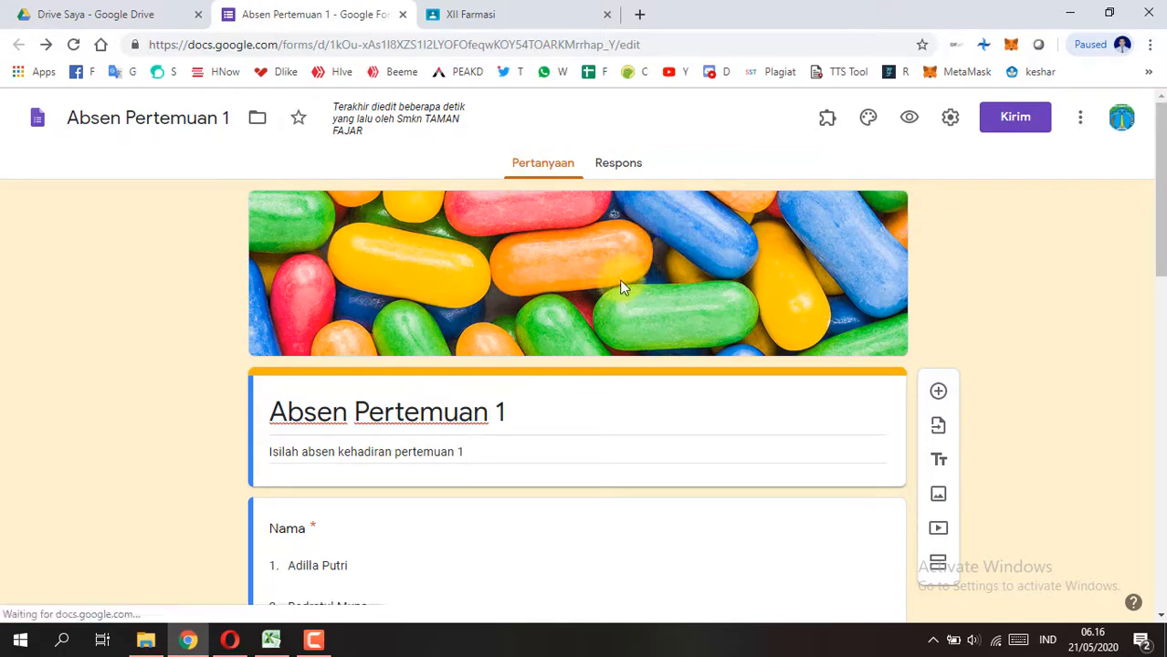
scroll(620, 283, "down", 11)
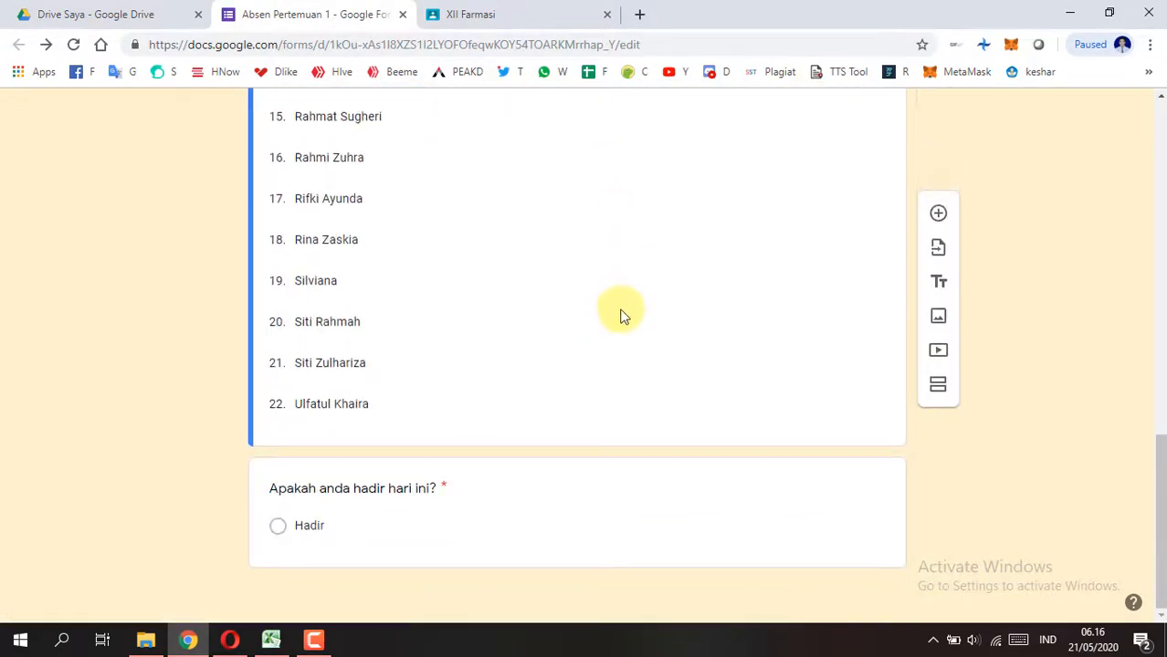
scroll(620, 313, "up", 11)
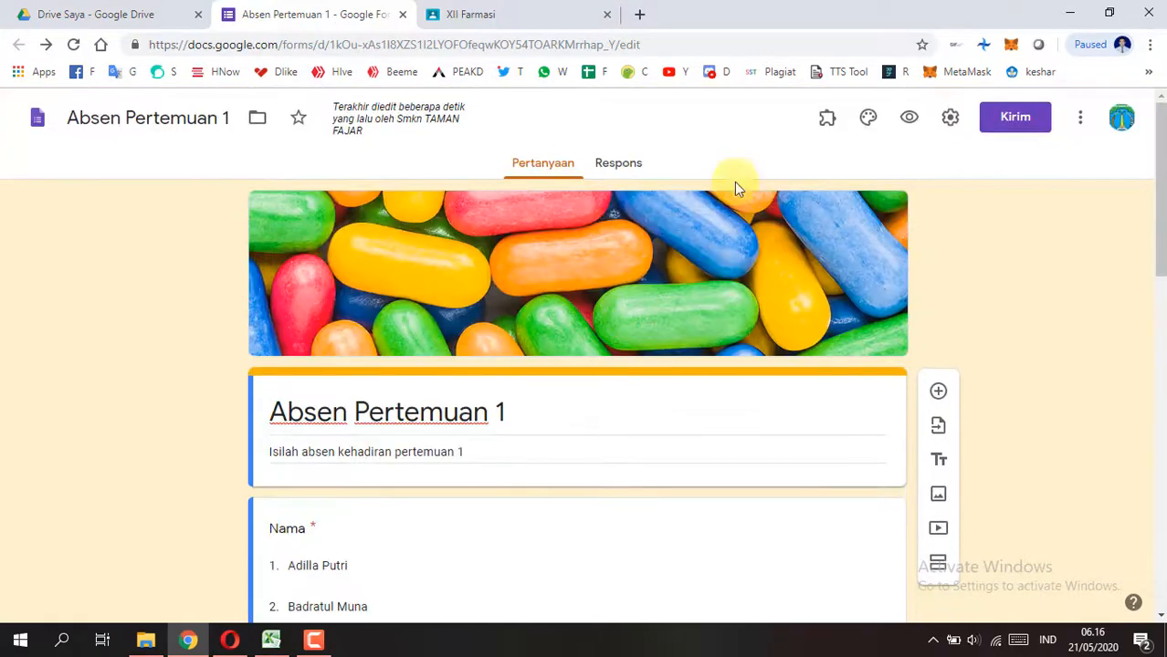
left_click(117, 14)
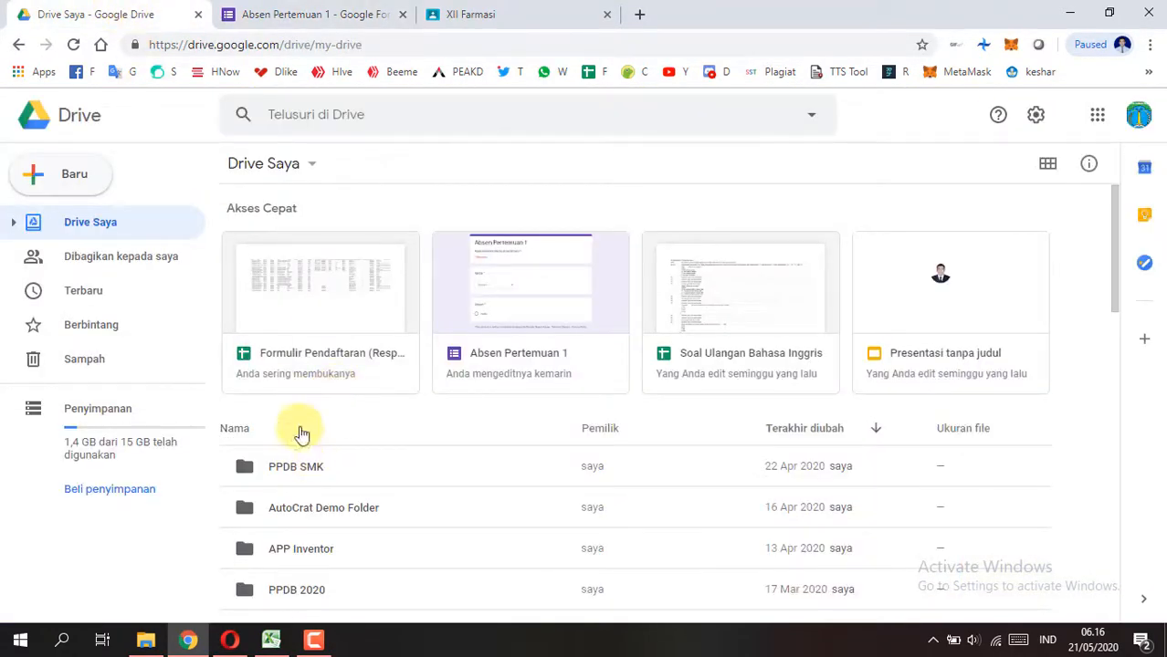
Step: Switch to the XII Farmasi class in Google Classroom and view its Forum page
left_click(297, 14)
left_click(472, 11)
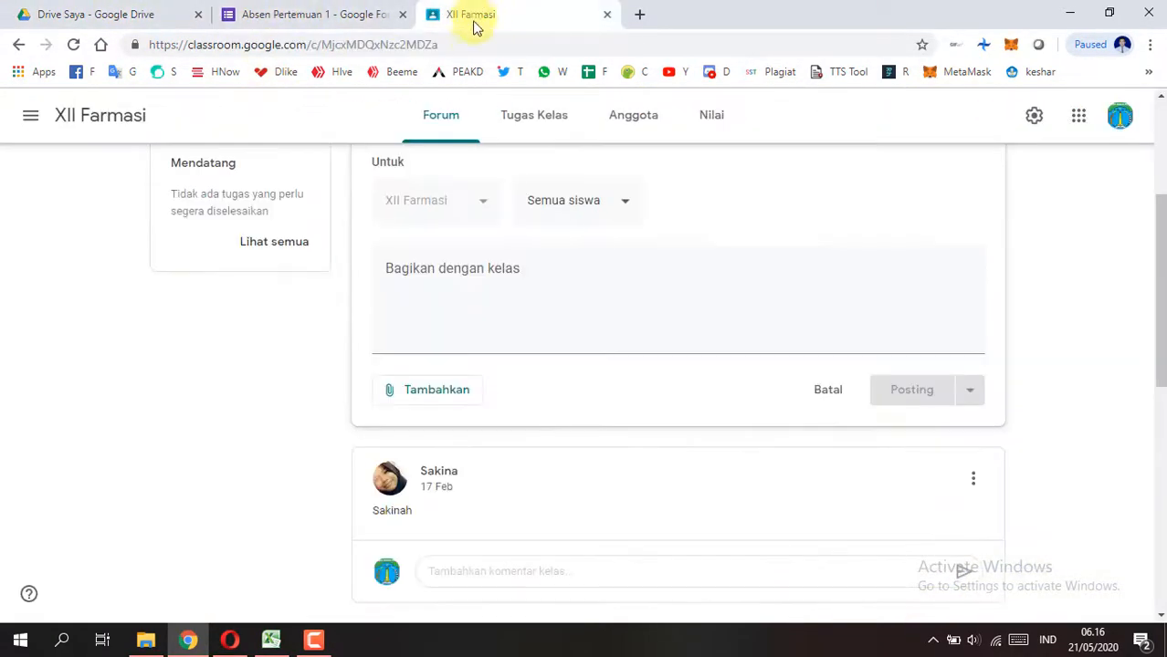
scroll(389, 262, "up", 3)
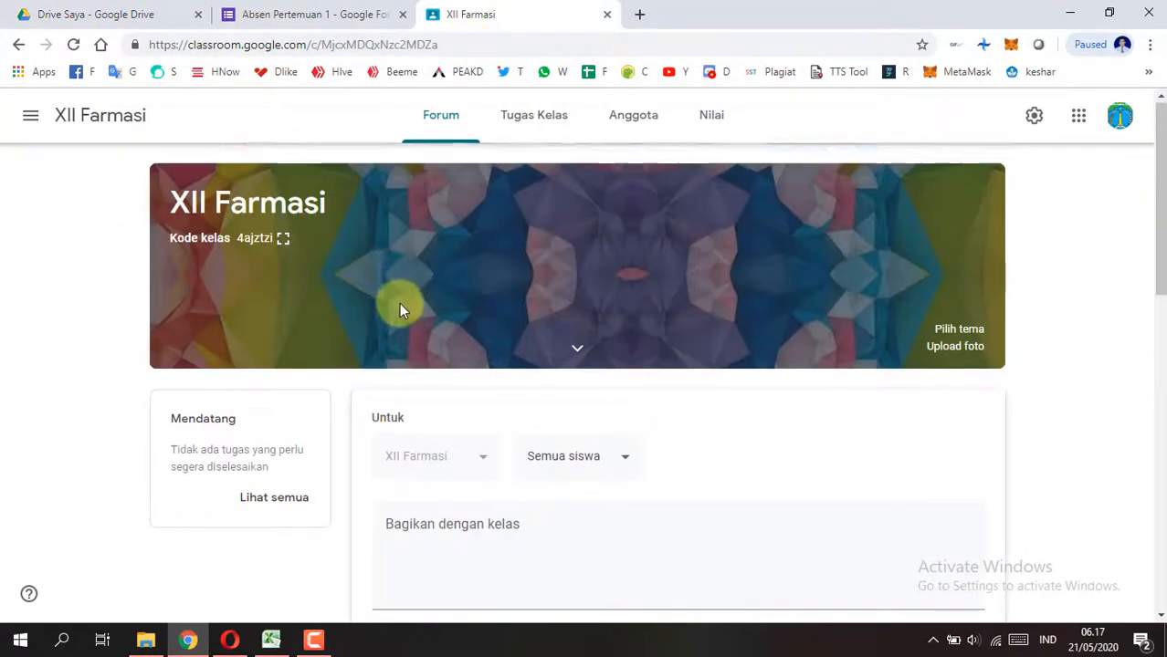
scroll(404, 305, "down", 1)
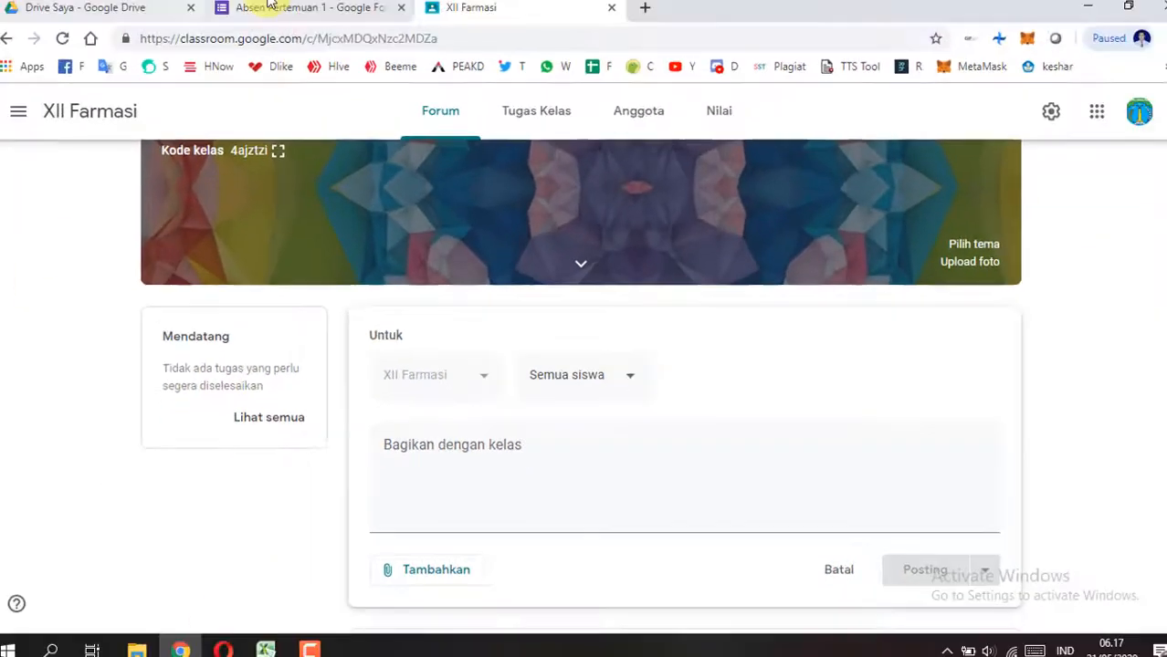
Step: Return to the Absen Pertemuan 1 form editor and open the formLimiter add-on's limit settings
left_click(269, 6)
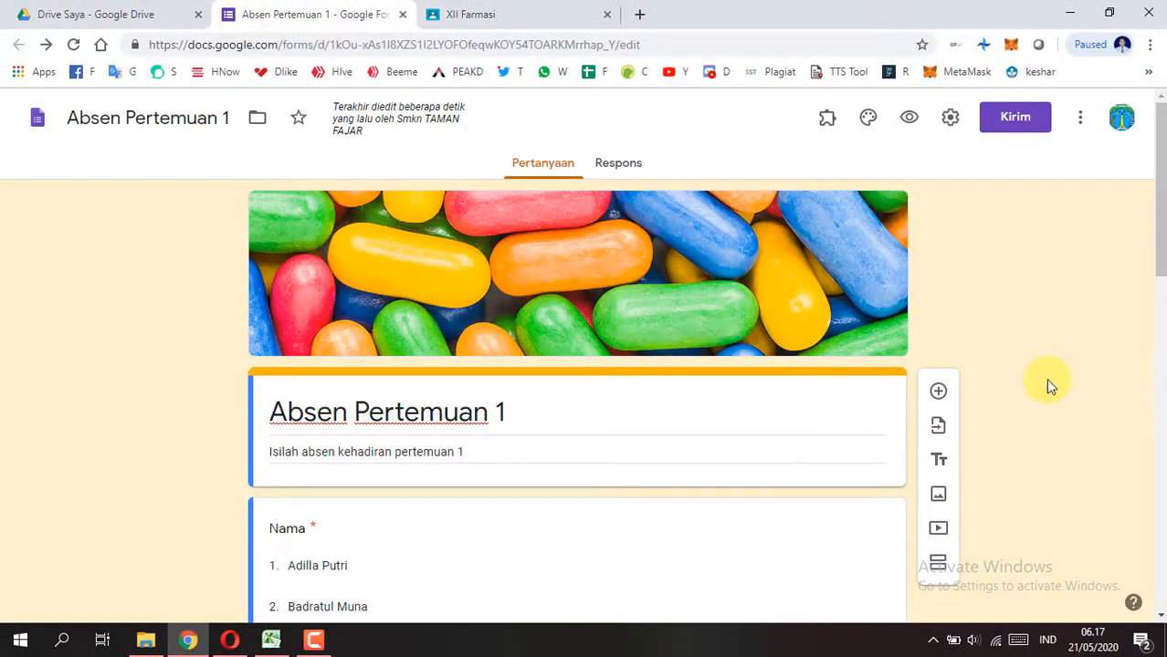
scroll(1017, 384, "down", 3)
scroll(1004, 346, "up", 3)
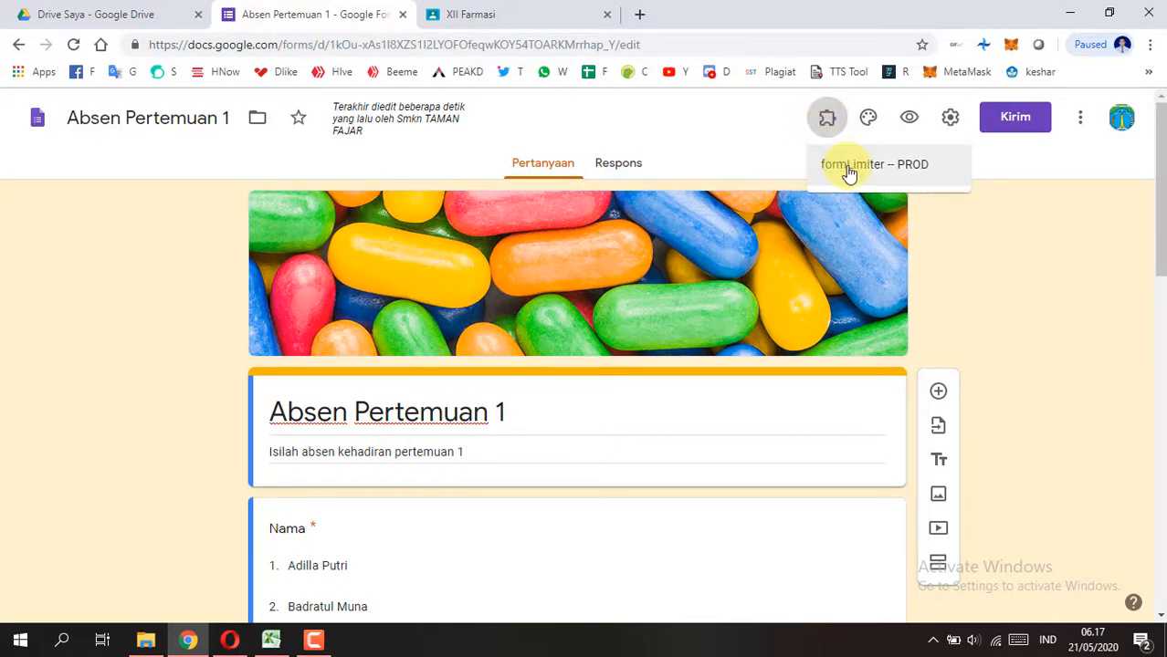
left_click(841, 166)
left_click(509, 198)
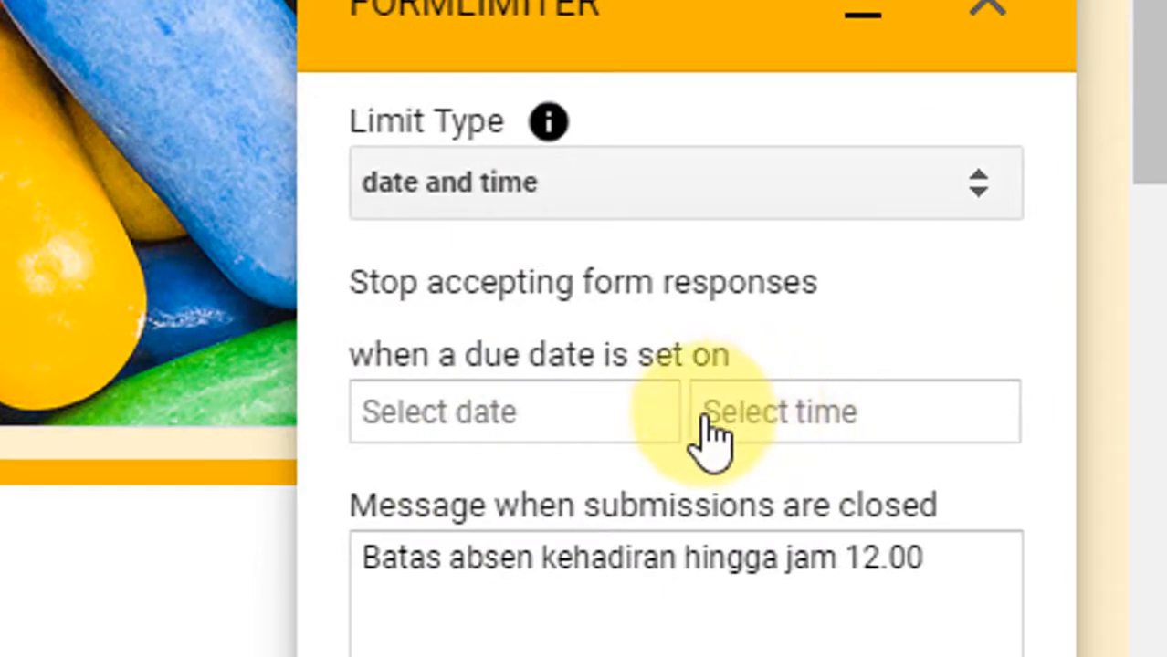
Step: Set formLimiter to stop accepting responses on 05/22/2020 at 12:00 AM, save and enable the limit, and close the add-on
left_click(564, 427)
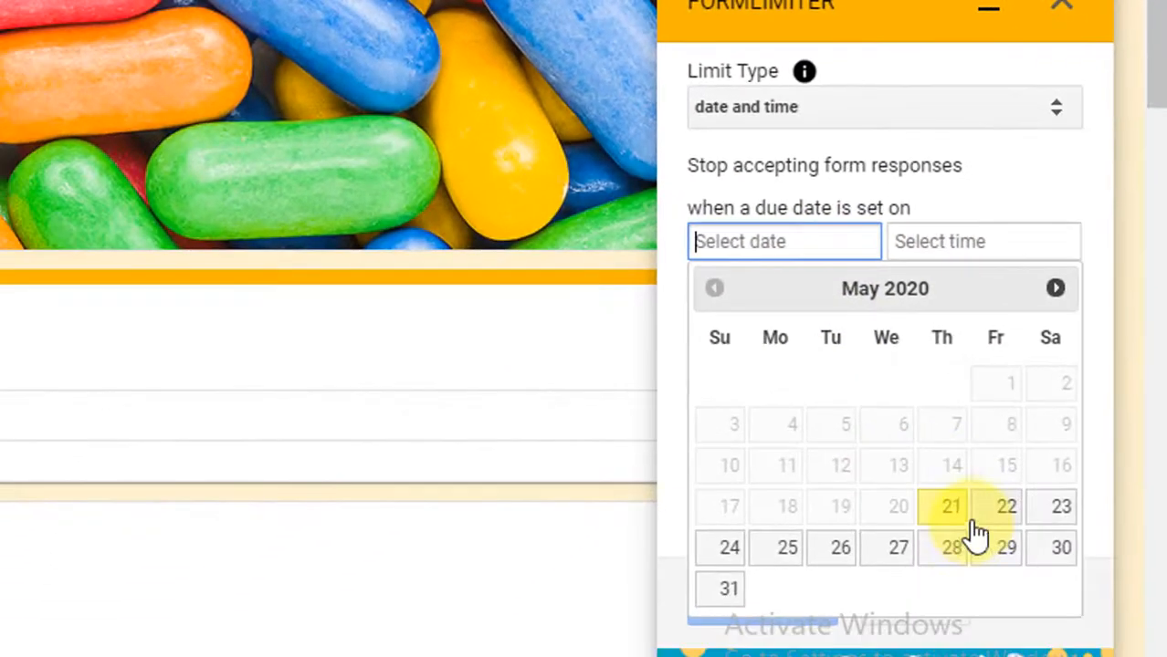
left_click(1000, 517)
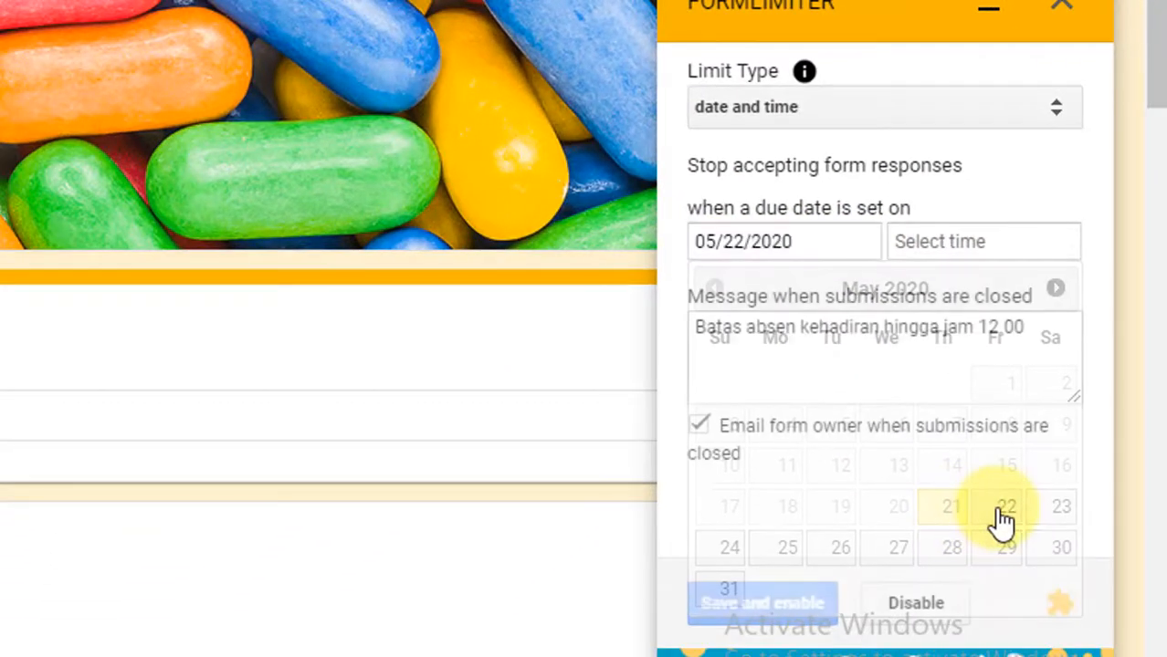
left_click(934, 241)
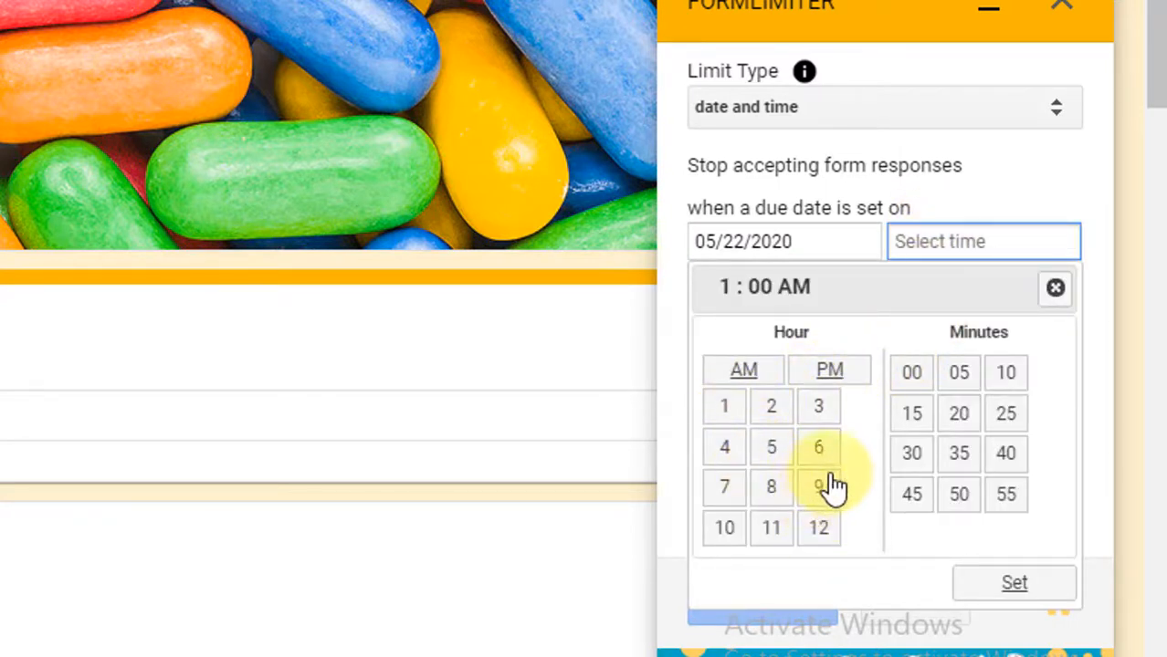
left_click(724, 415)
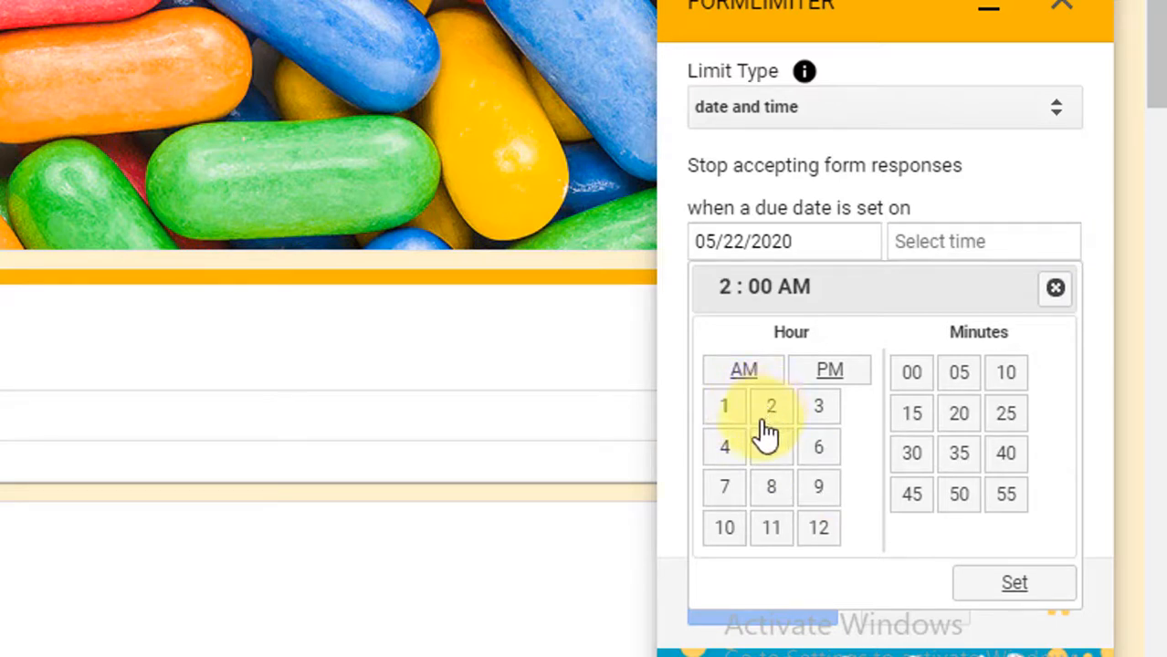
left_click(816, 533)
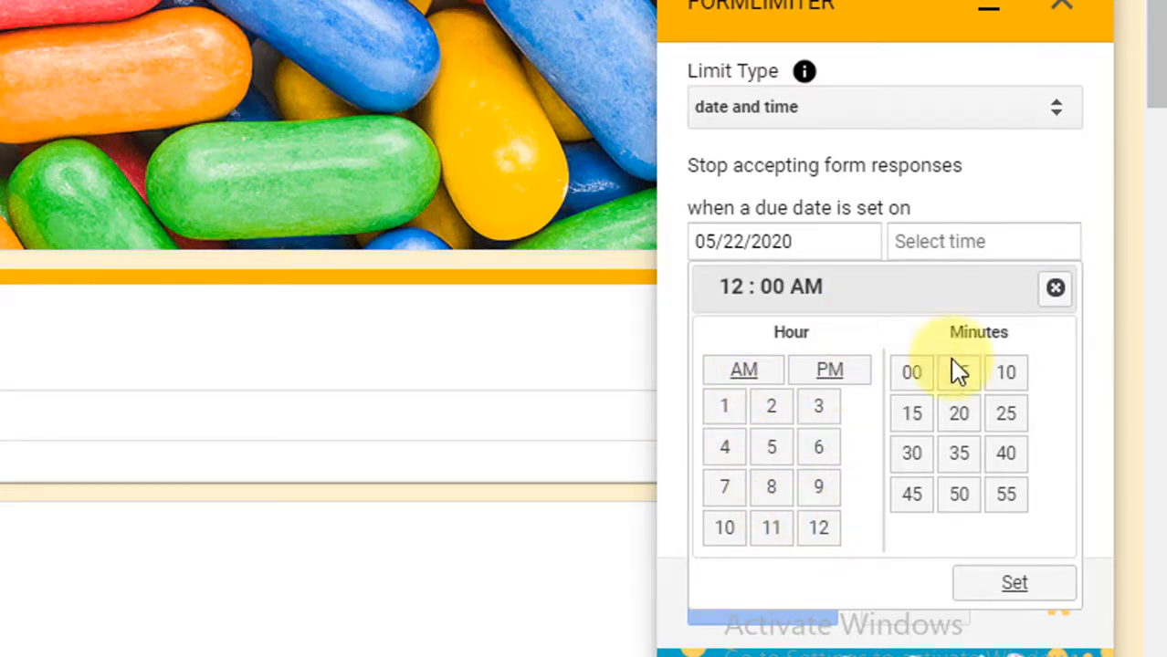
left_click(1023, 589)
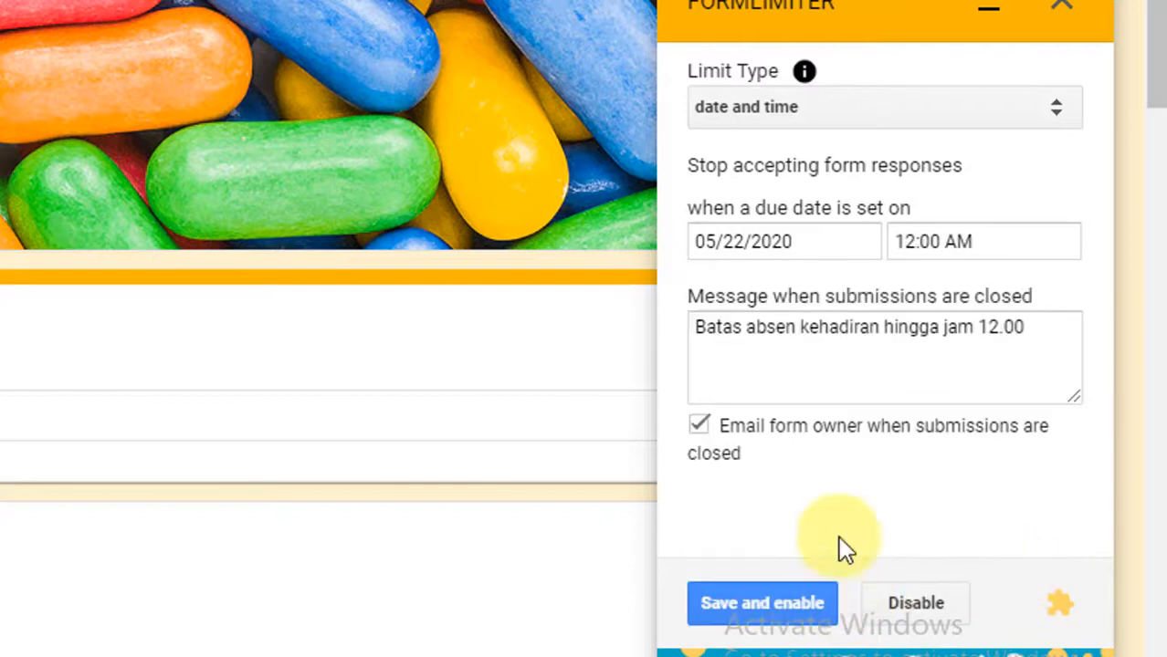
left_click(785, 611)
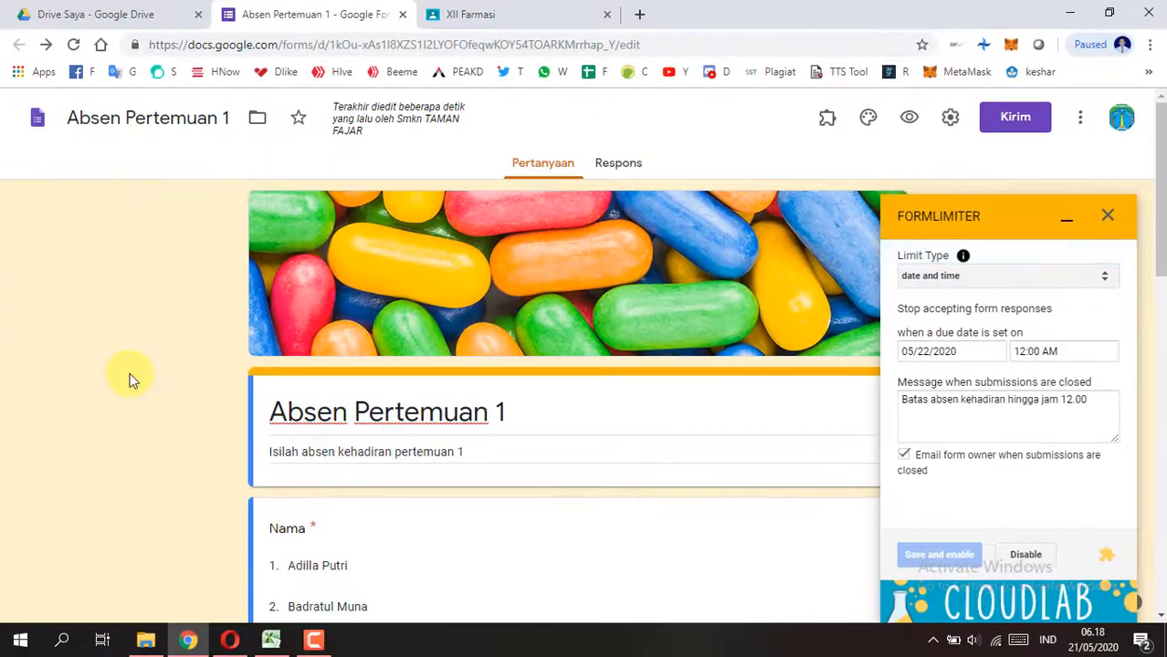
left_click(1105, 217)
Step: Go back to the XII Farmasi class and attach the Absen Pertemuan 1 form from Google Drive to a Forum announcement
scroll(408, 372, "down", 6)
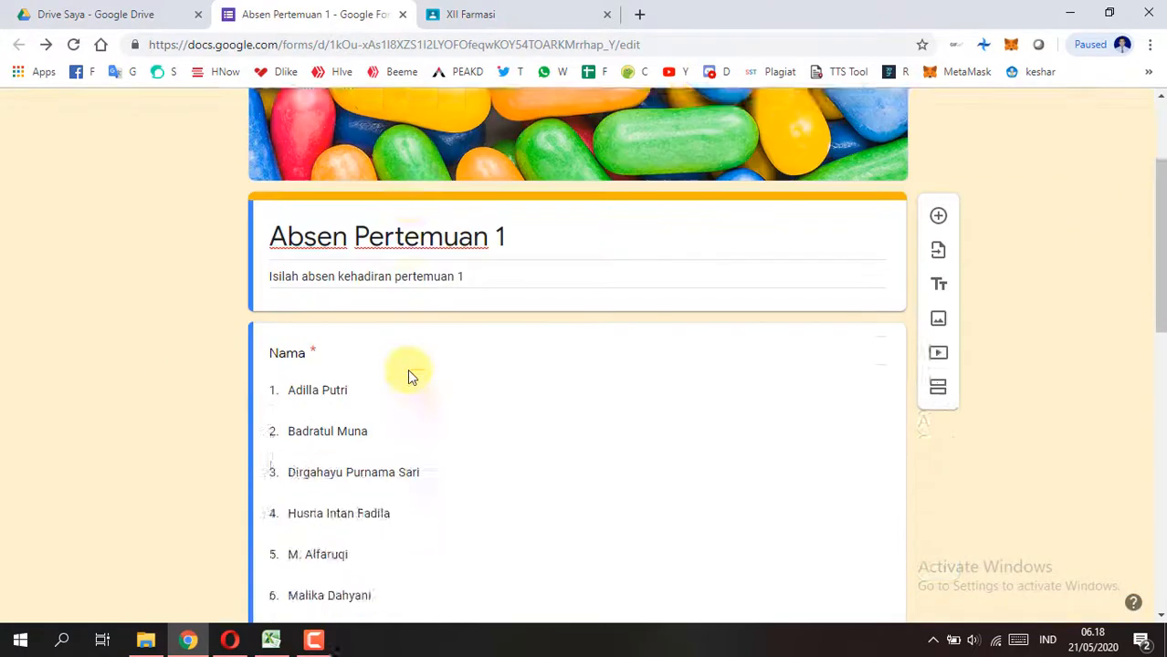
scroll(858, 274, "up", 6)
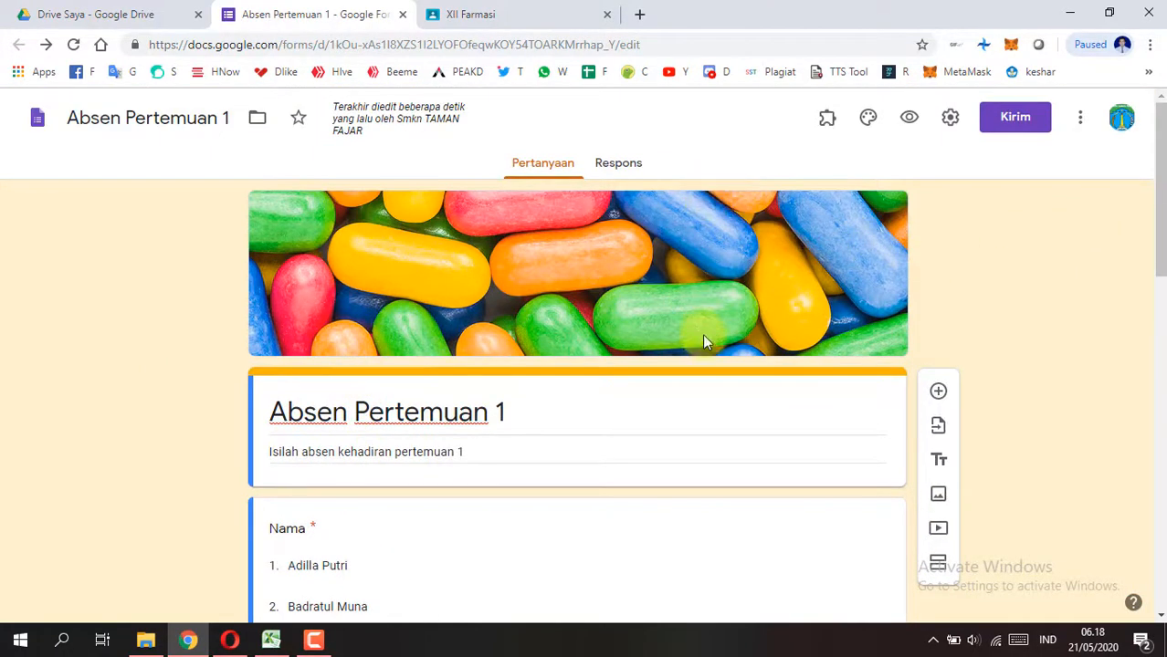
left_click(490, 15)
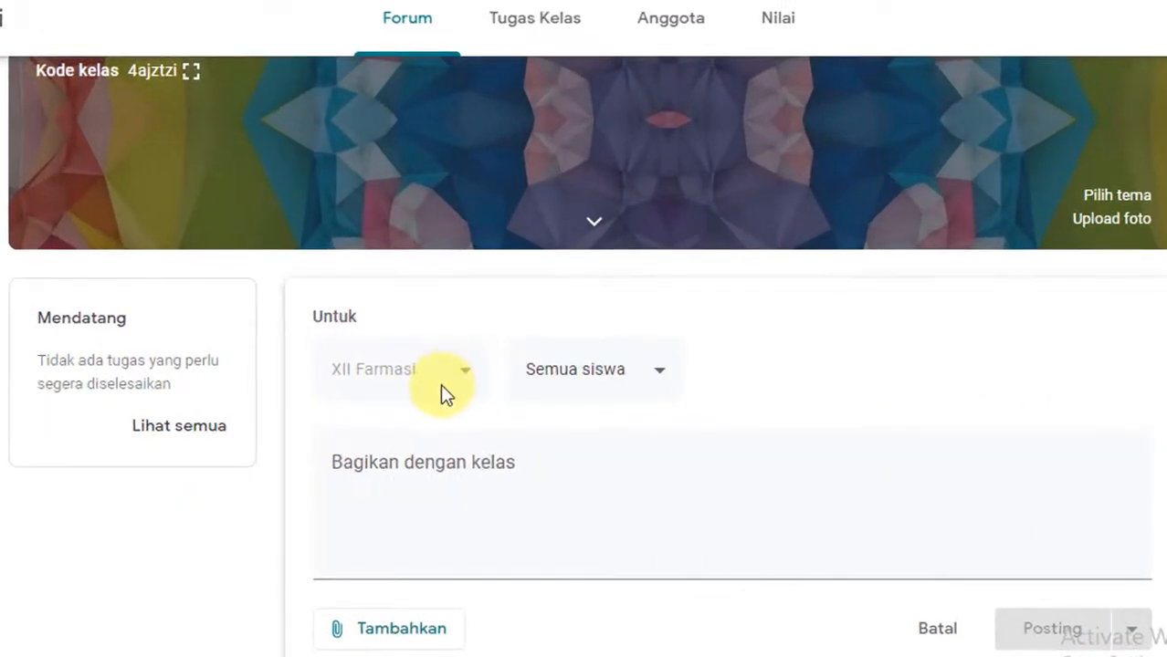
scroll(356, 557, "down", 1)
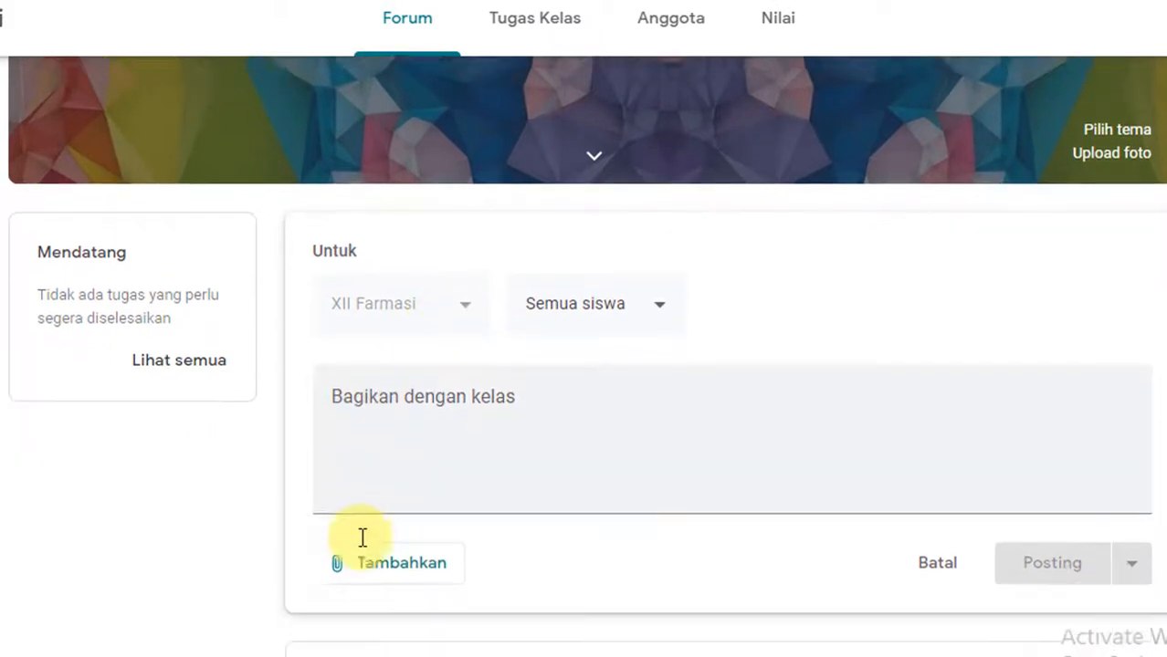
left_click(392, 517)
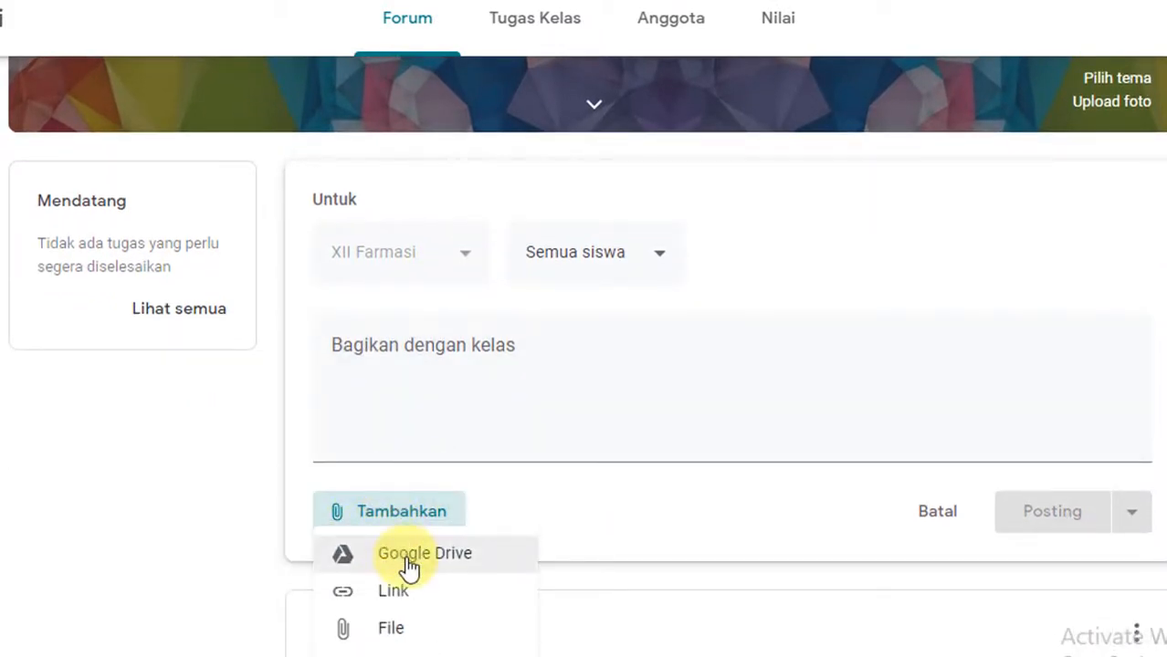
left_click(415, 561)
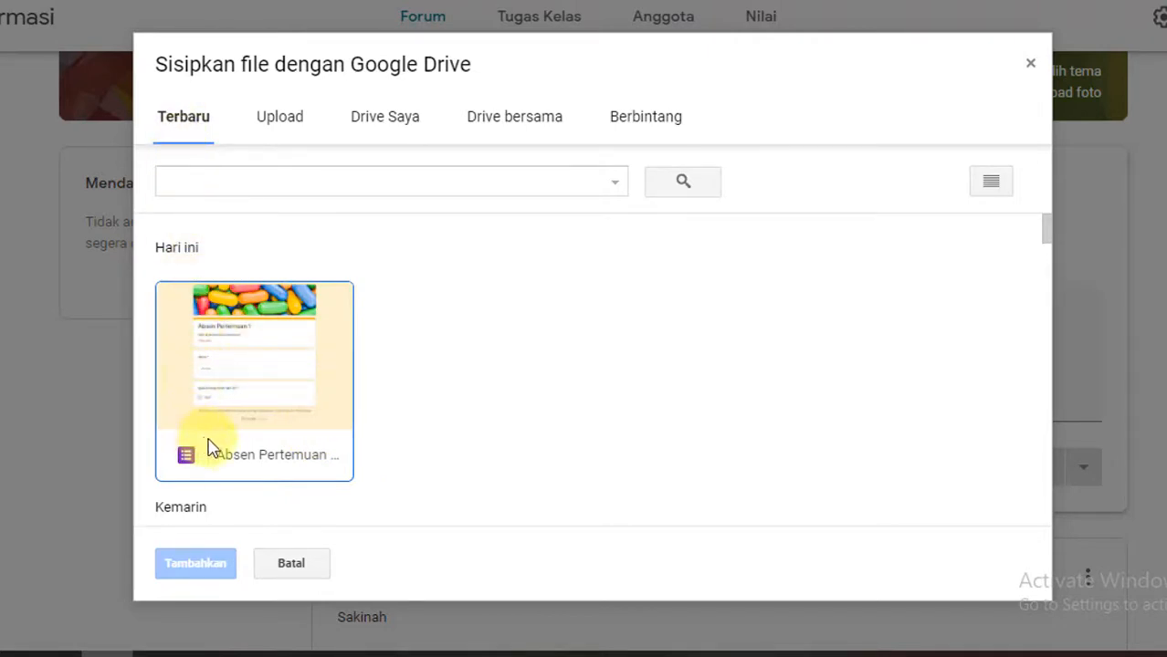
left_click(243, 395)
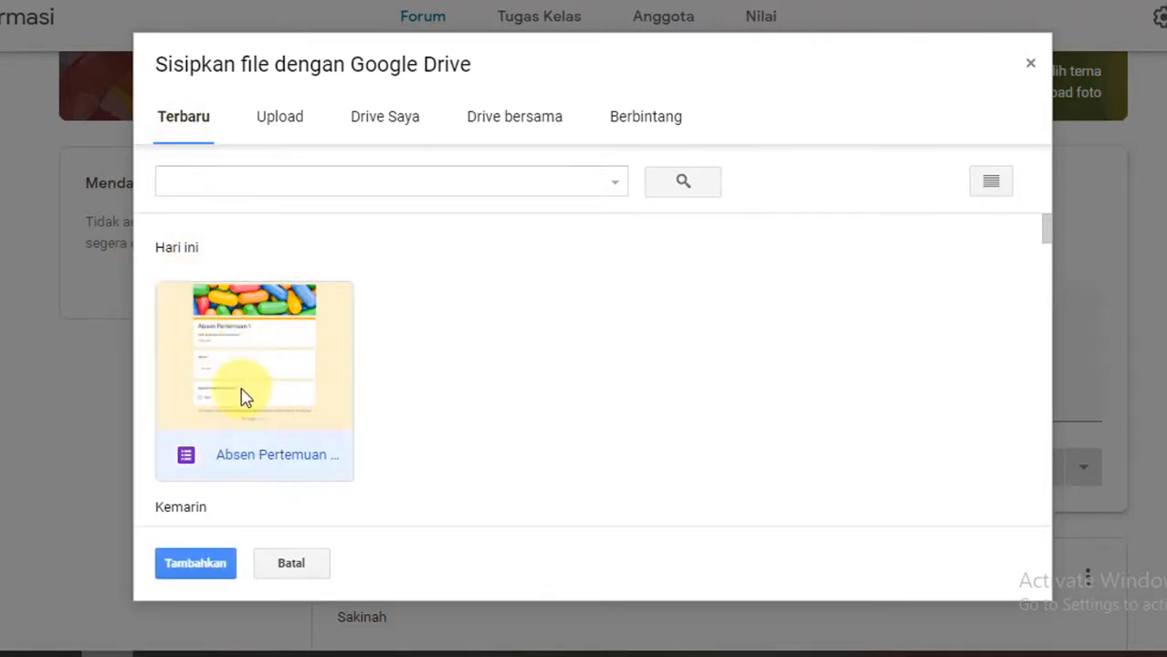
left_click(195, 562)
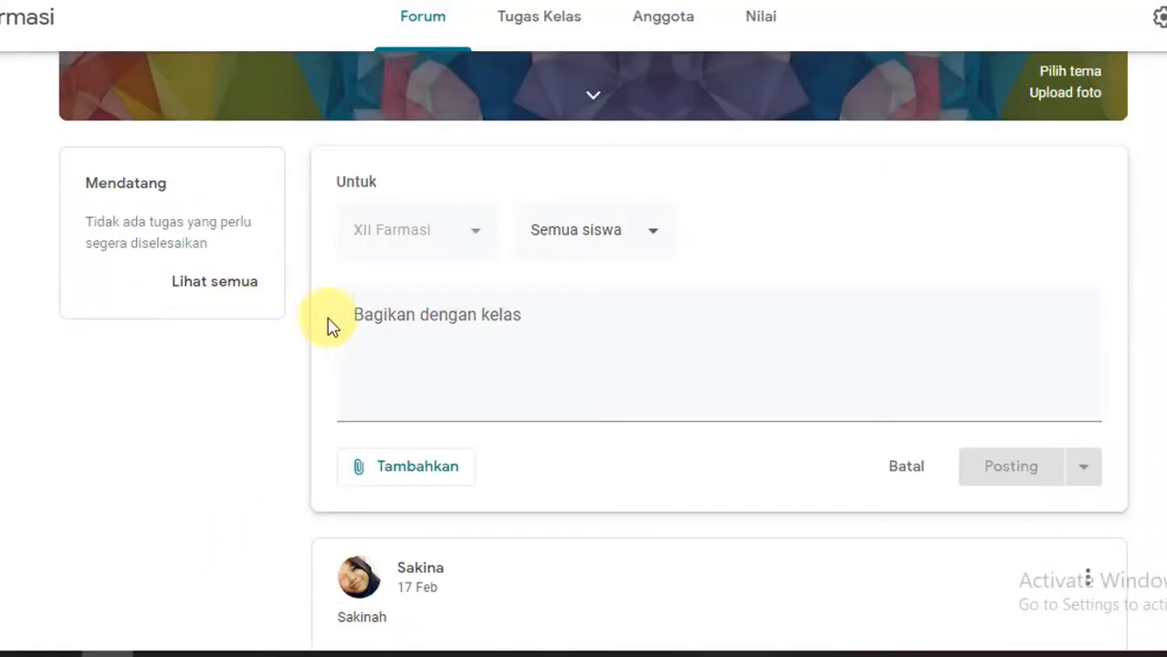
Step: Write the announcement message "Mohon isi absen kehadiran pertemuan 1. Batas waktu absen jam 12.00 WIB"
left_click(402, 314)
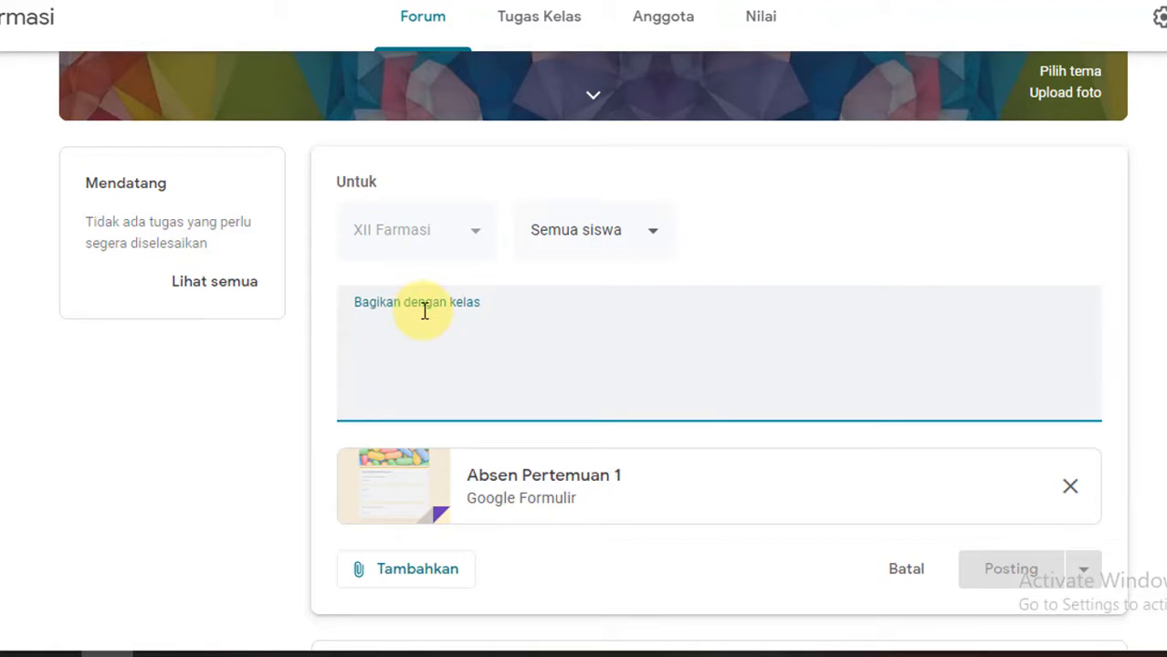
type("Mo")
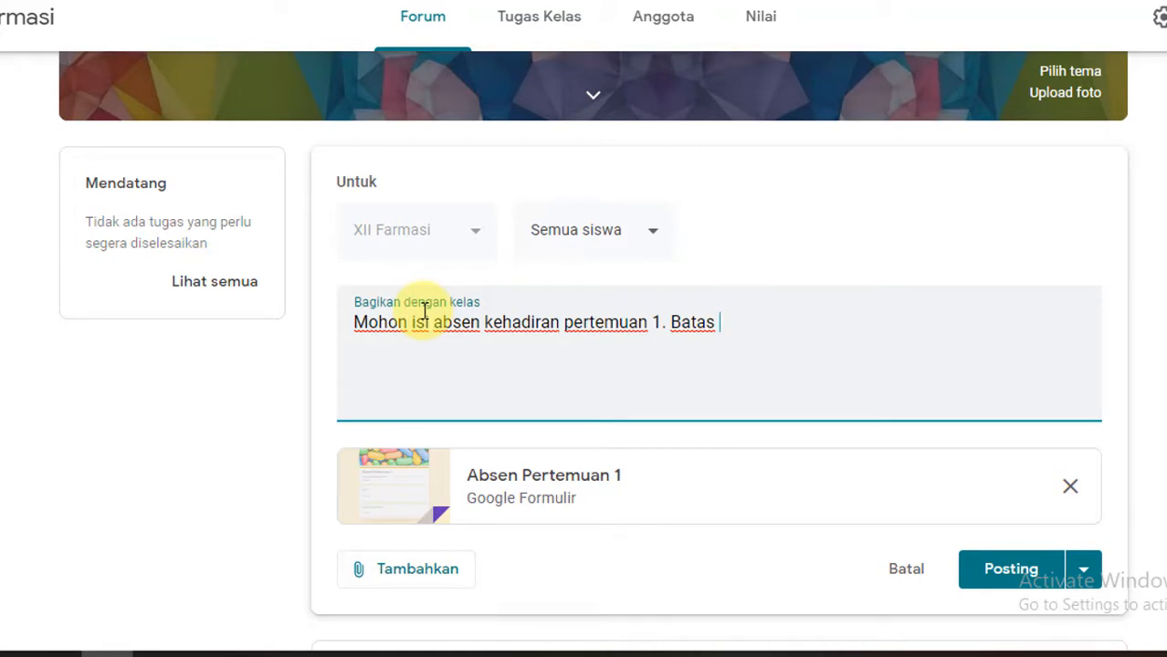
type("waktu a")
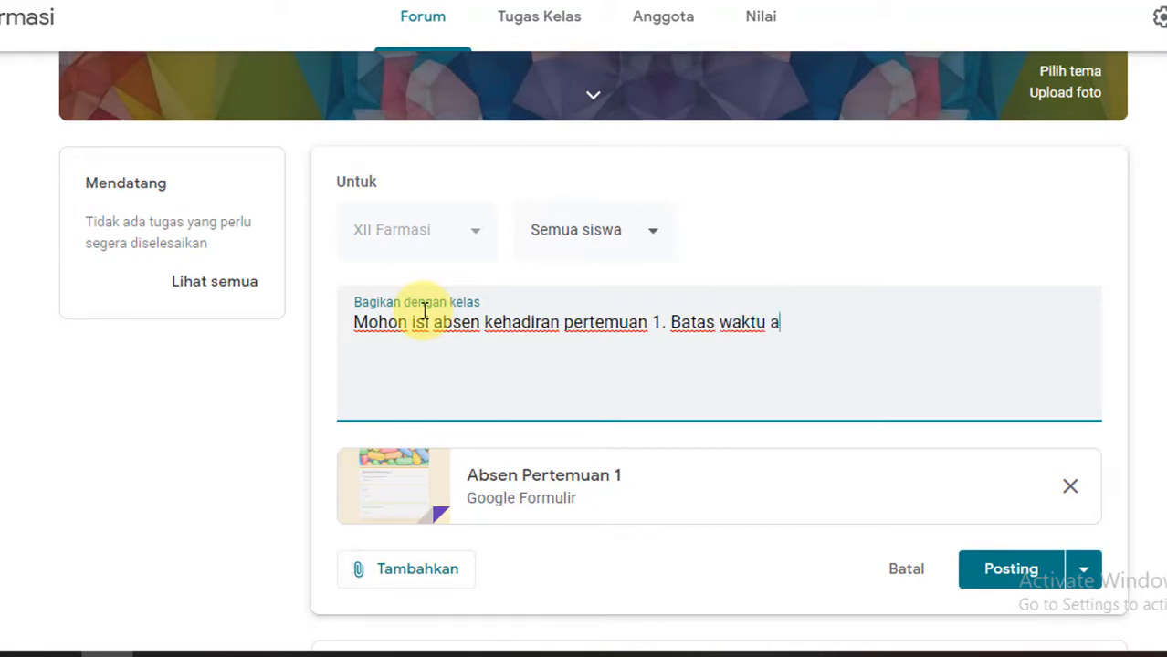
type("bsen jam")
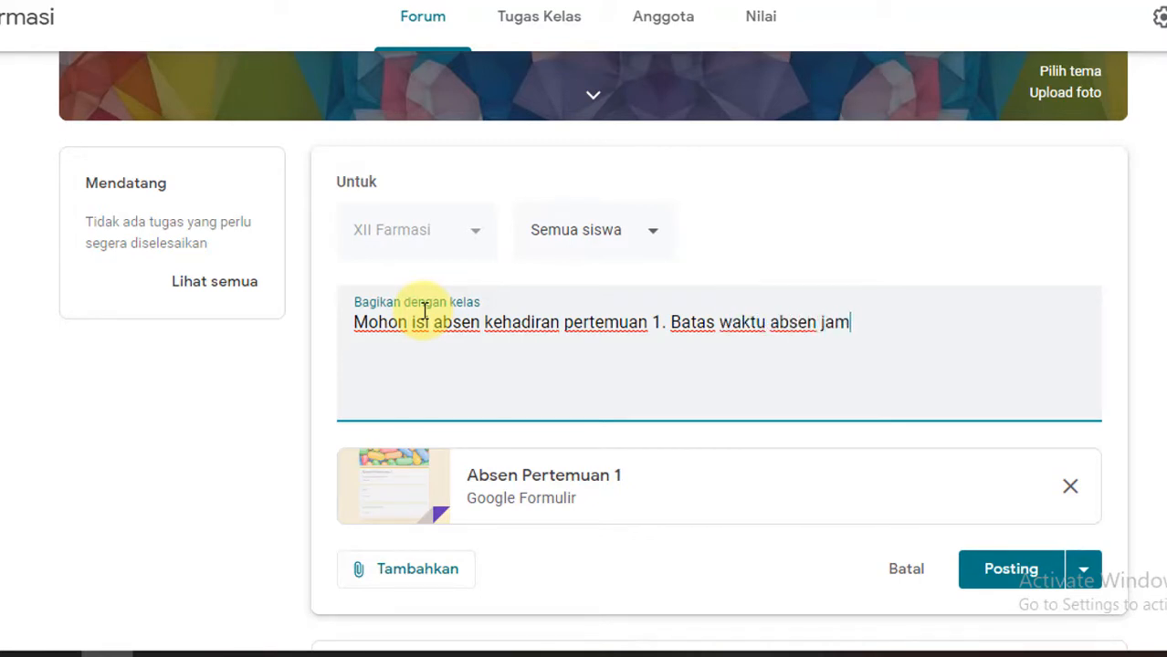
type(" 12.00 WIB")
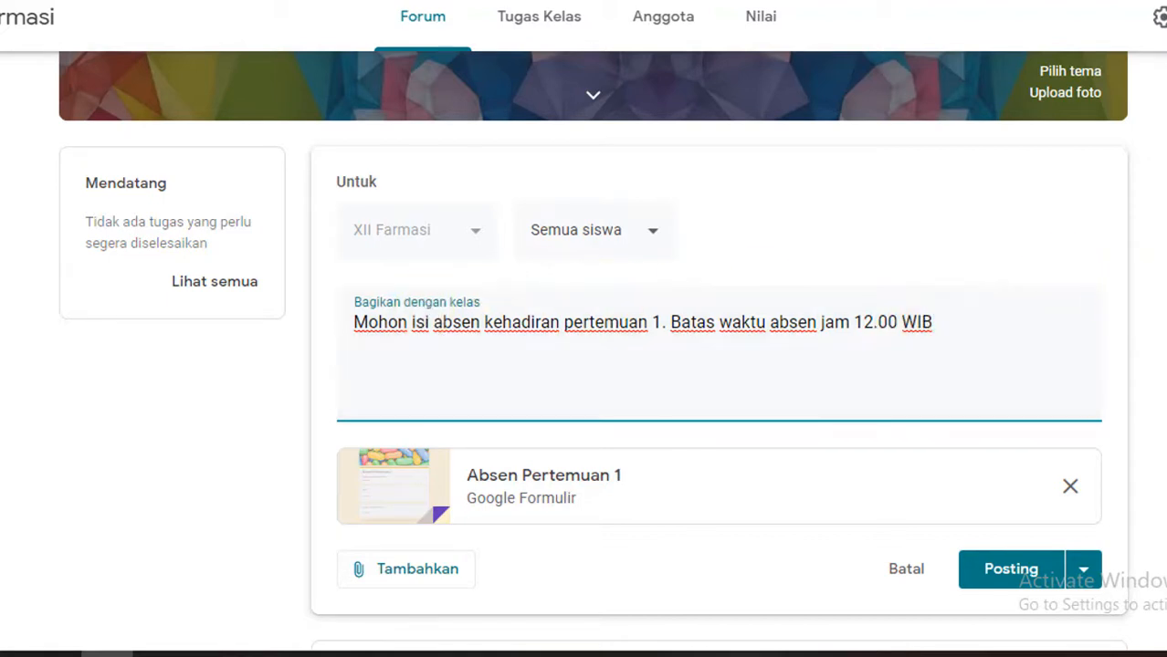
scroll(995, 404, "down", 3)
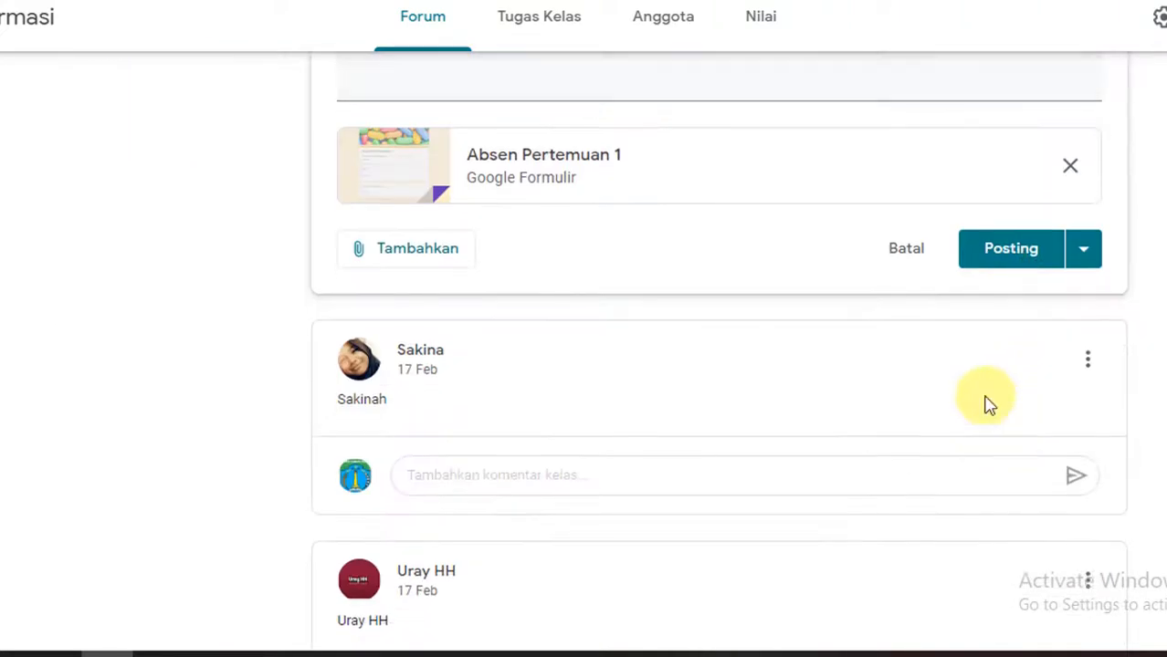
left_click(1083, 255)
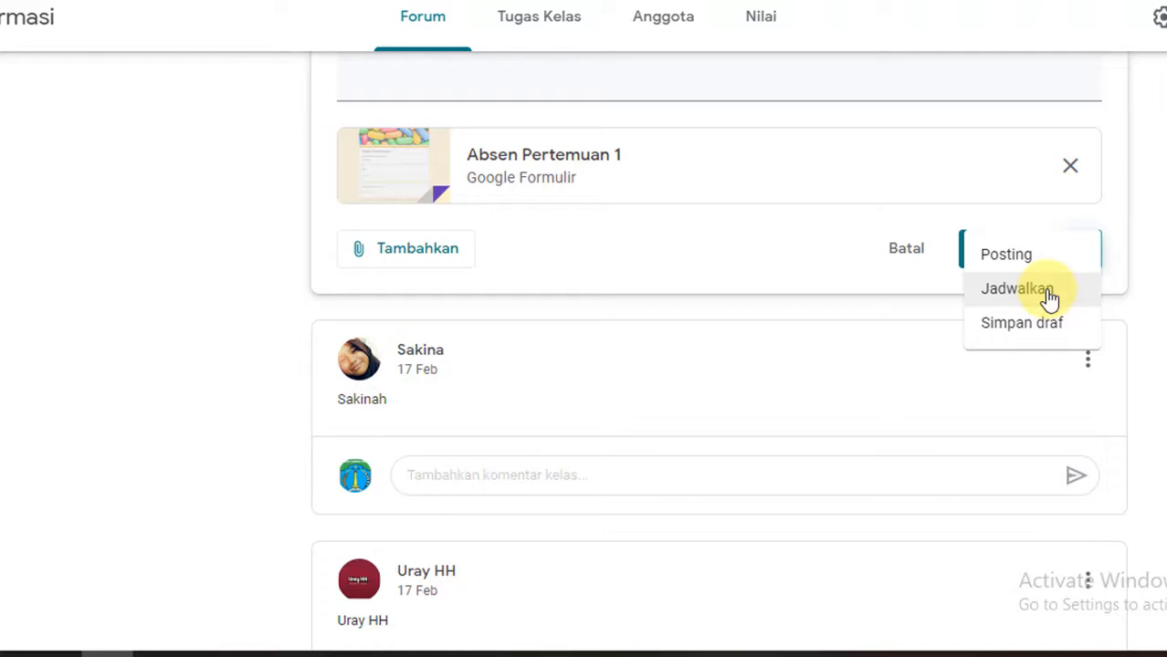
left_click(1049, 298)
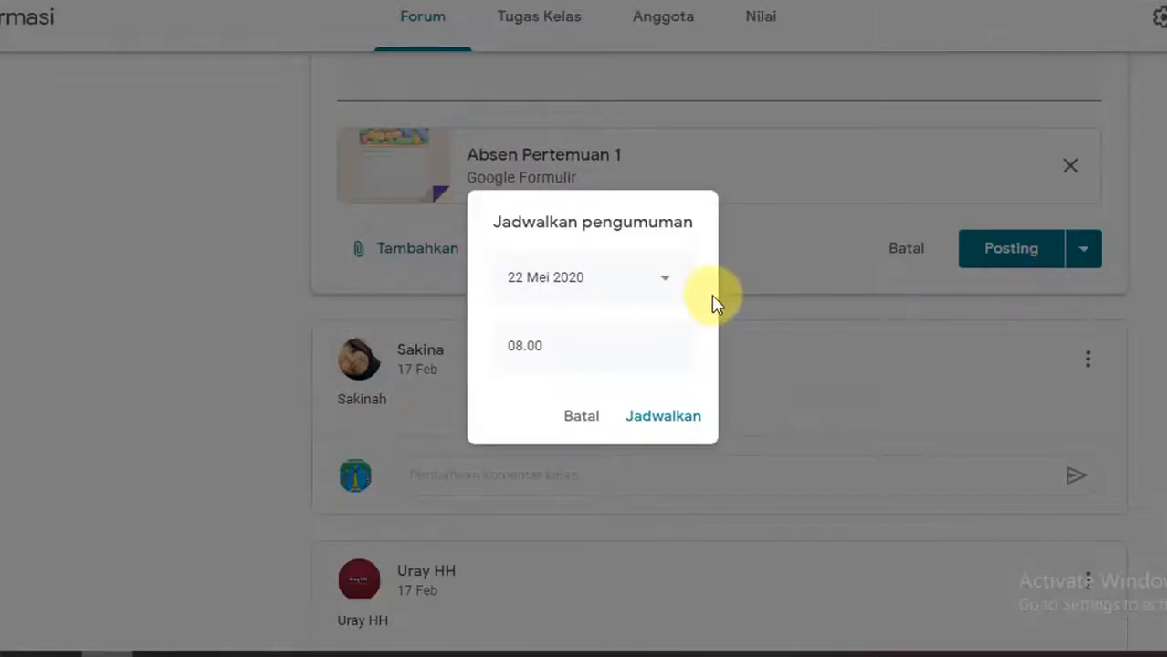
left_click(587, 422)
Step: Post the announcement with the attached form to the XII Farmasi Forum
scroll(1003, 274, "up", 1)
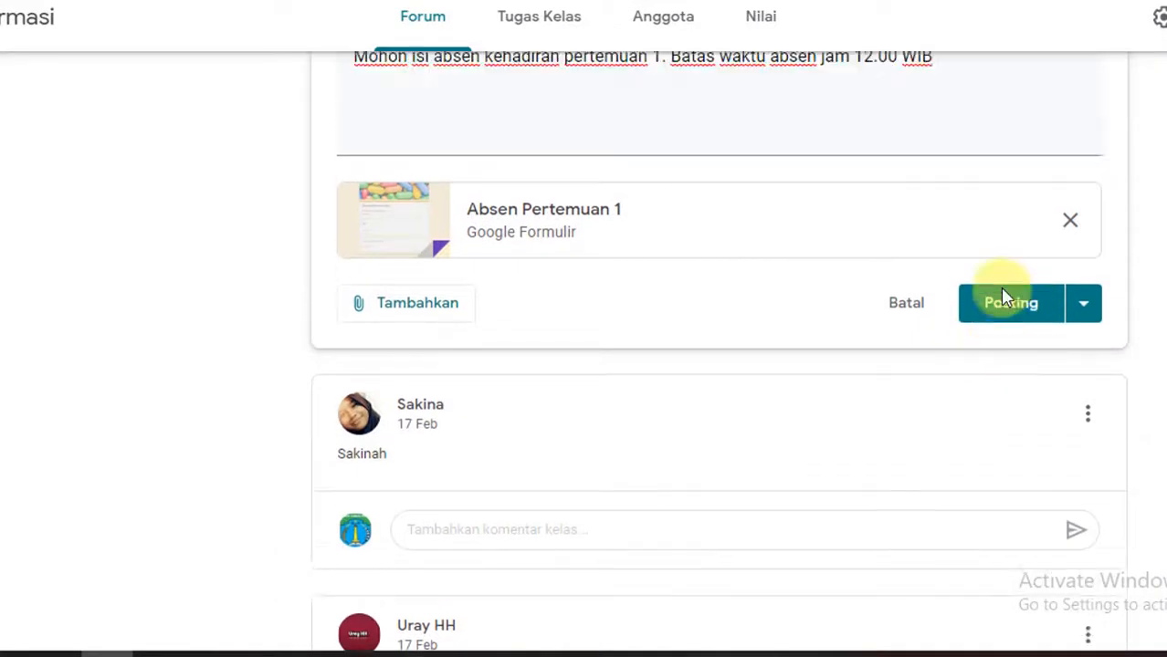
scroll(1001, 296, "up", 1)
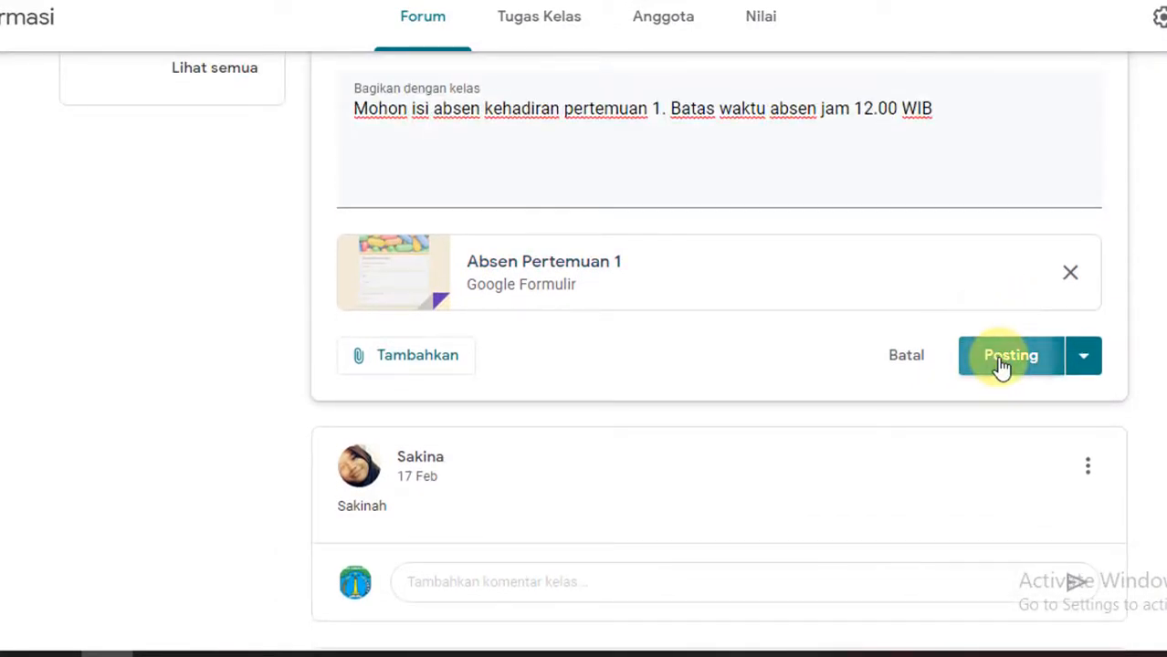
left_click(1002, 365)
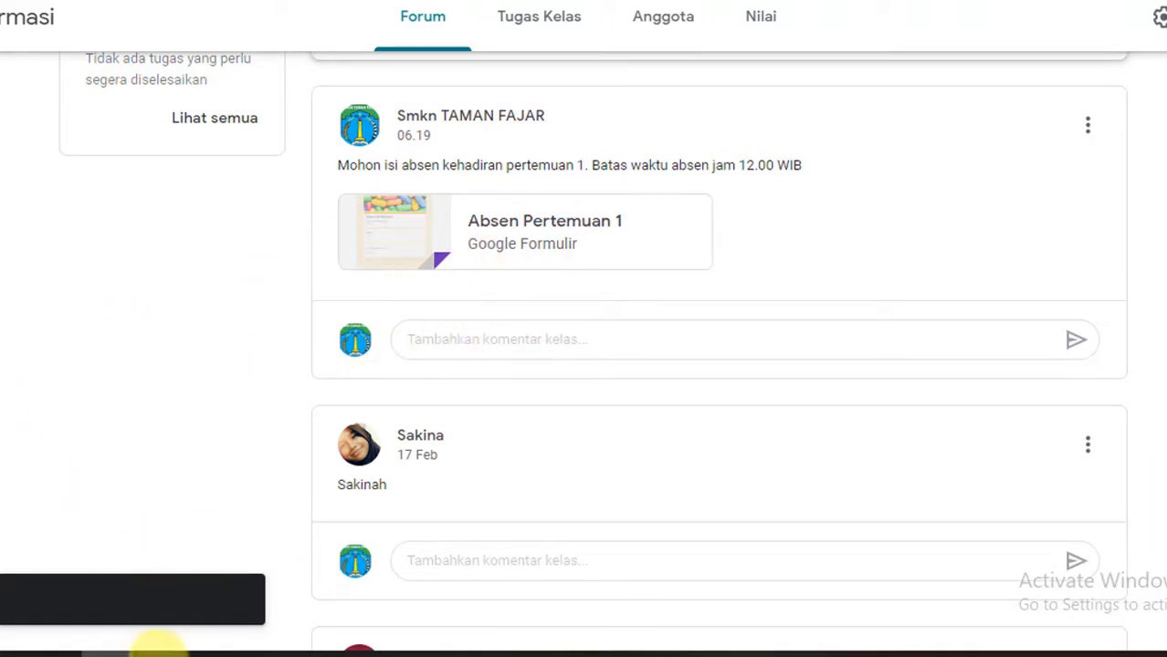
Step: Switch to Opera, close the Absen Pertemuan 1 form's page, and open the XII Farmasi class at the posted attendance announcement
left_click(159, 652)
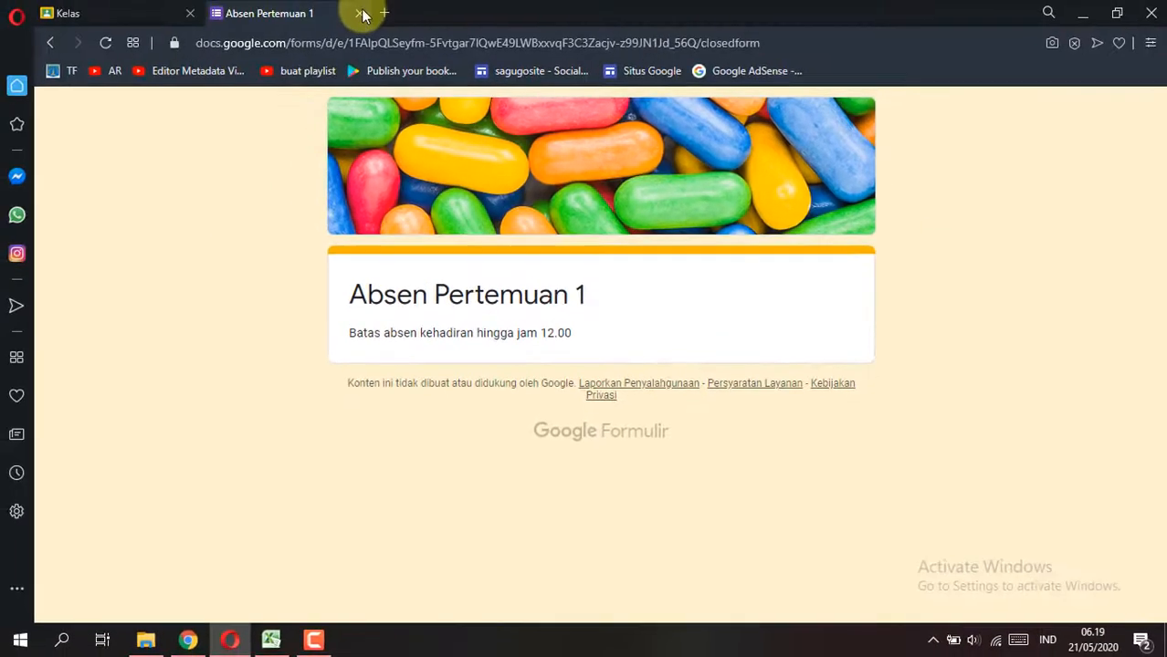
left_click(356, 14)
left_click(139, 203)
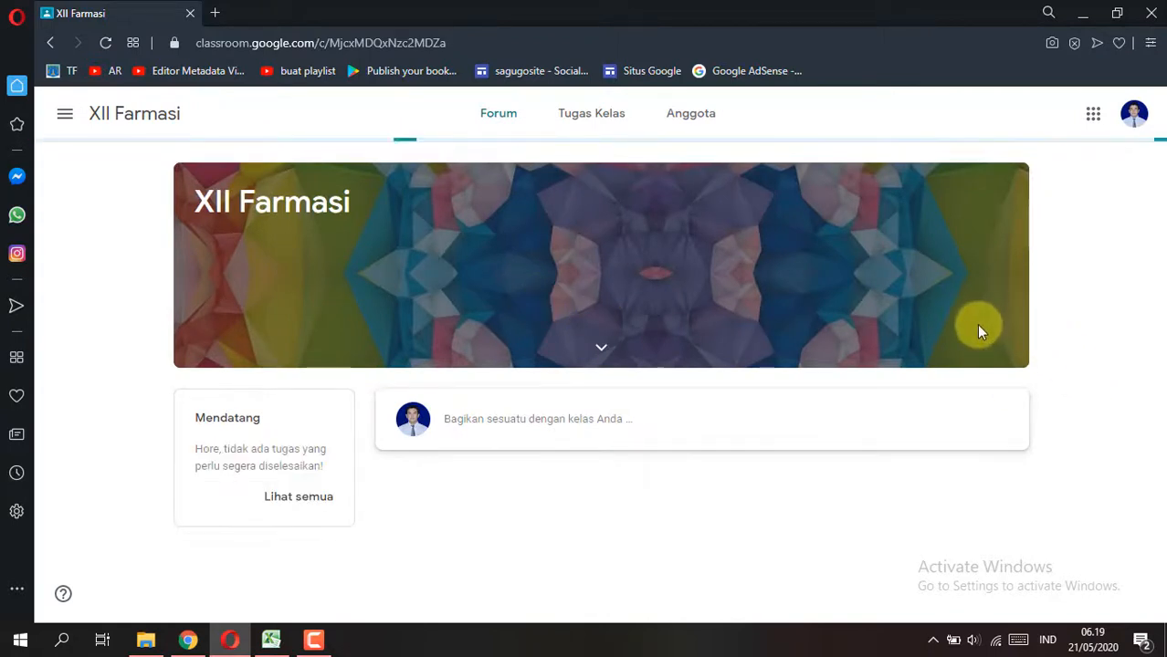
scroll(970, 336, "down", 2)
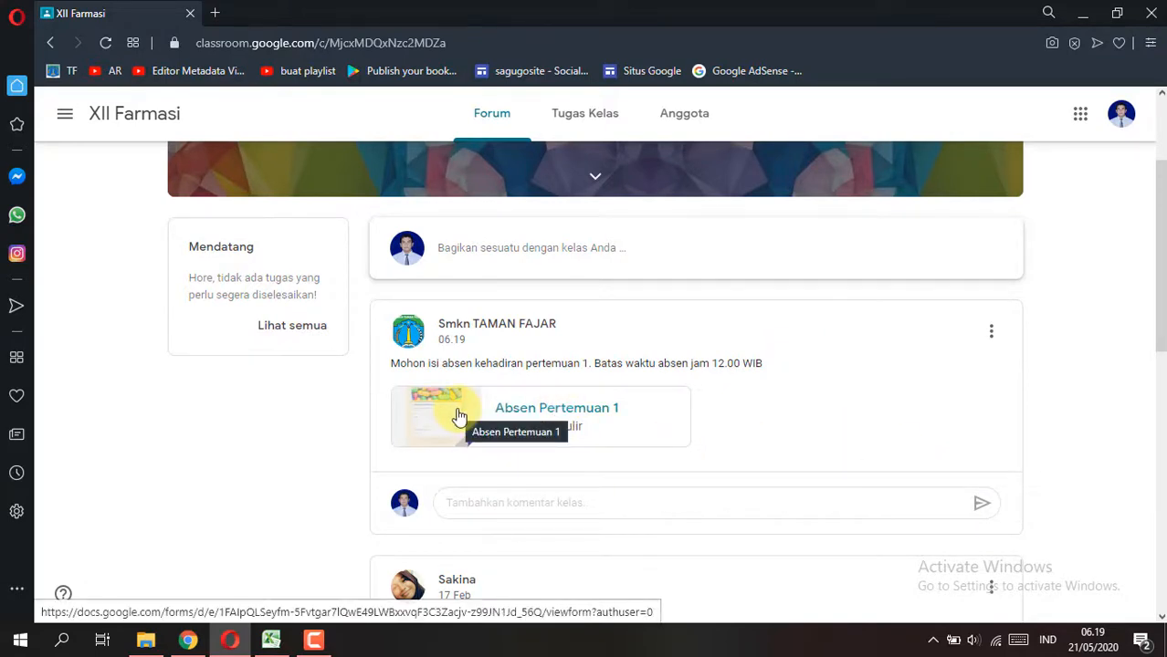
Step: Open the attached Absen Pertemuan 1 form, choose a student's name, mark attendance as Hadir, submit it, and return to the XII Farmasi class
left_click(460, 415)
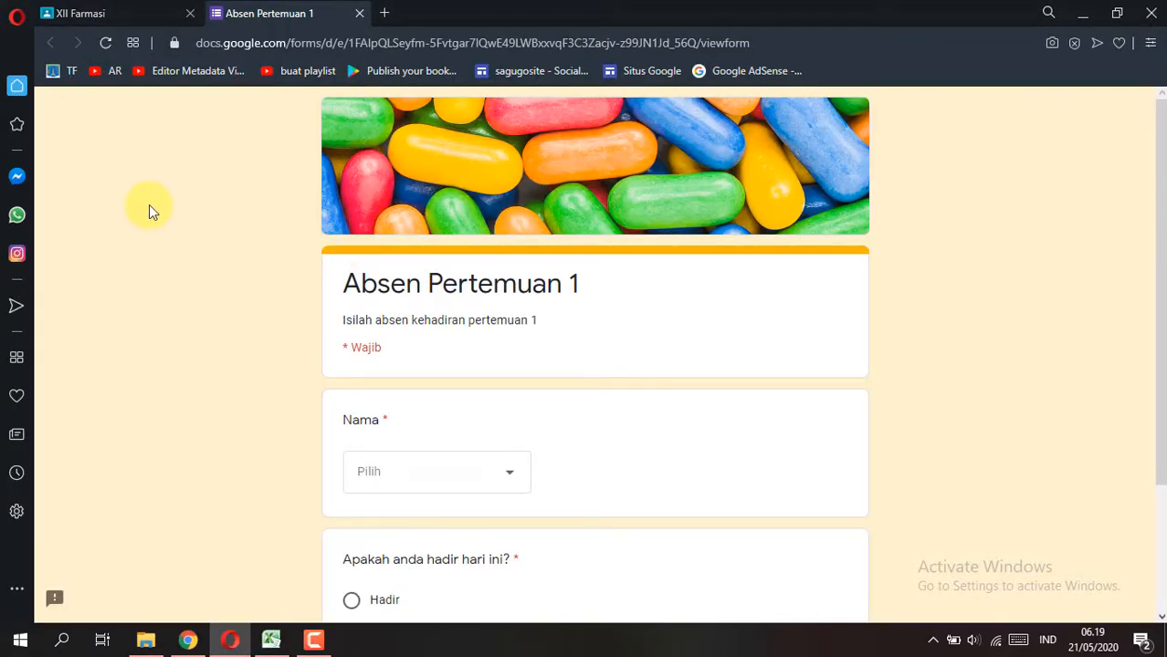
scroll(402, 342, "down", 2)
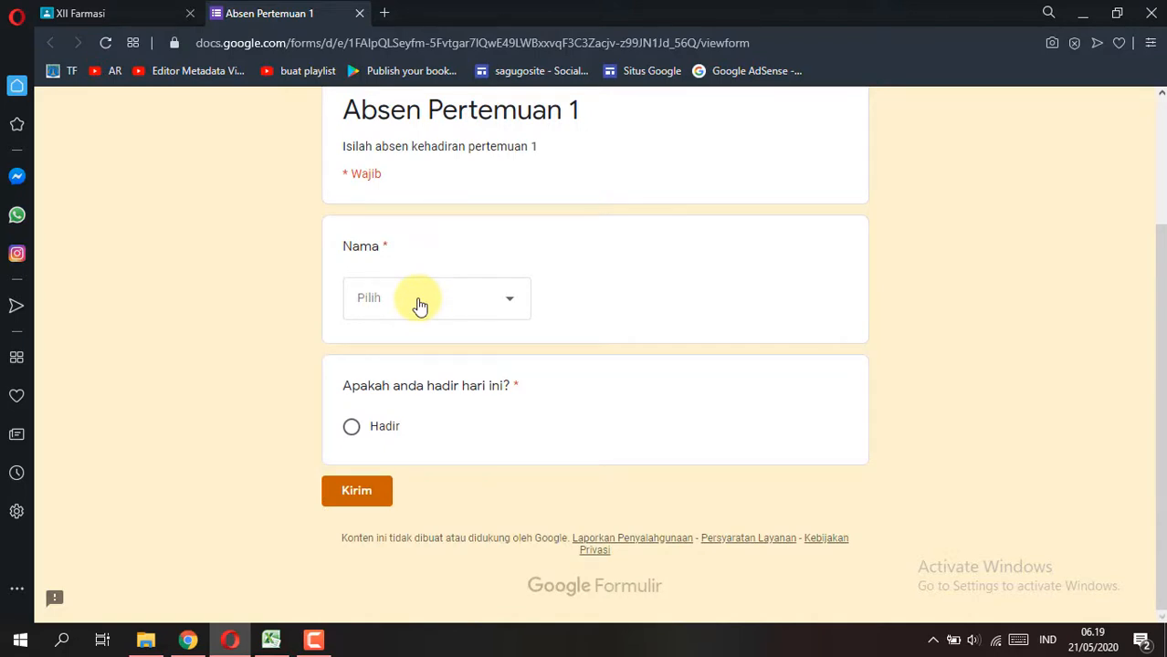
left_click(419, 305)
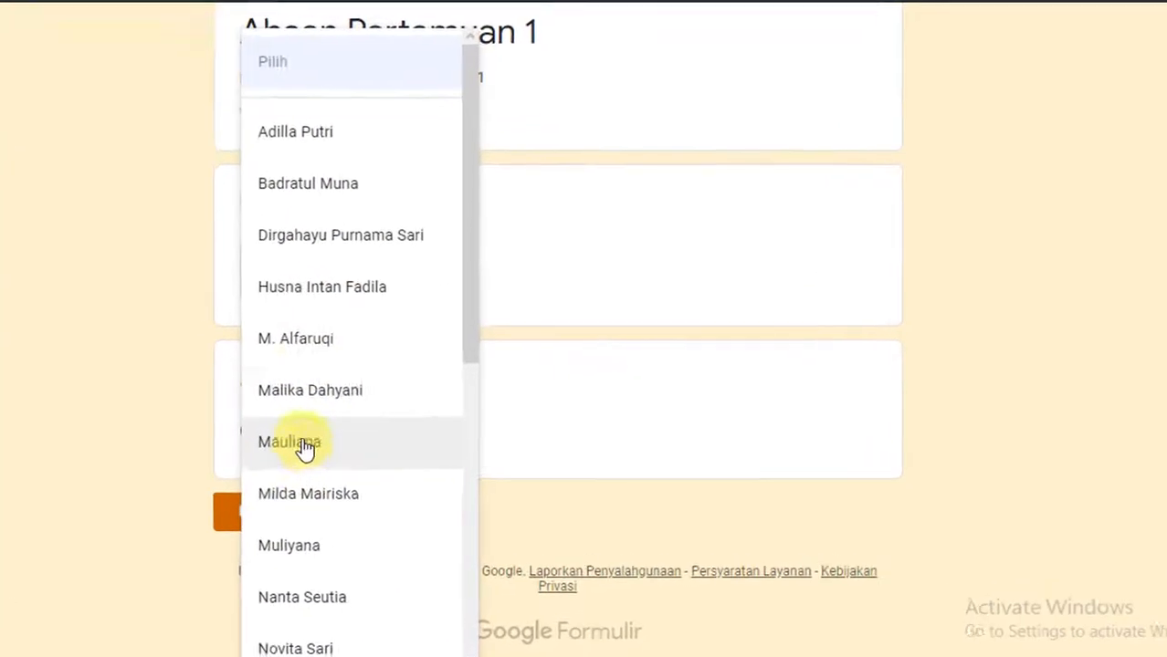
left_click(301, 340)
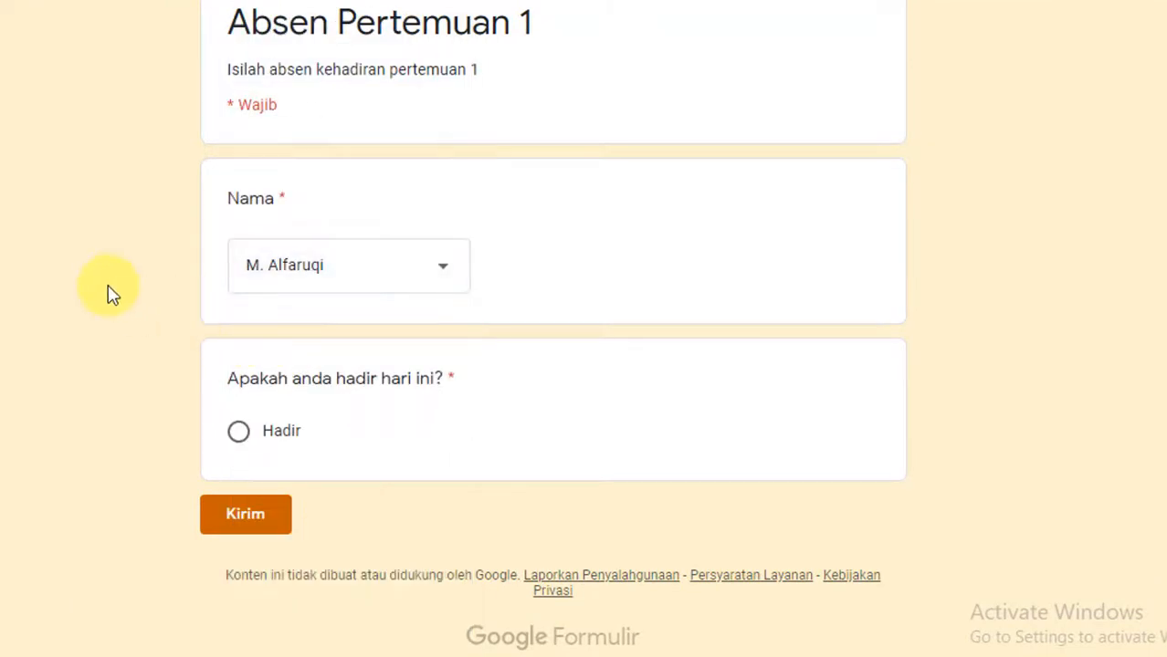
left_click(239, 435)
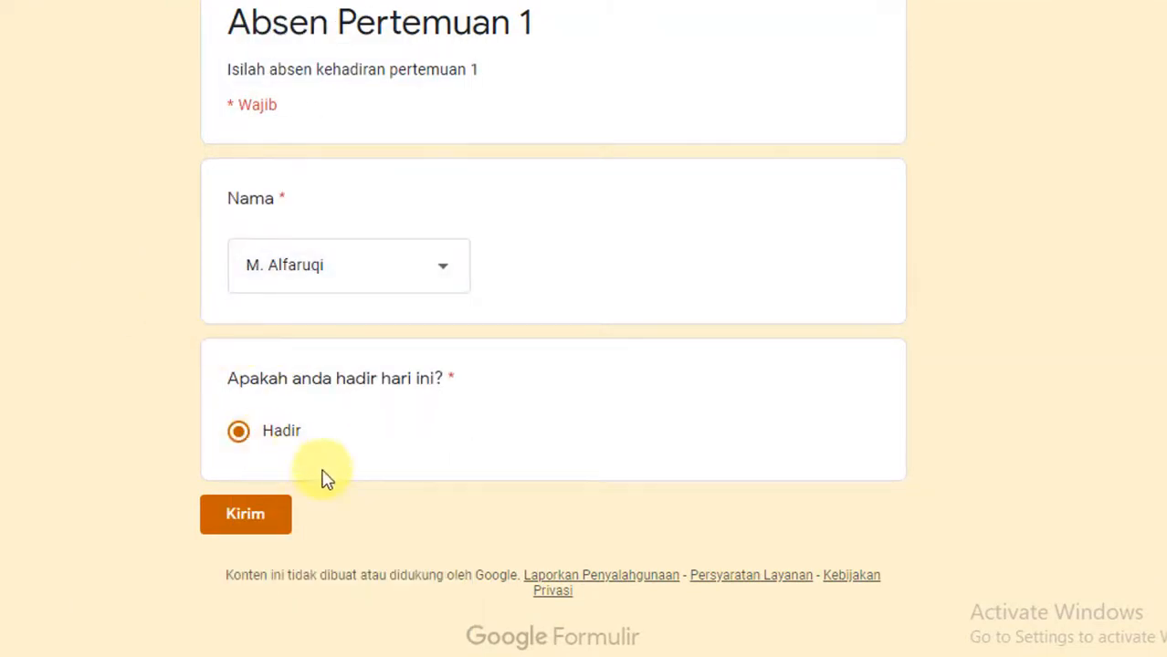
left_click(242, 528)
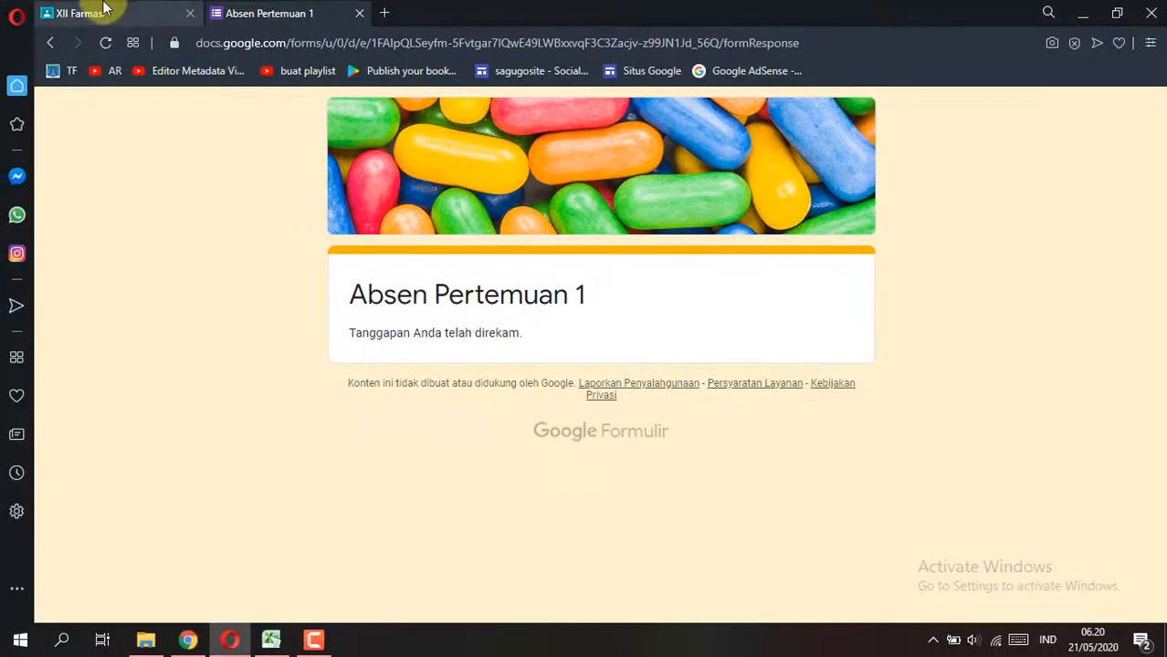
left_click(103, 10)
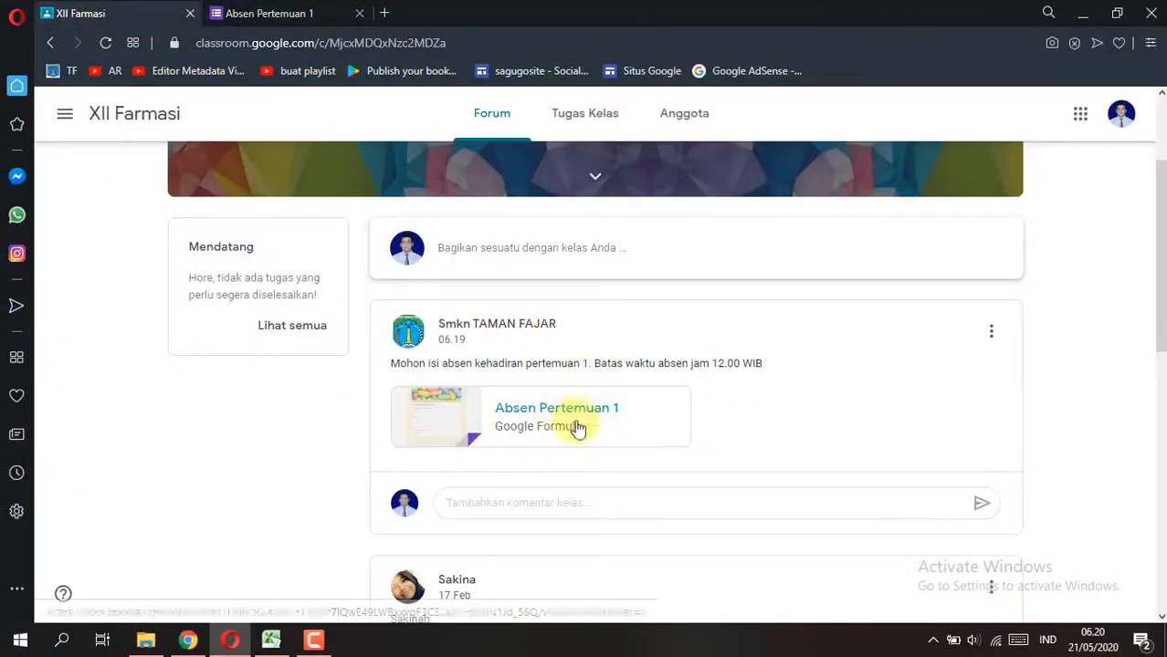
Step: Switch to Chrome and create a new spreadsheet, Absen Pertemuan 1 (Respons), from the Absen Pertemuan 1 form's responses
left_click(187, 639)
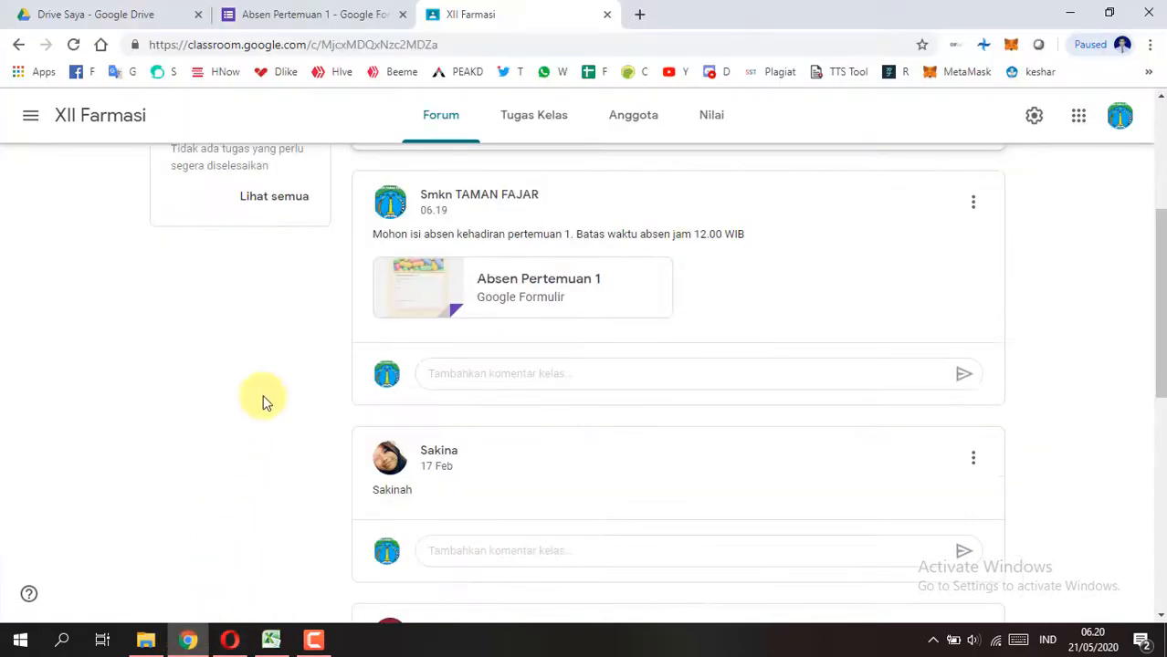
scroll(307, 357, "up", 3)
left_click(321, 8)
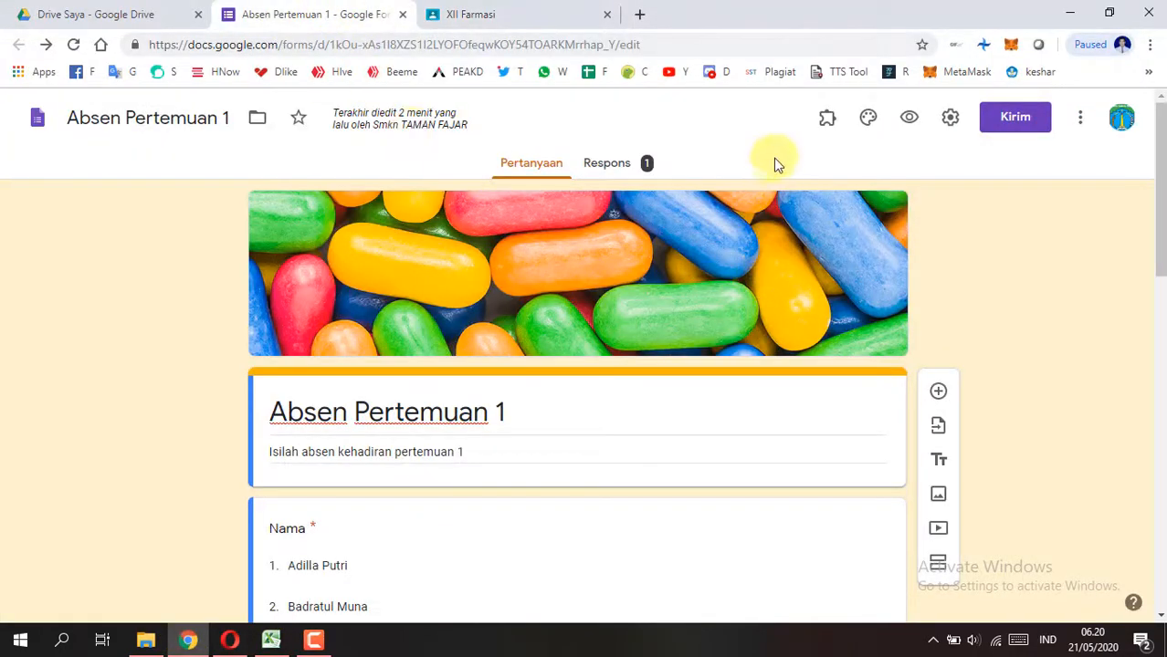
left_click(606, 166)
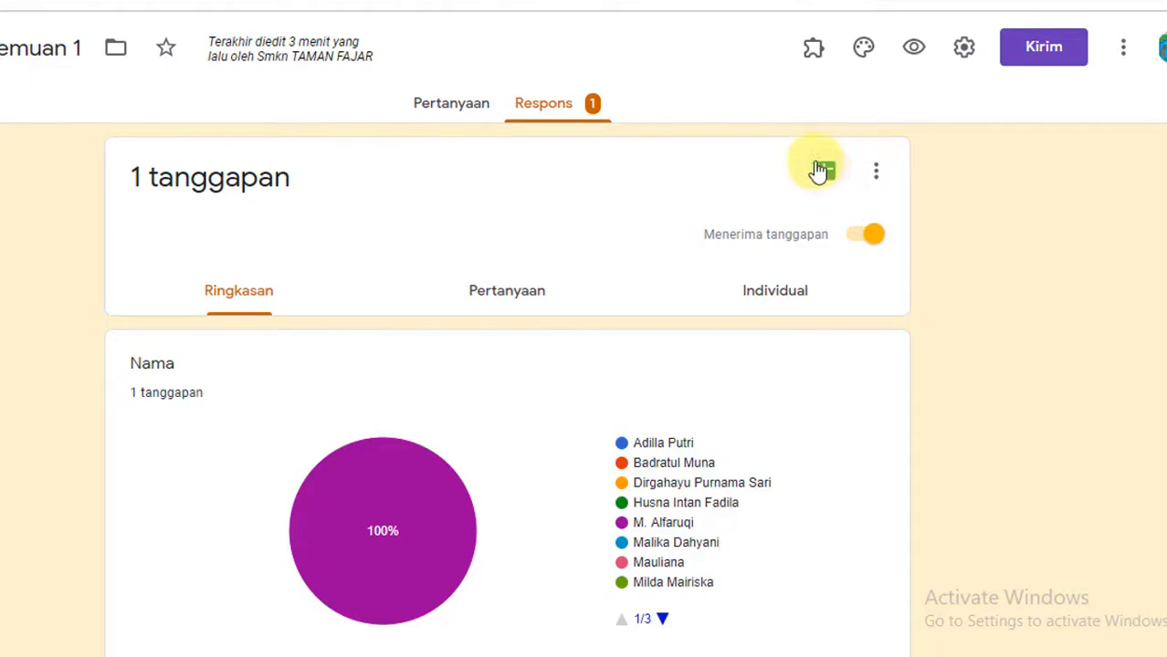
left_click(829, 182)
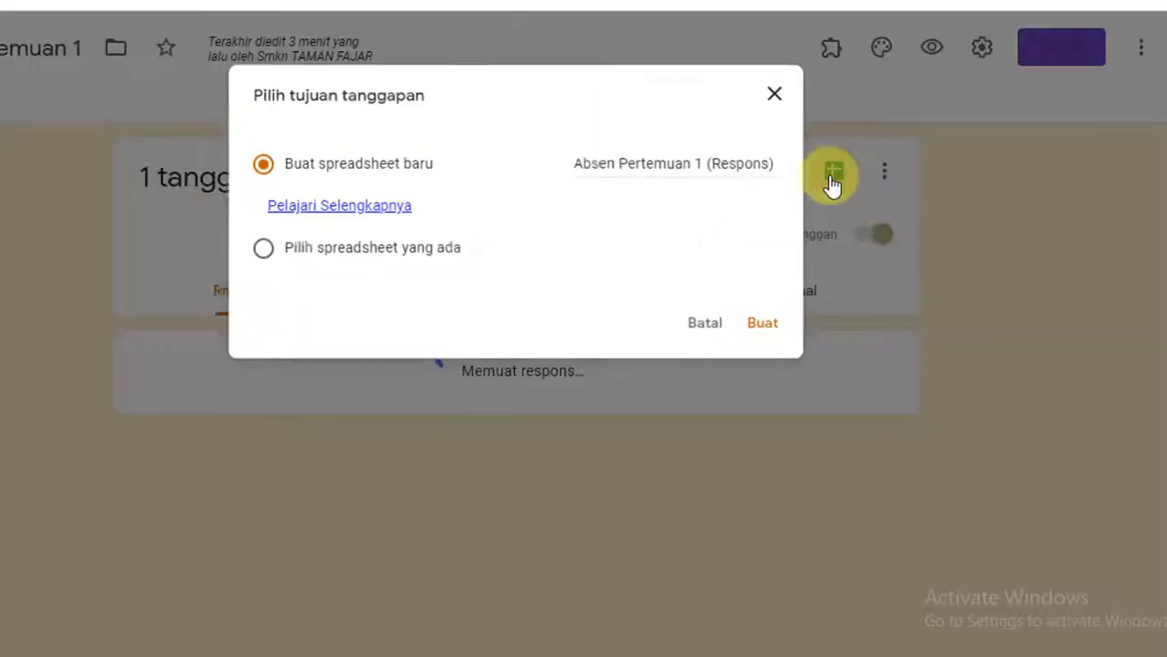
left_click(768, 327)
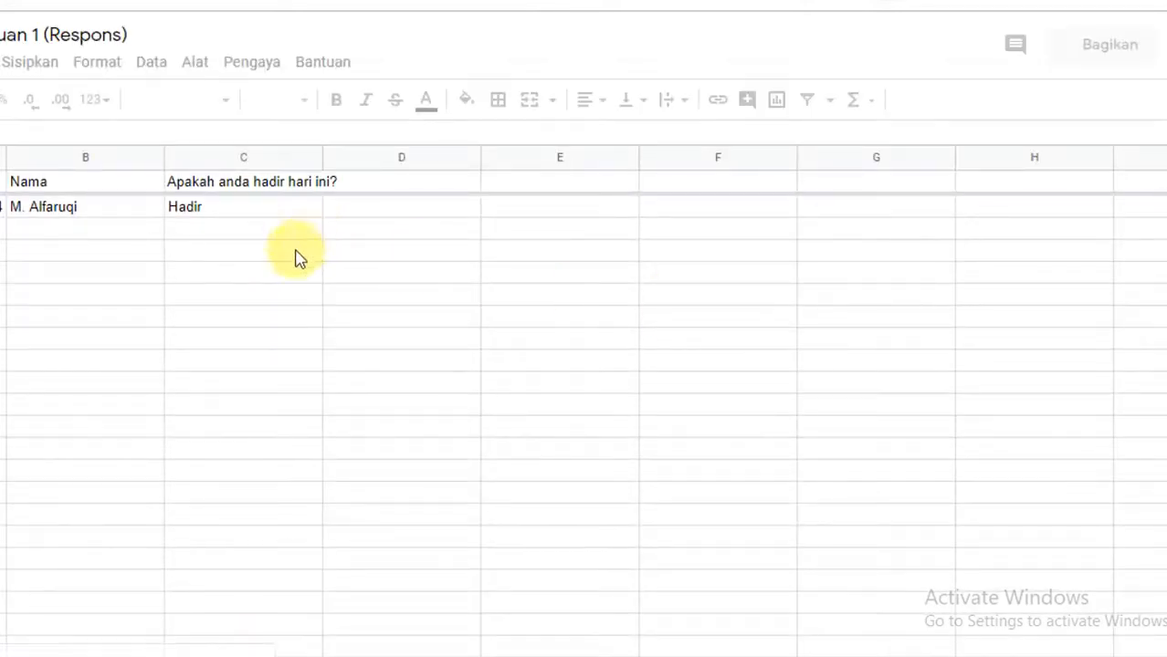
Step: Examine the timestamp, name and attendance columns of the form responses in the Absen Pertemuan 1 (Respons) spreadsheet
left_click(245, 191)
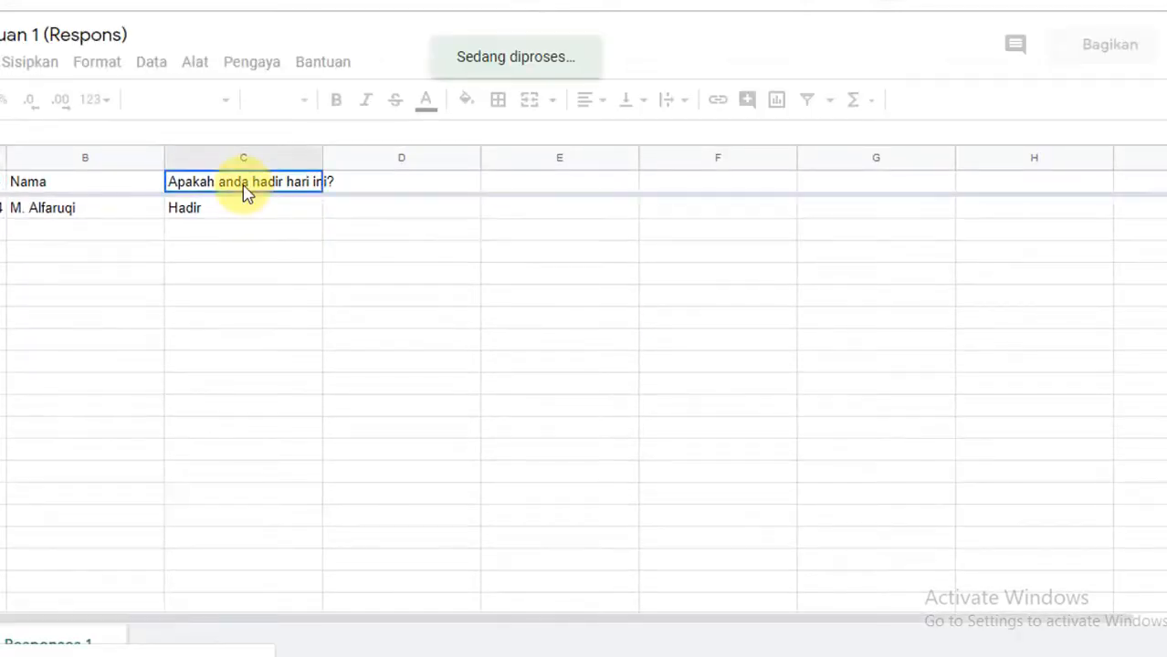
left_click(99, 230)
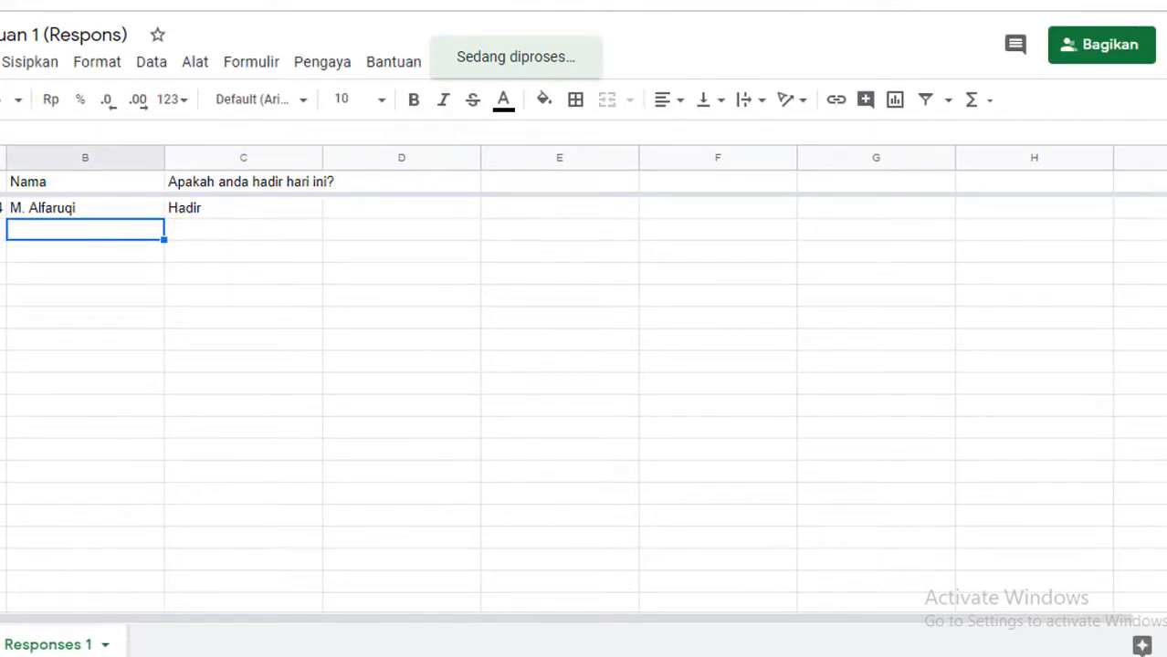
left_click(2, 230)
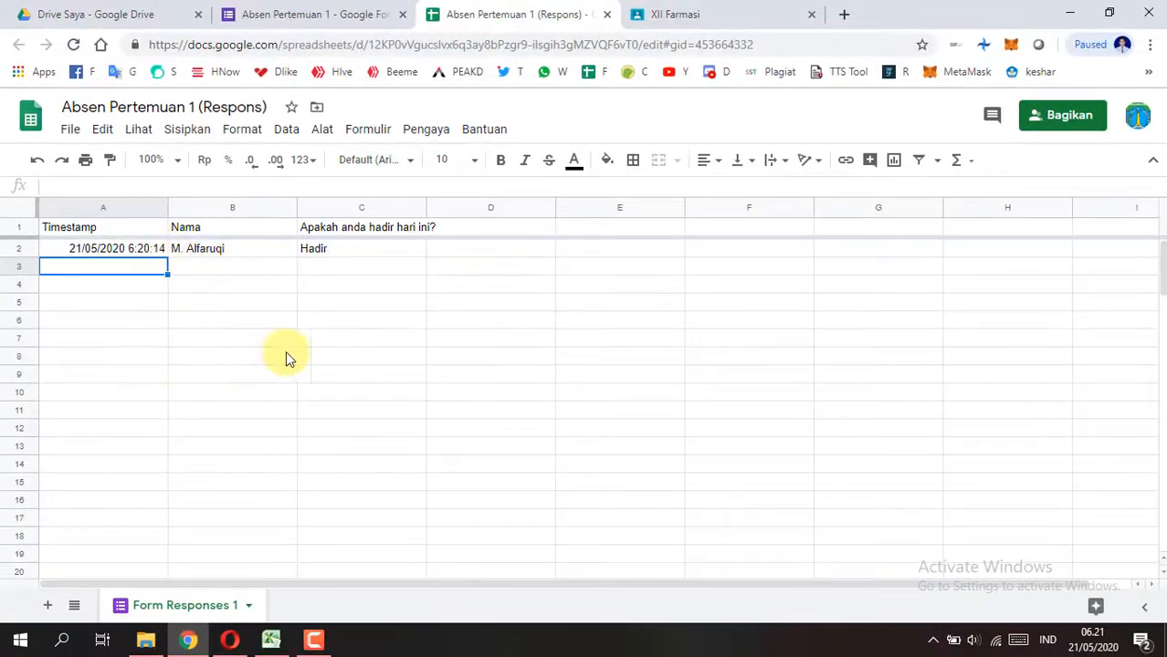
scroll(242, 474, "down", 2)
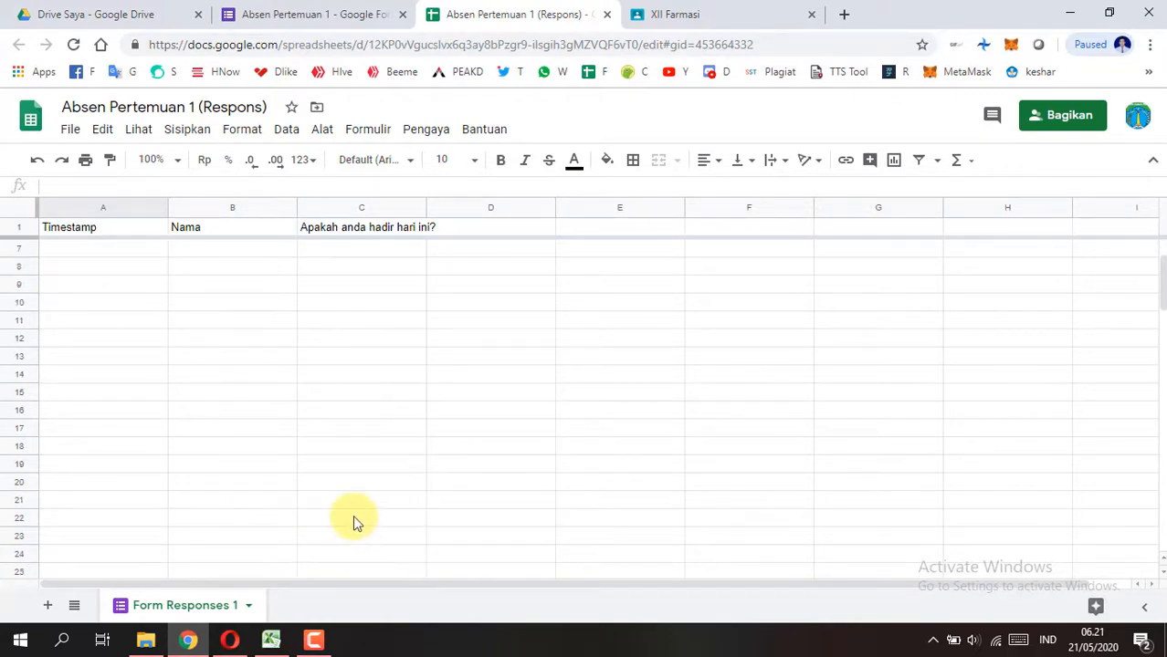
scroll(356, 522, "down", 1)
scroll(352, 523, "up", 3)
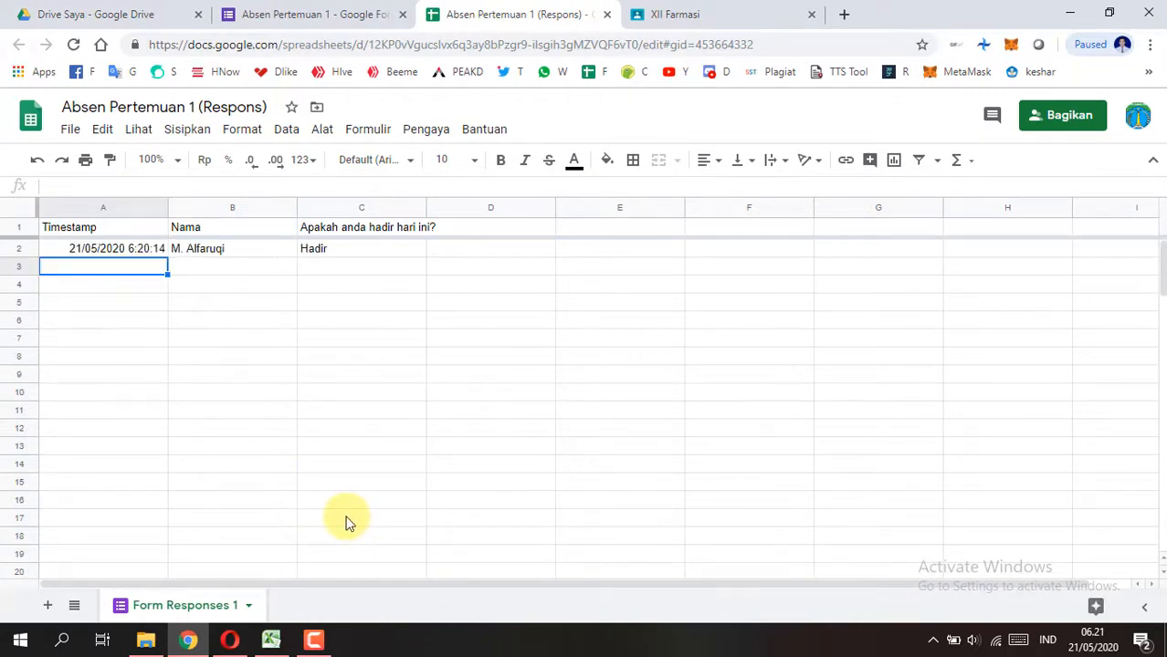
scroll(347, 522, "down", 3)
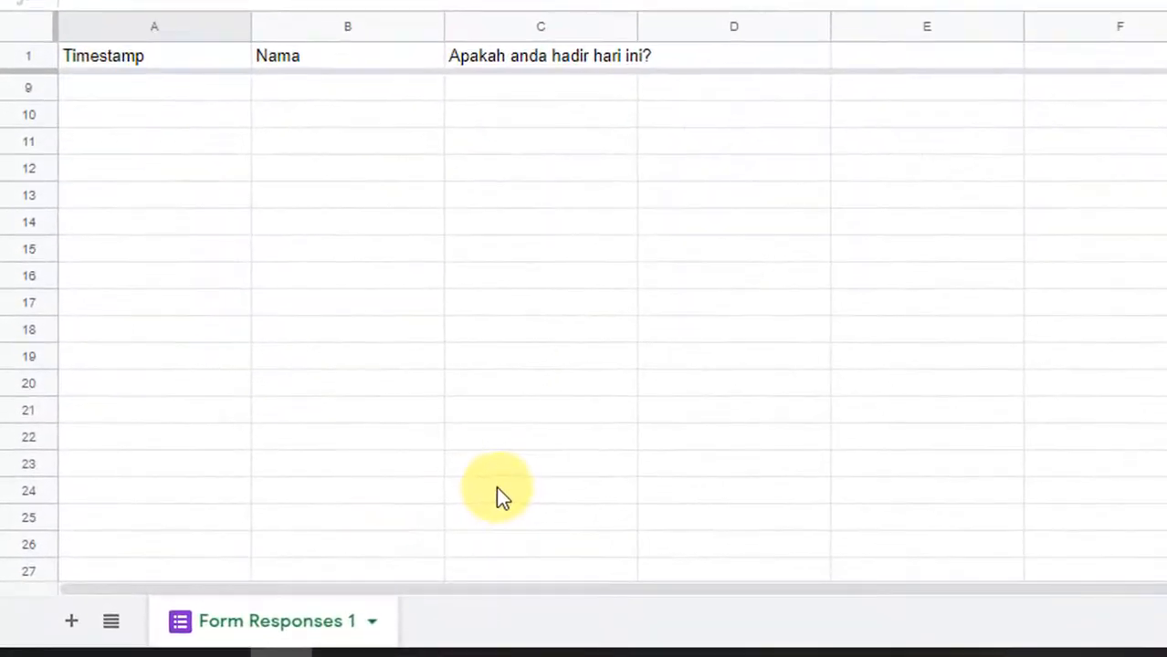
scroll(475, 470, "down", 1)
scroll(457, 451, "up", 3)
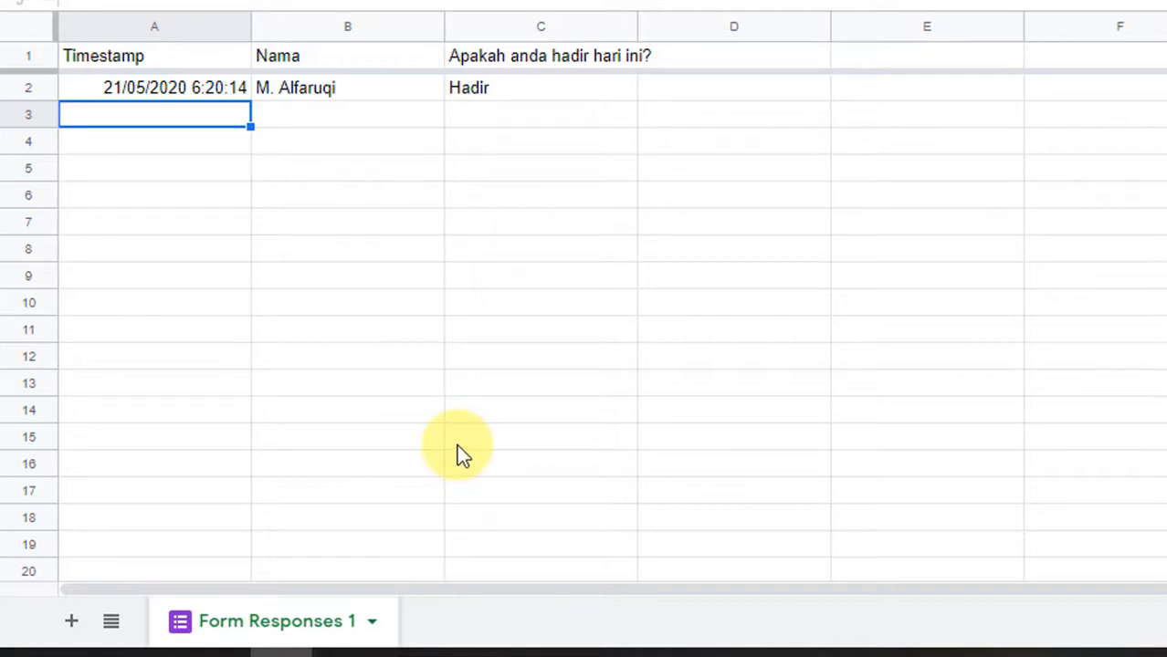
Step: Review the form's response summary and its response spreadsheet, and return to the XII Farmasi class Forum
left_click(598, 203)
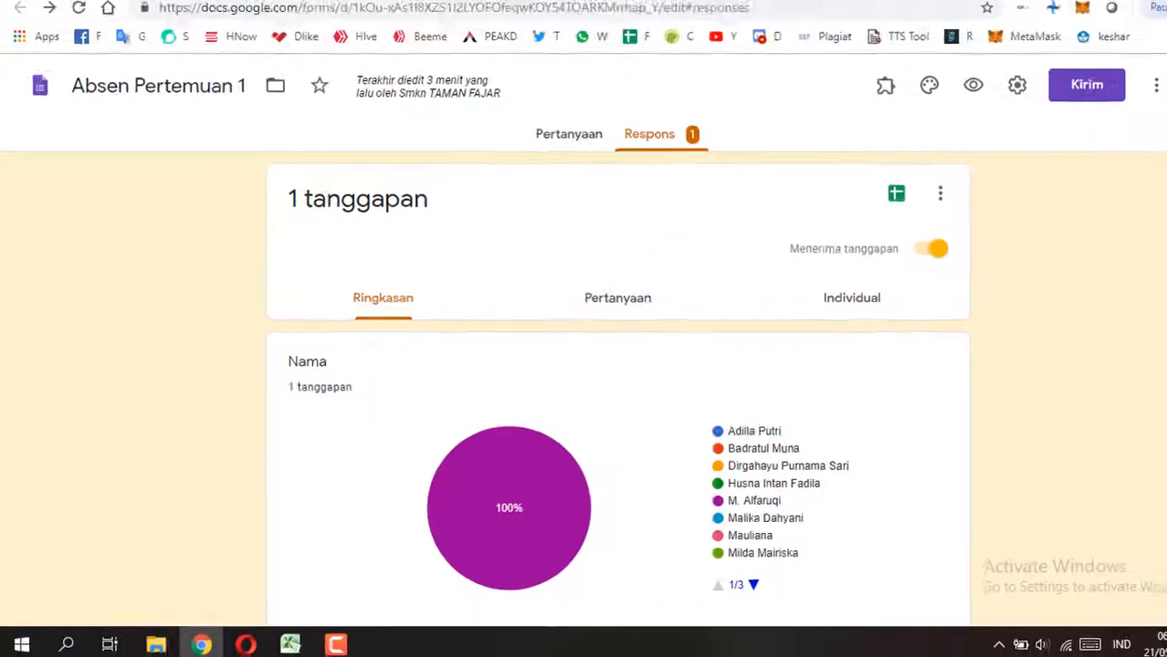
left_click(541, 12)
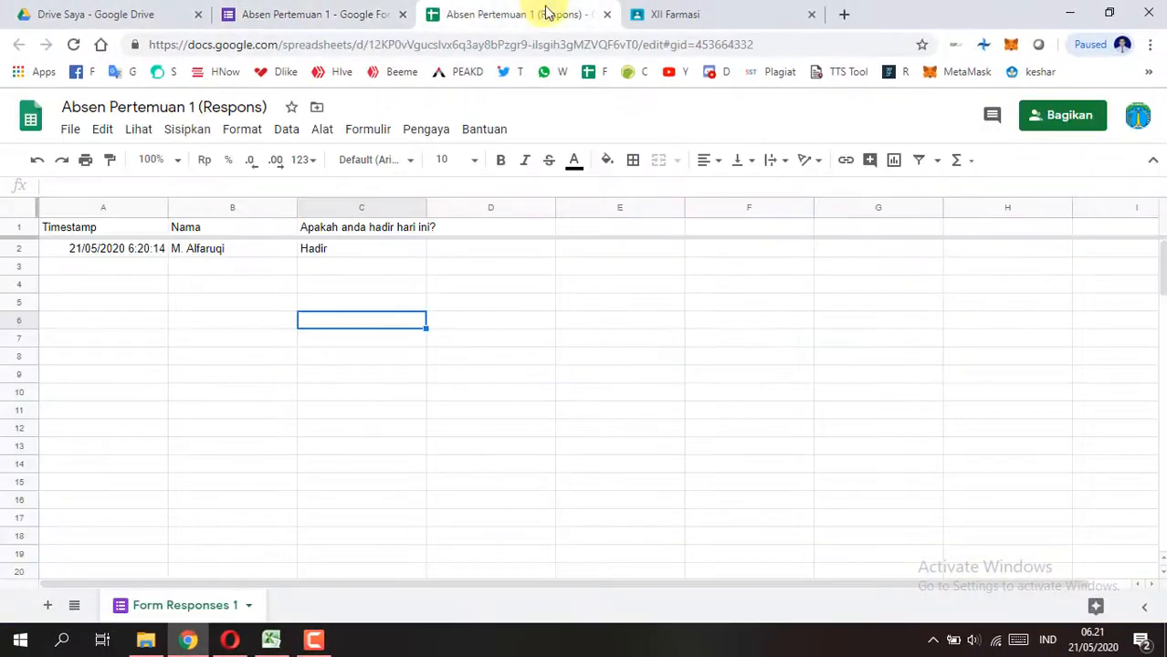
left_click(672, 11)
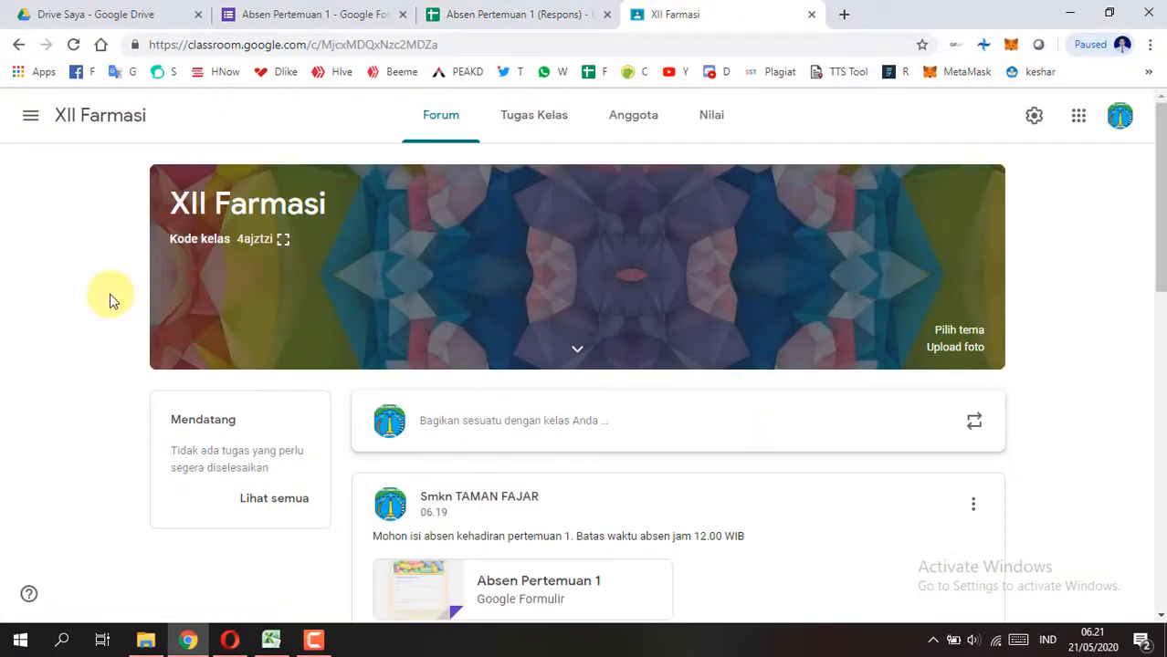